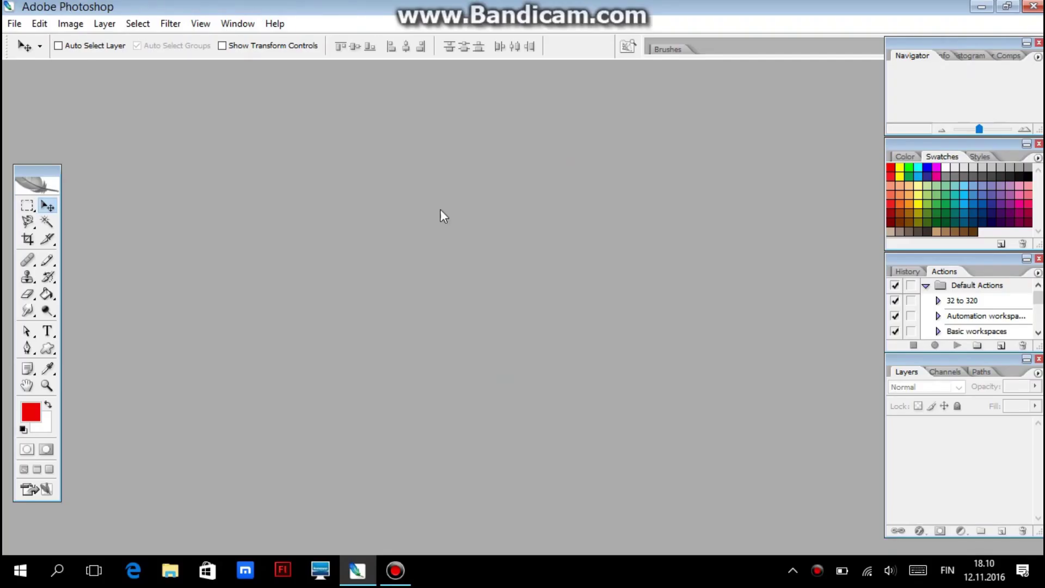
Step: Start a new document sized 1920 × 1080
click(14, 24)
click(33, 42)
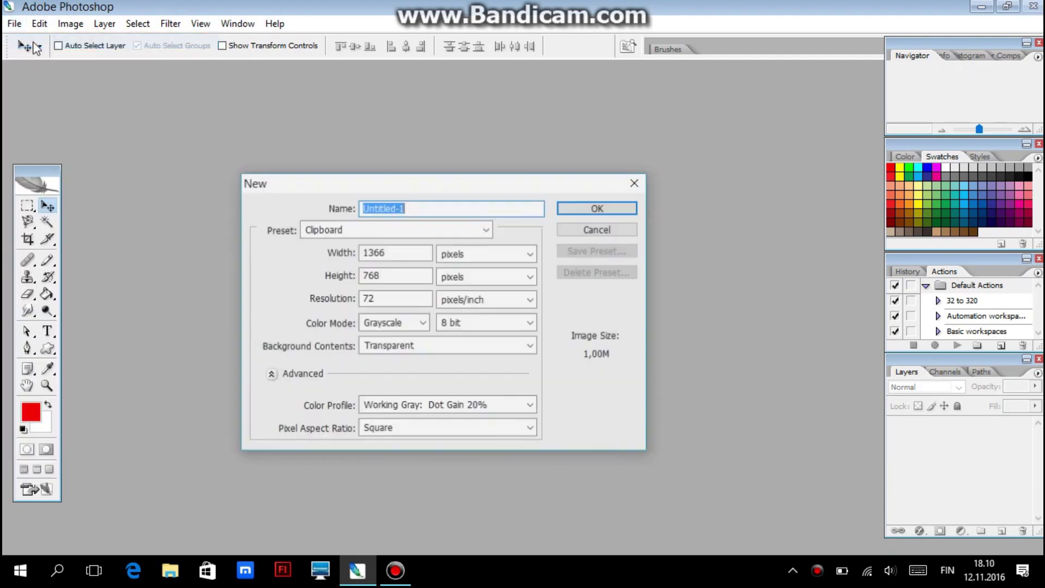
click(412, 256)
key(BackSpace)
key(BackSpace)
key(BackSpace)
key(BackSpace)
text(1920)
key(Tab)
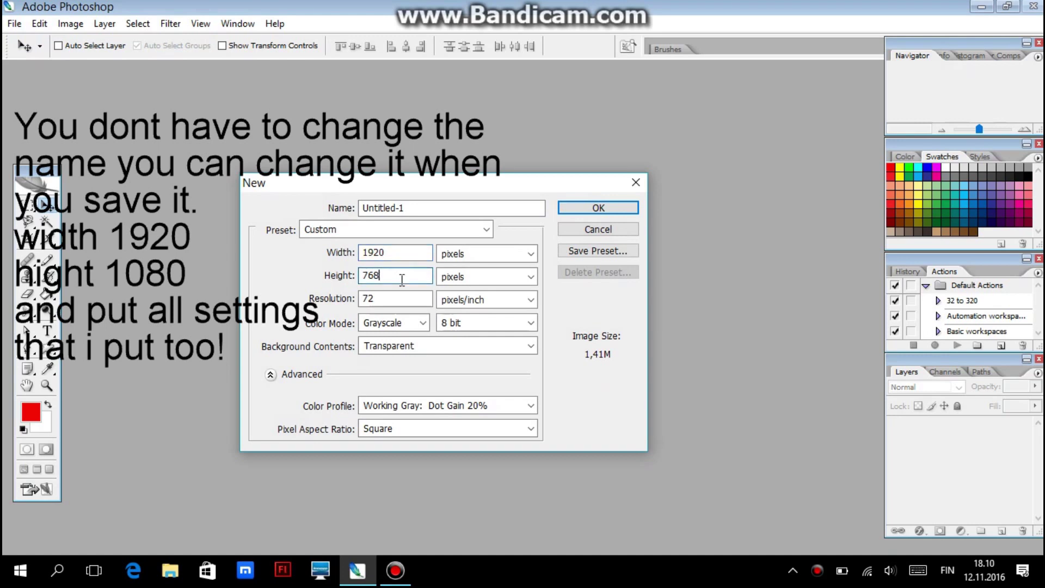
text(1080)
Step: Make it RGB Color with a transparent background and pixel units, then create it
click(412, 325)
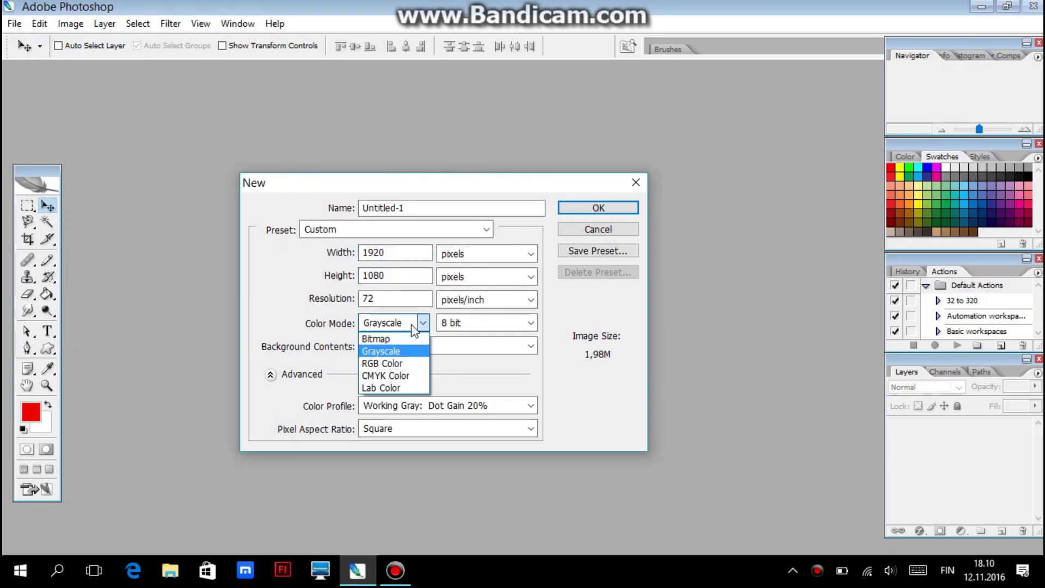
click(414, 363)
click(413, 346)
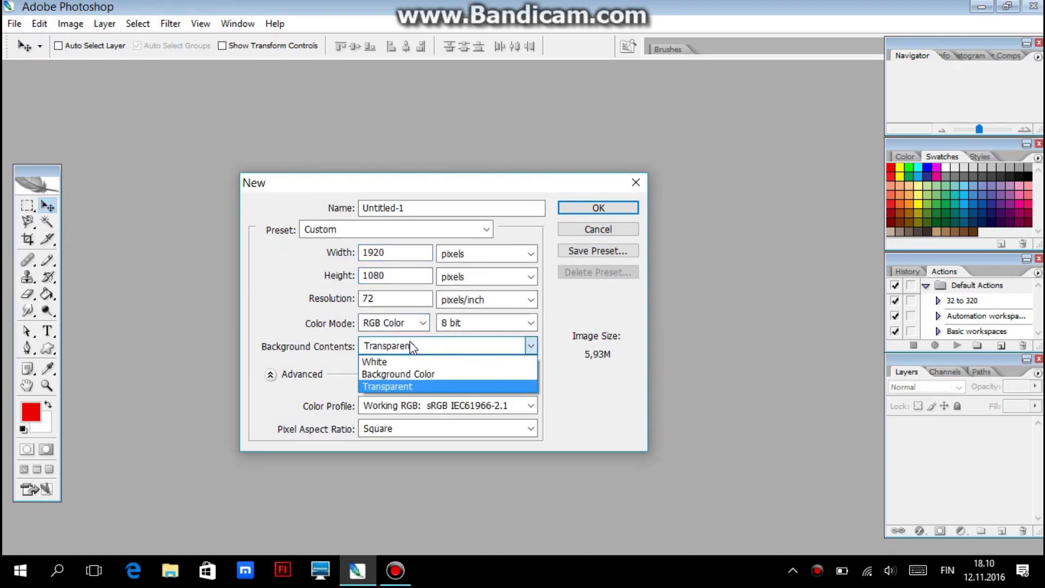
click(413, 386)
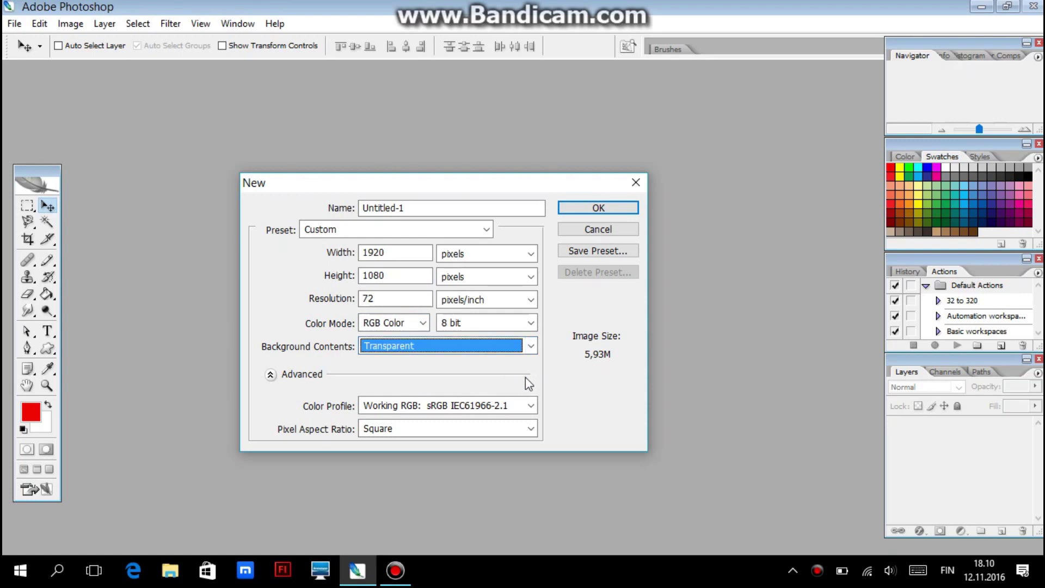
click(504, 253)
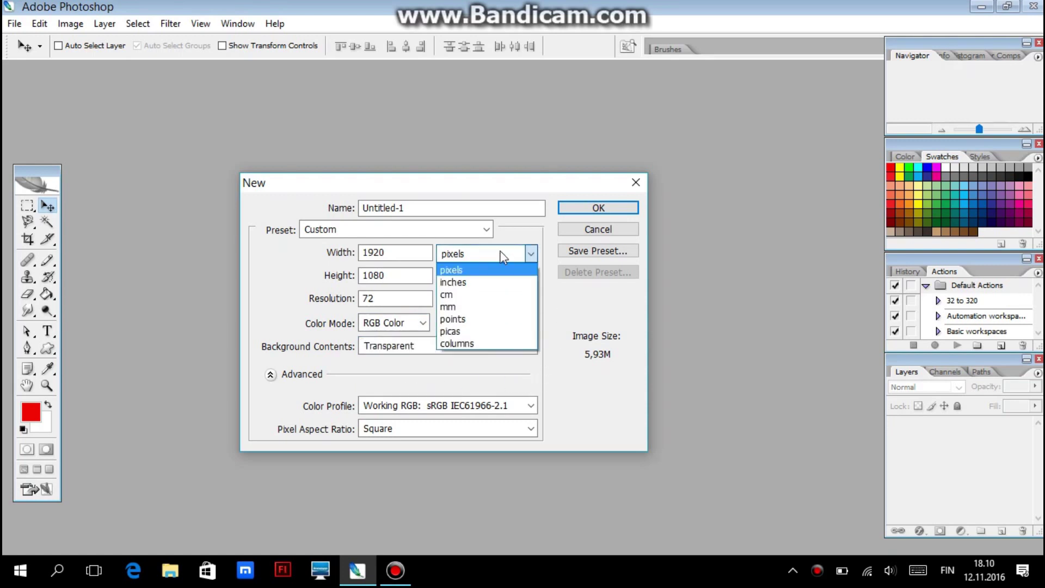
click(487, 270)
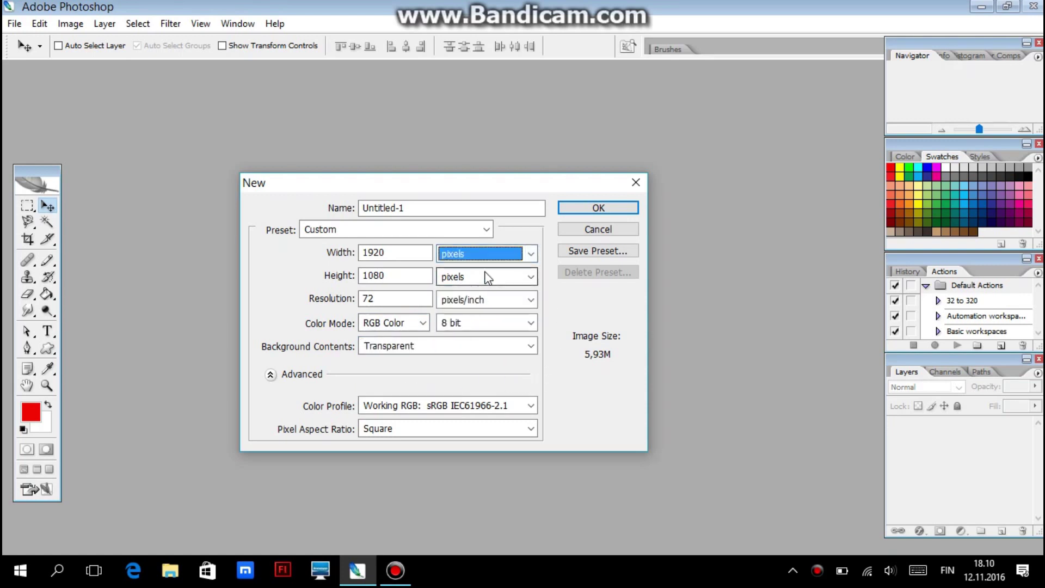
click(584, 211)
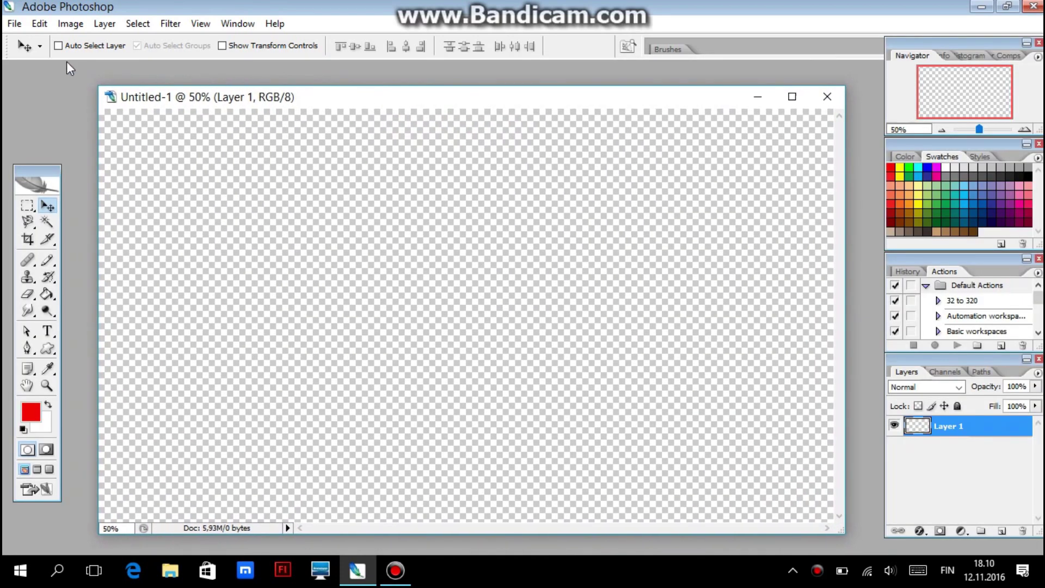
Step: Preview the purple-mountain Growtopia background and bring up its save menu
click(14, 26)
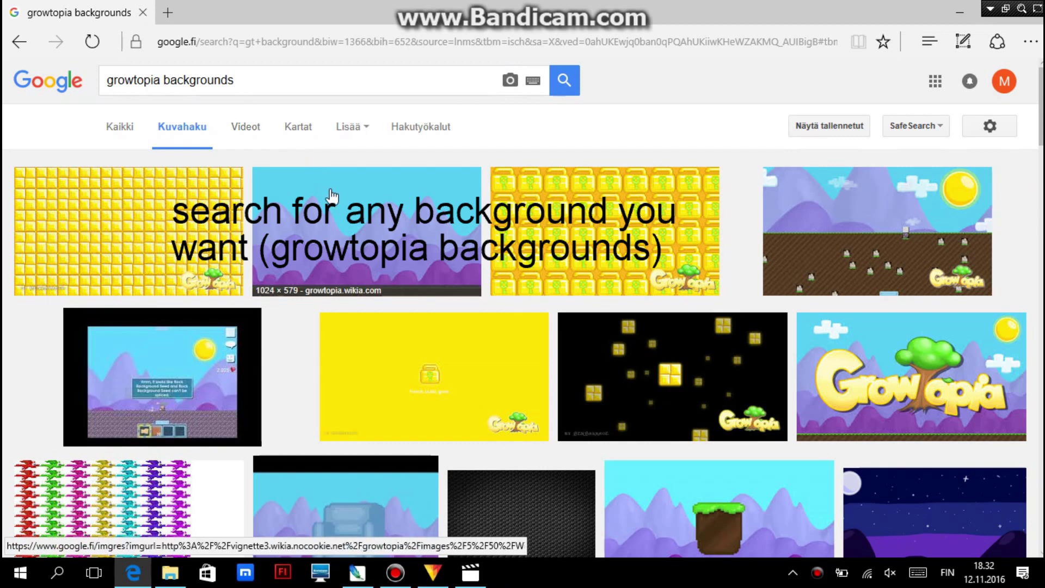
click(330, 189)
right_click(420, 366)
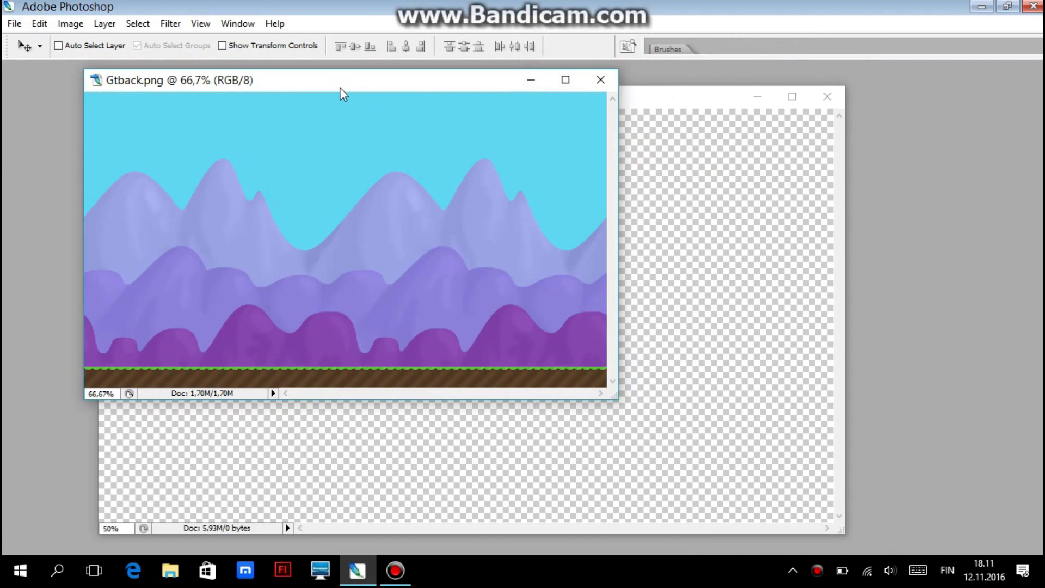
Step: Drag the Gtback.png mountain background into Untitled-1 at the bottom-left corner
drag(348, 96, 353, 104)
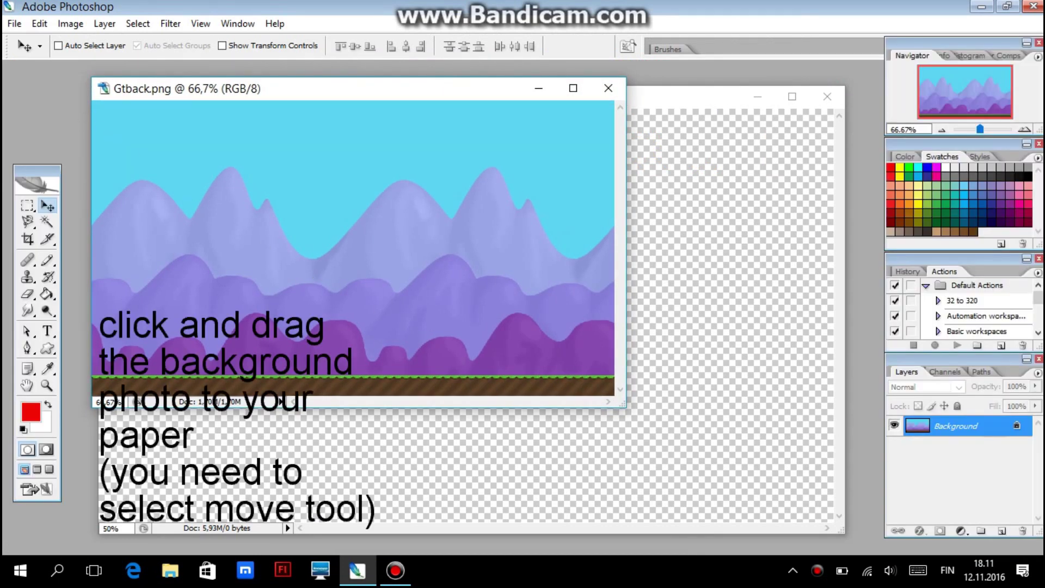
key(Tab)
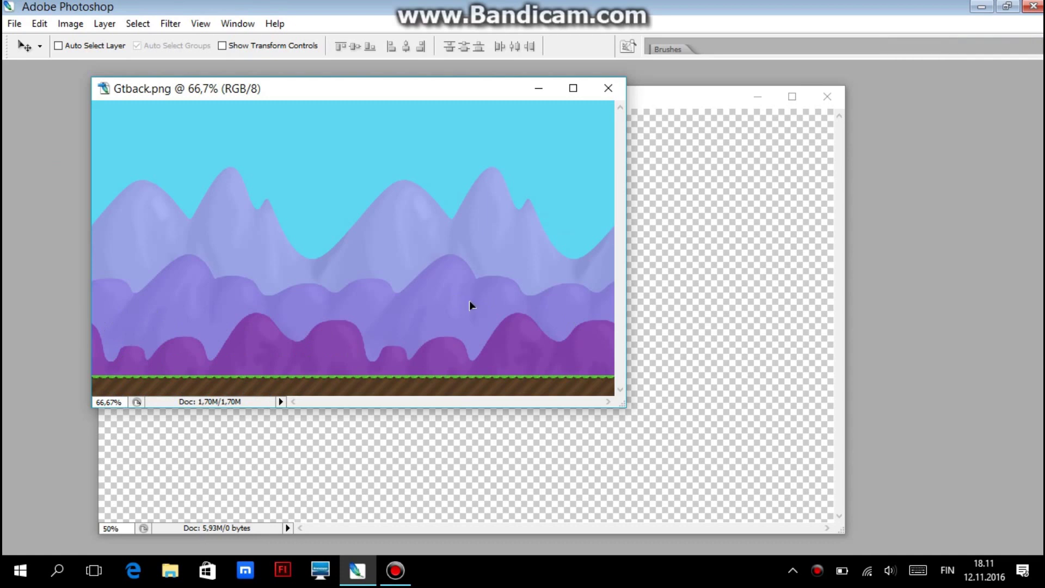
drag(624, 349, 660, 354)
key(Tab)
mouse_move(579, 361)
mouse_down()
mouse_move(416, 413)
mouse_move(390, 385)
mouse_up()
Step: Scale the mountain background up until it fills the canvas
key(ctrl+t)
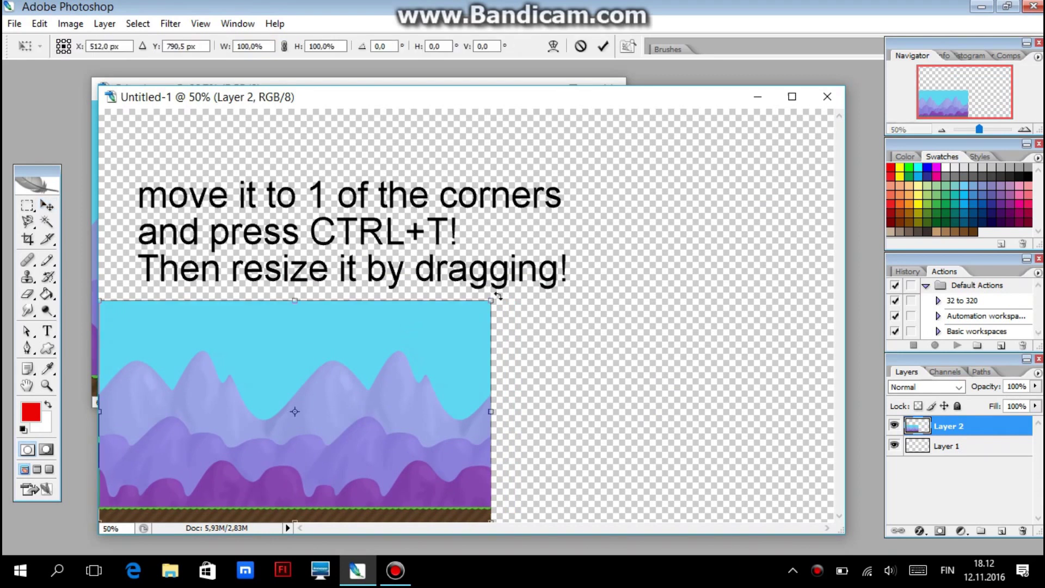
drag(489, 299, 833, 109)
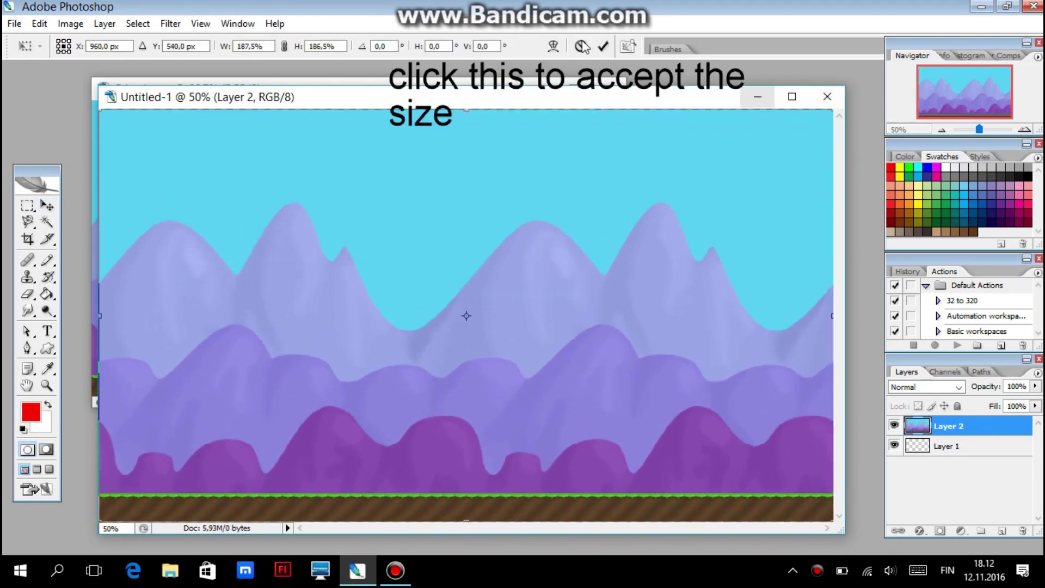
click(604, 48)
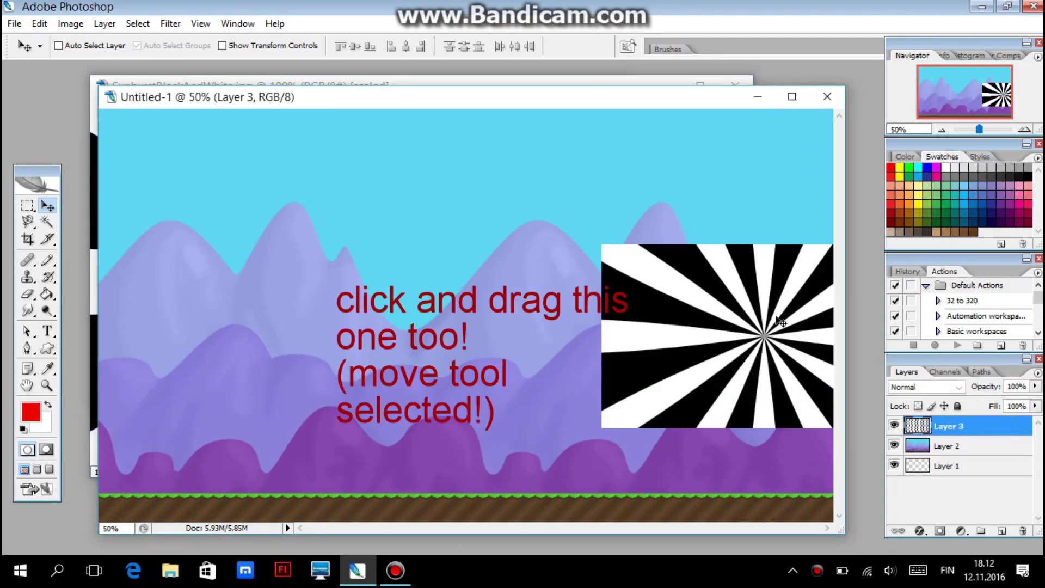
Step: Drag the sunburst in and stretch it across the whole canvas
drag(693, 338, 234, 203)
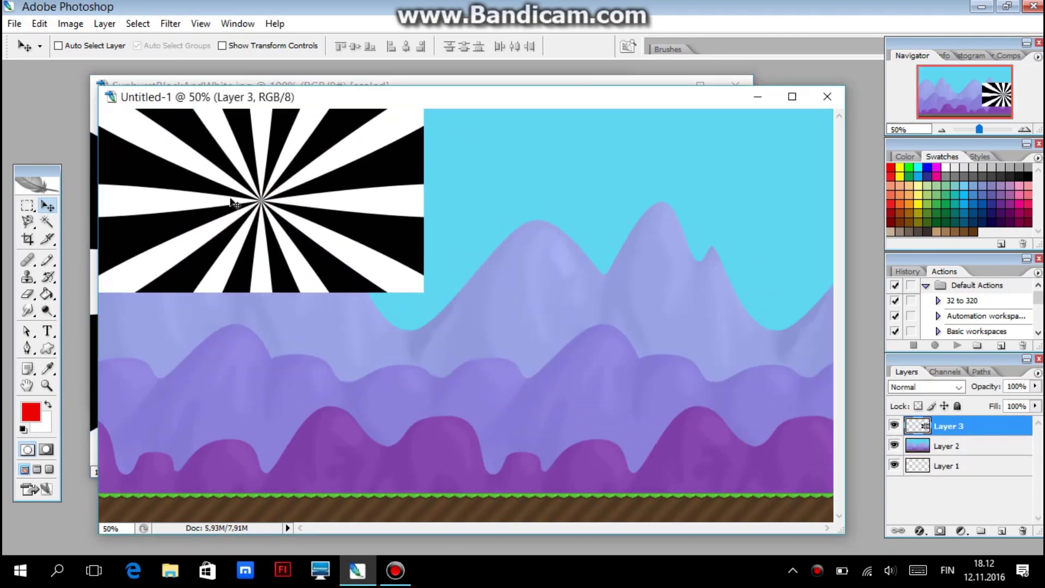
key(ctrl+t)
drag(419, 290, 758, 482)
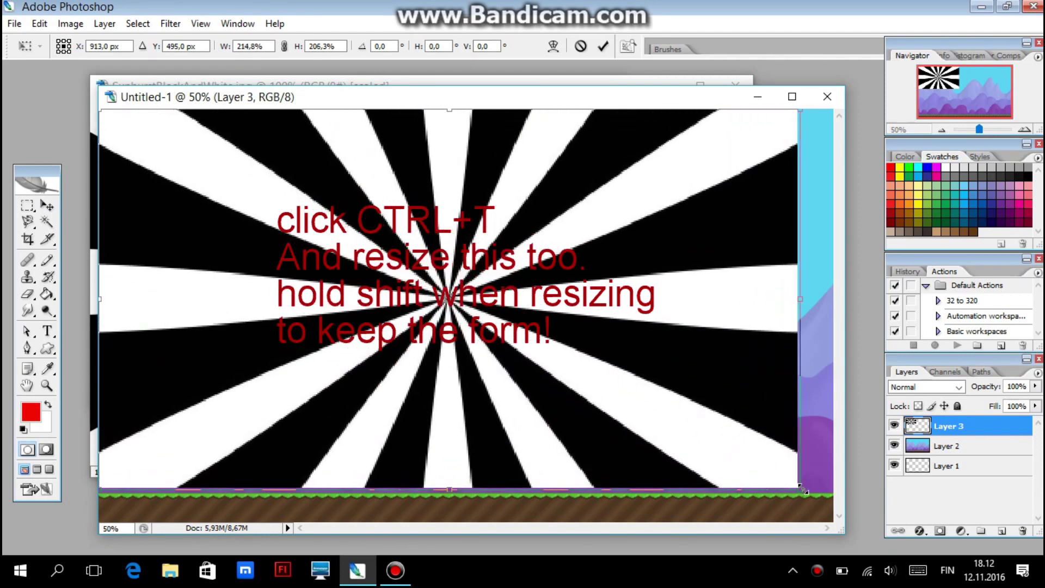
drag(758, 482, 834, 491)
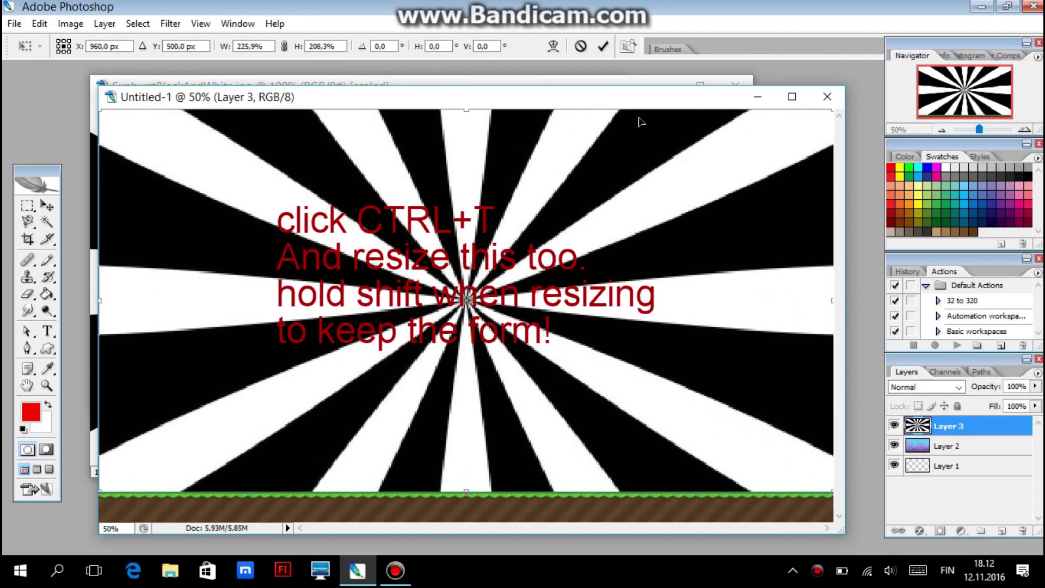
click(601, 46)
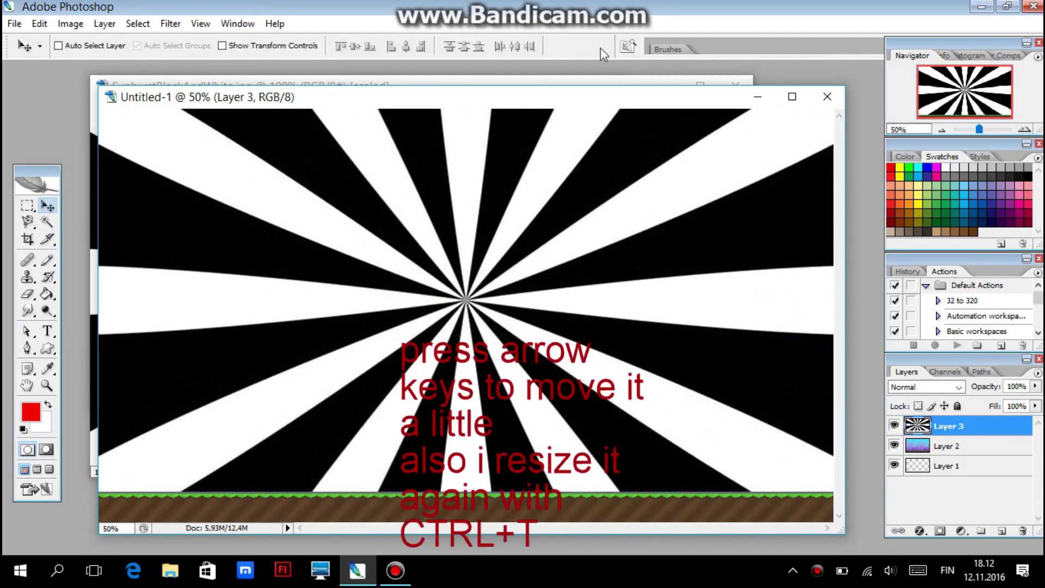
Step: Cancel an unwanted shrink and enlarge the sunburst slightly instead
key(ctrl+t)
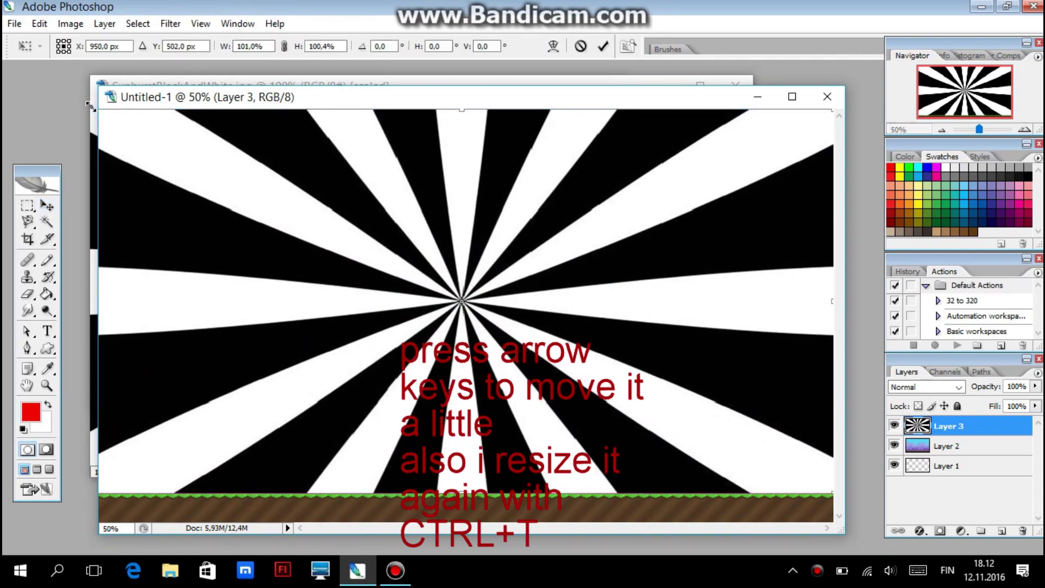
drag(101, 111, 147, 134)
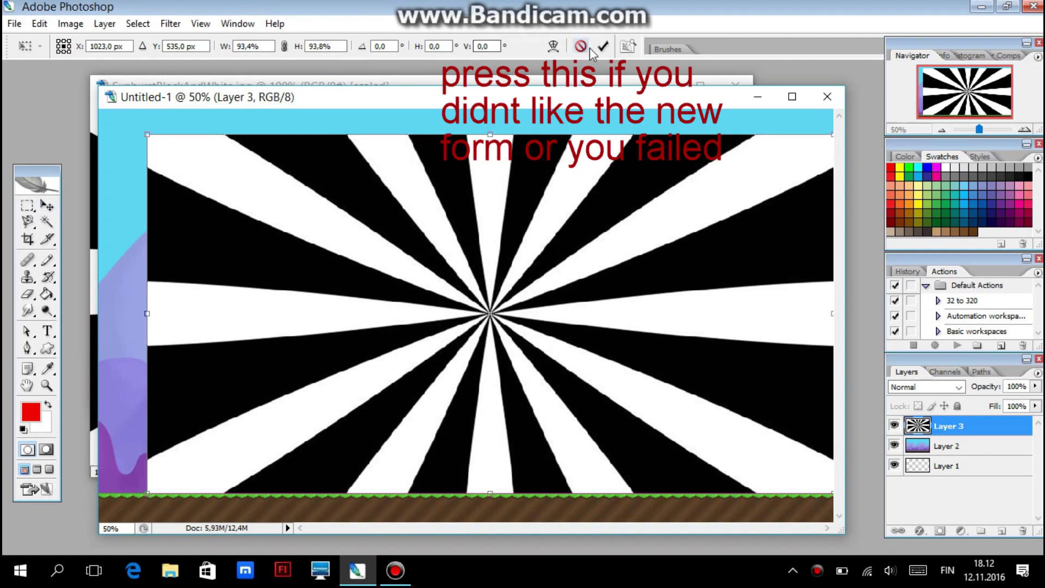
click(583, 46)
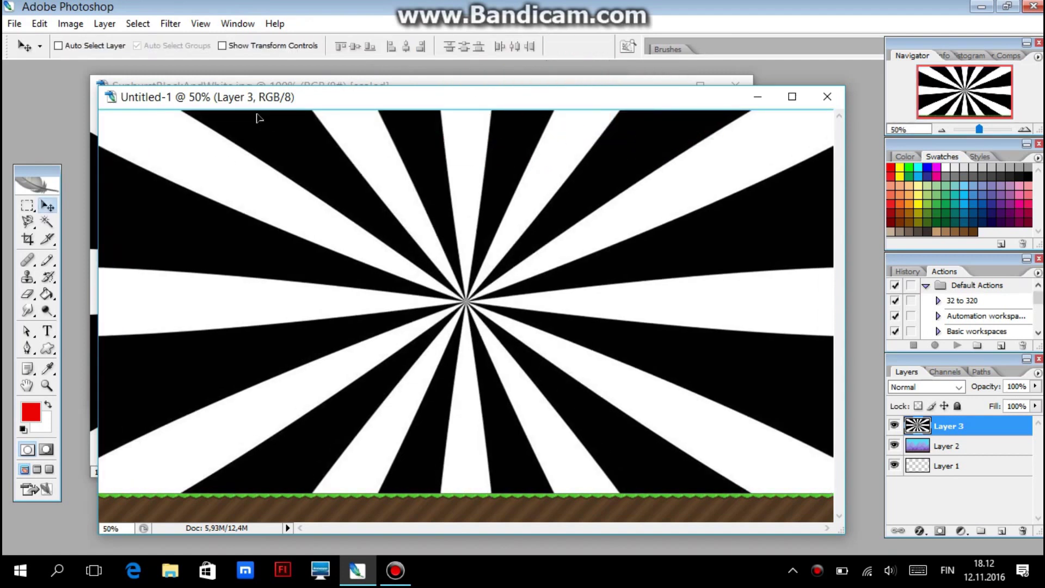
key(ctrl+t)
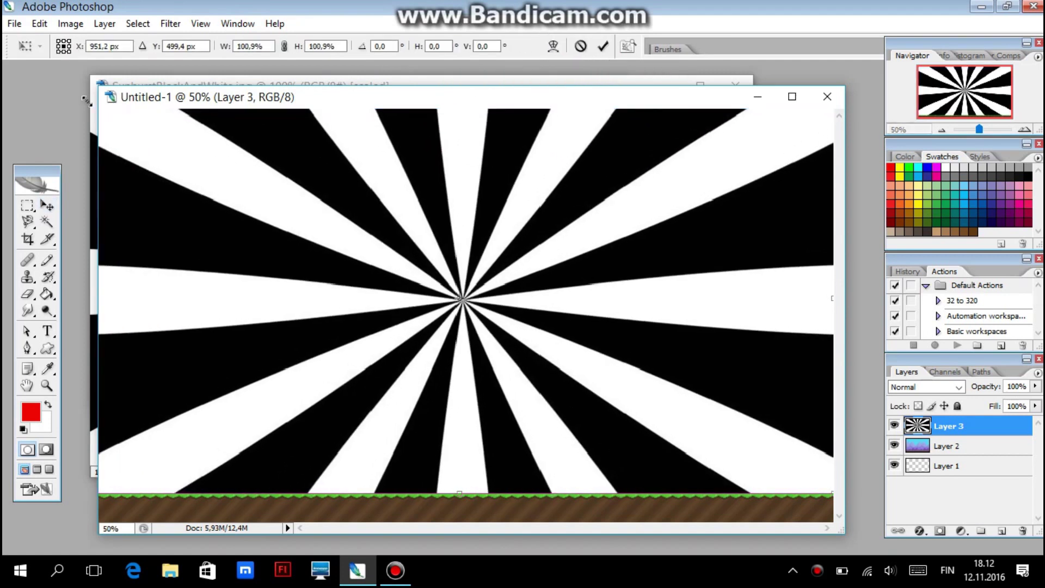
drag(101, 113, 90, 106)
click(603, 46)
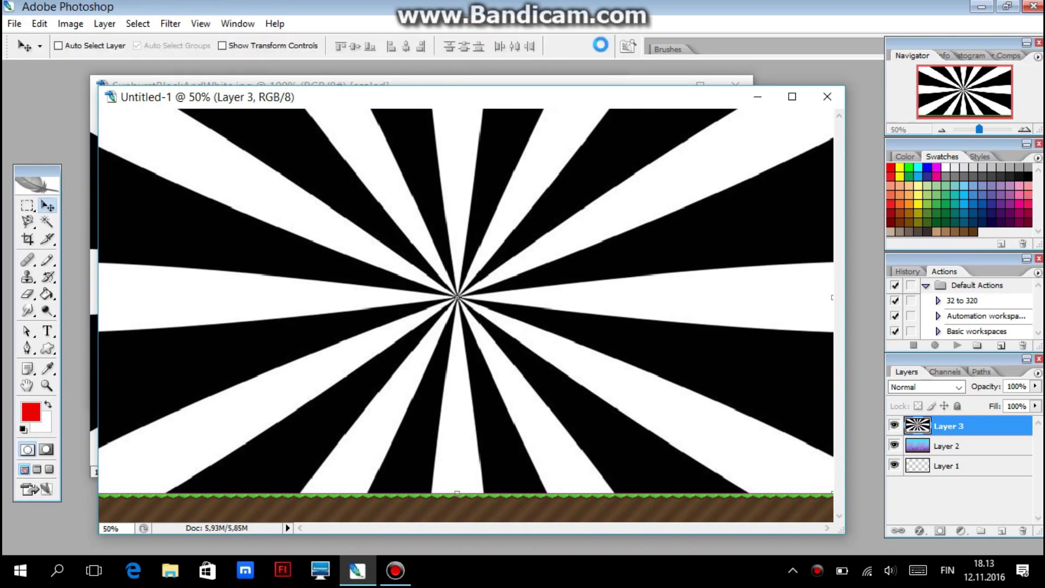
Step: Centre the sunburst on the canvas and nudge it into final position
key(ctrl+a)
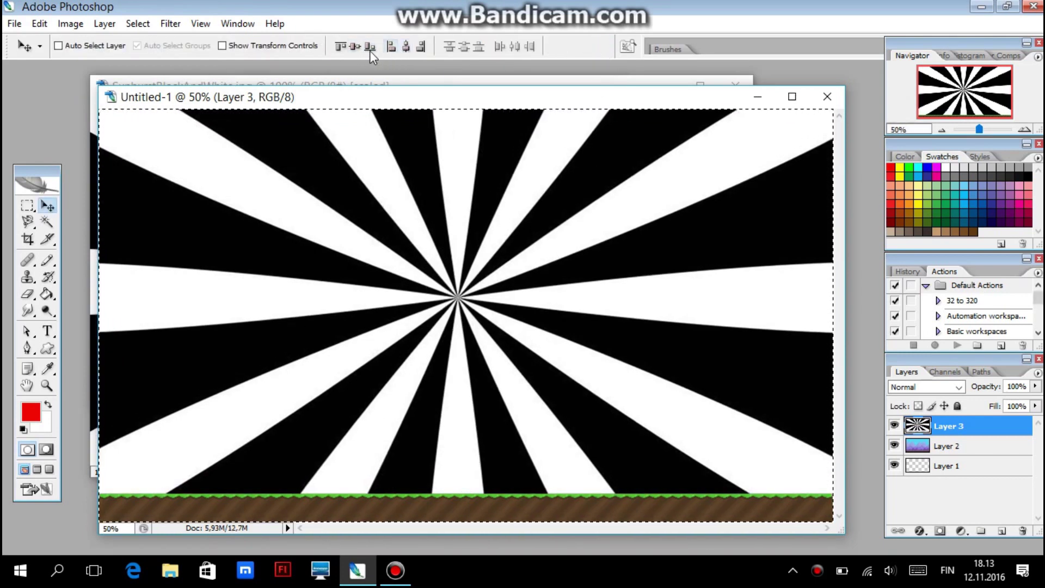
click(354, 49)
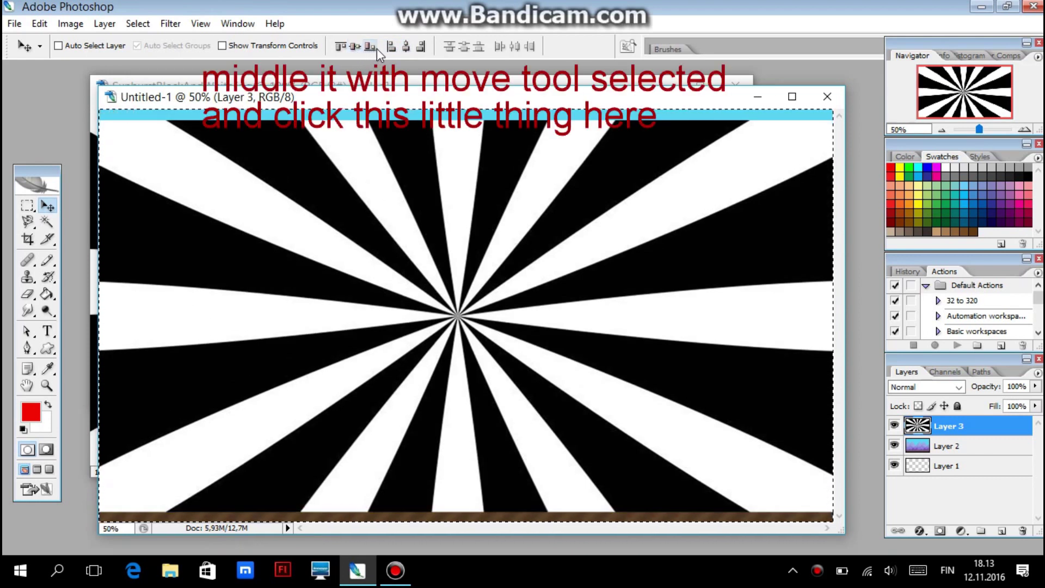
click(406, 48)
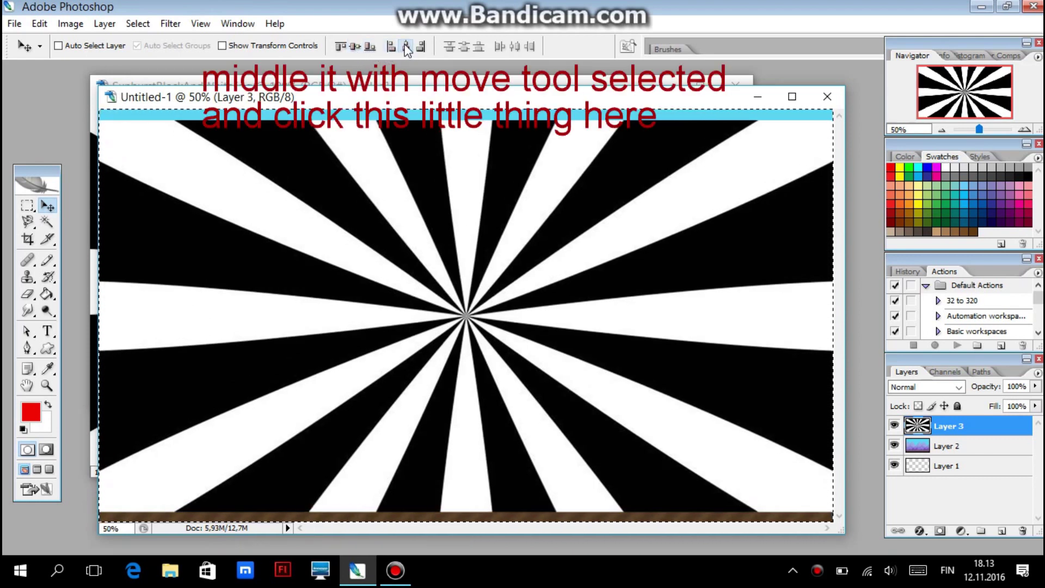
key(ctrl+d)
key(d)
key(Up)
key(Up)
key(Up)
key(Up)
key(Up)
key(Up)
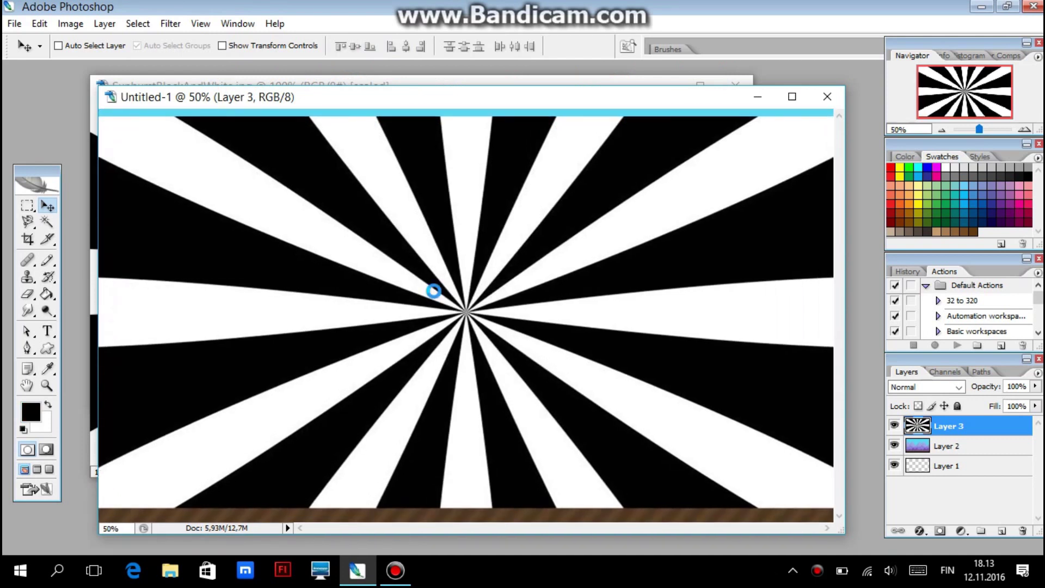
key(Up)
key(Up)
key(Up)
key(Up)
key(Up)
key(Up)
key(Up)
key(Up)
key(Up)
key(Up)
key(Up)
key(Up)
key(Up)
key(Up)
key(Up)
key(Up)
key(Up)
key(Up)
key(Down)
key(Down)
key(Down)
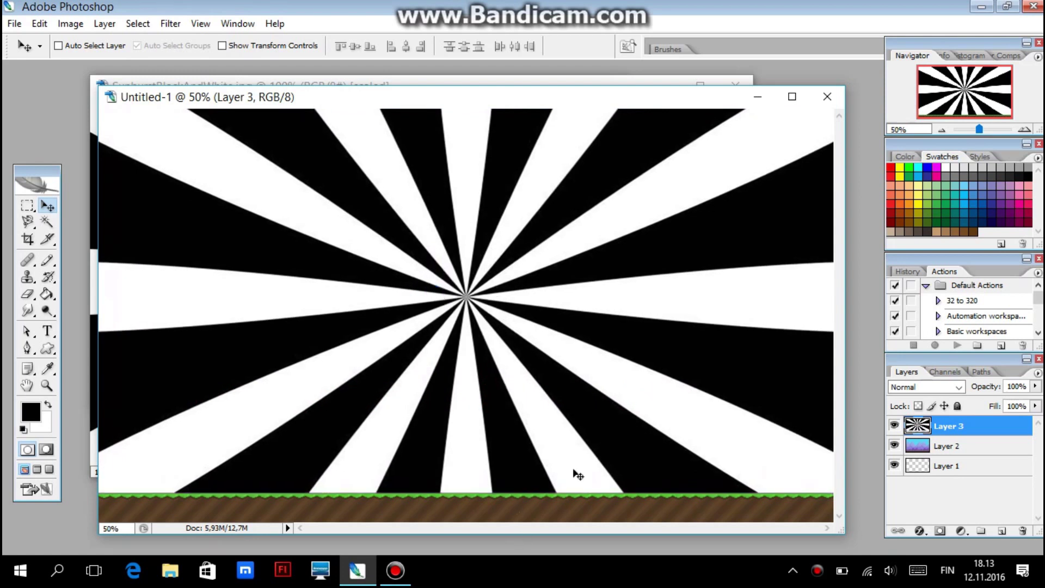
Step: Add a Color Overlay effect to the sunburst layer's blending options
right_click(964, 428)
click(916, 100)
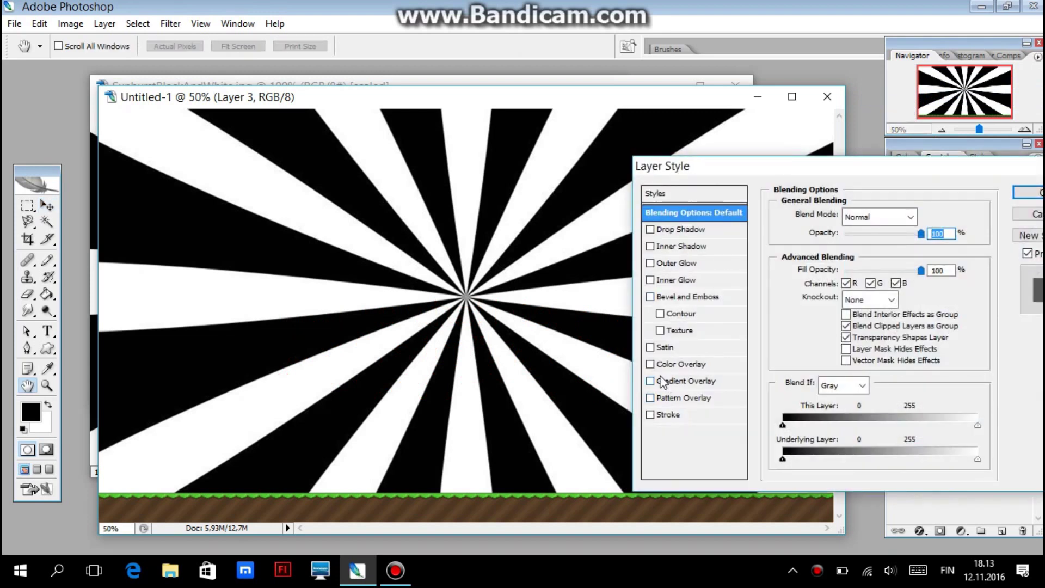
click(651, 365)
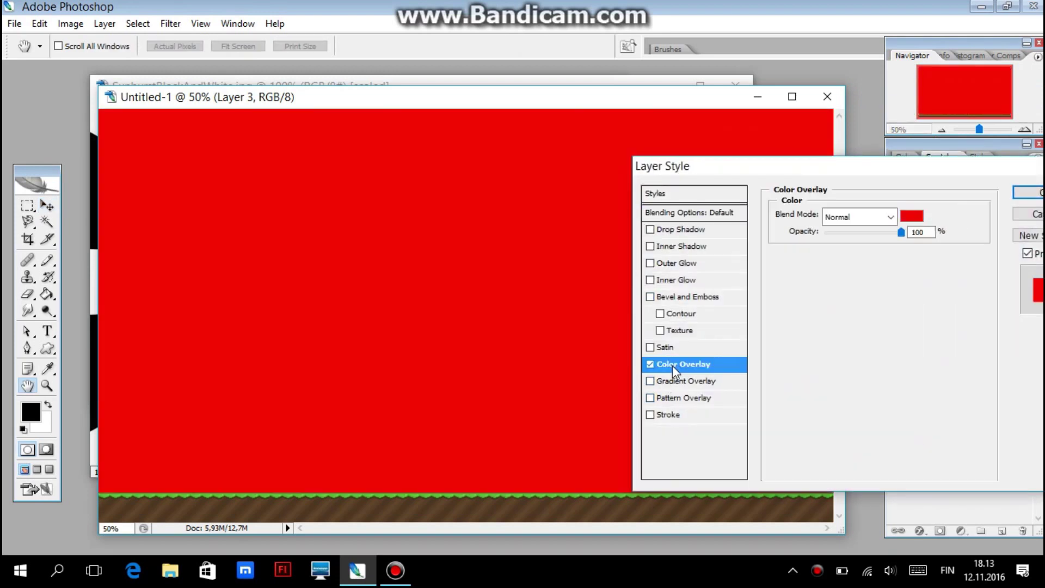
Step: Set the overlay colour to golden yellow e5af0a at 88% opacity and apply it
click(912, 217)
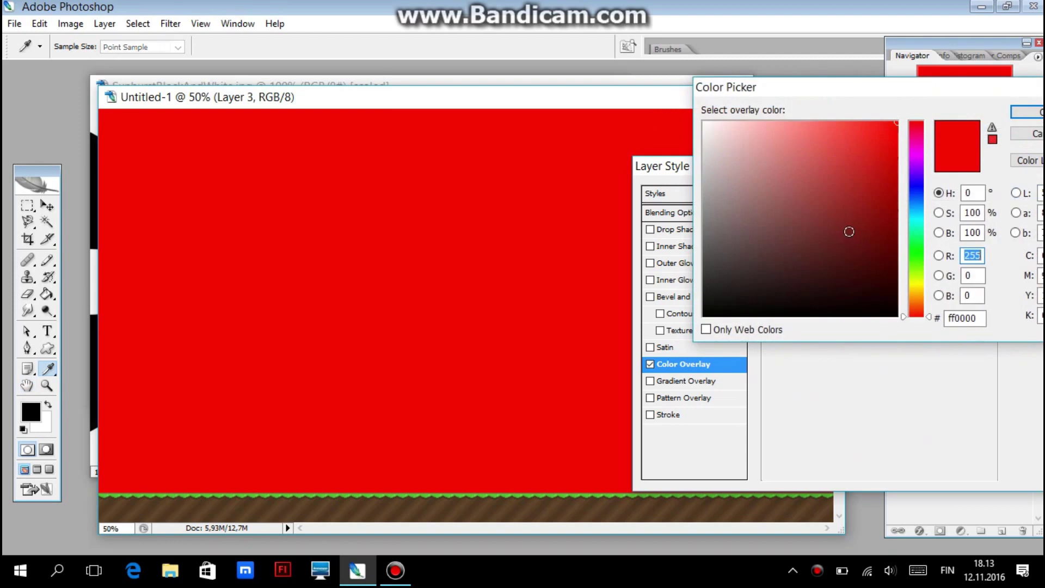
click(916, 289)
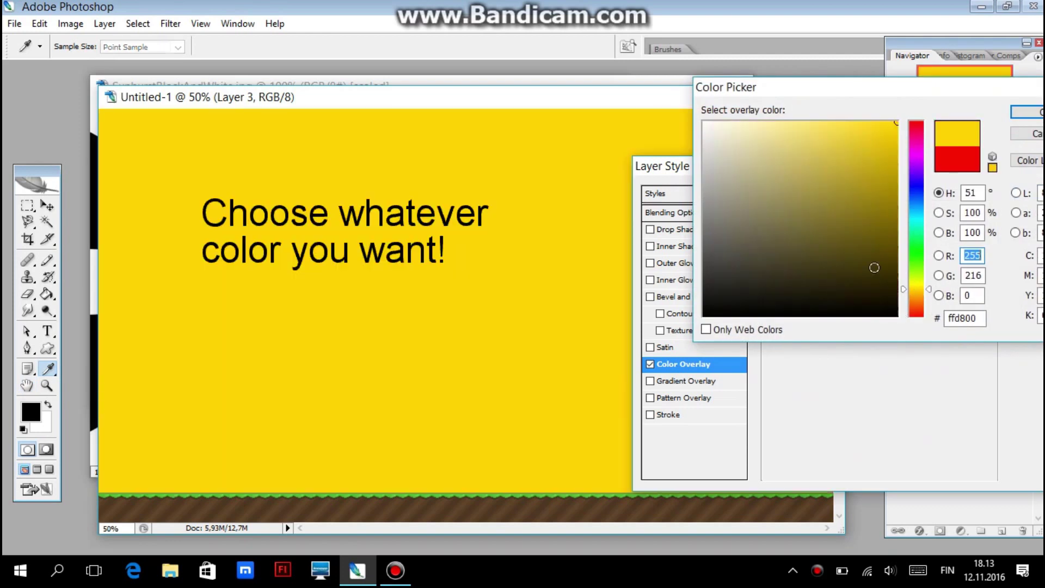
click(917, 285)
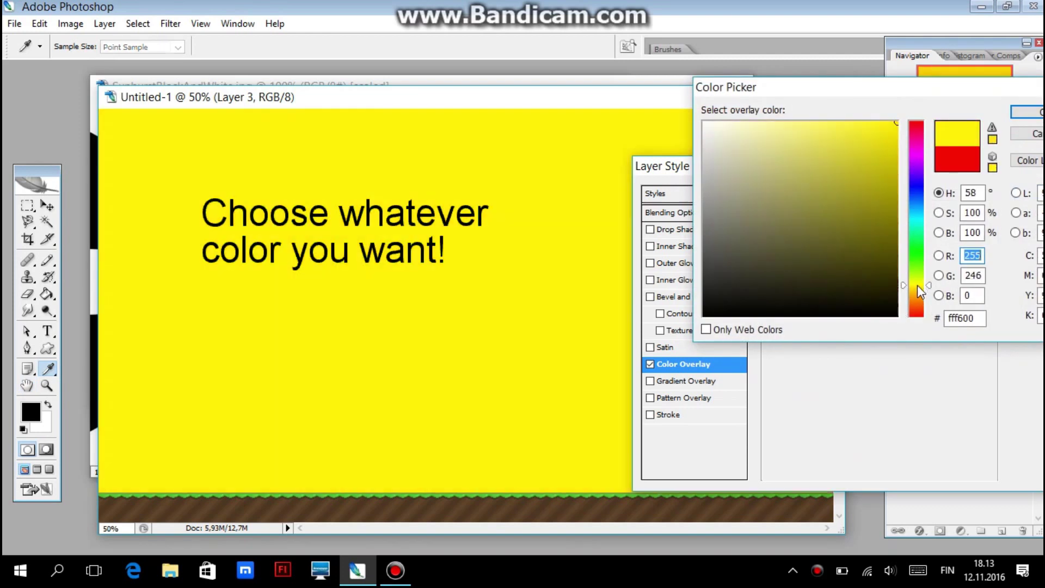
click(914, 289)
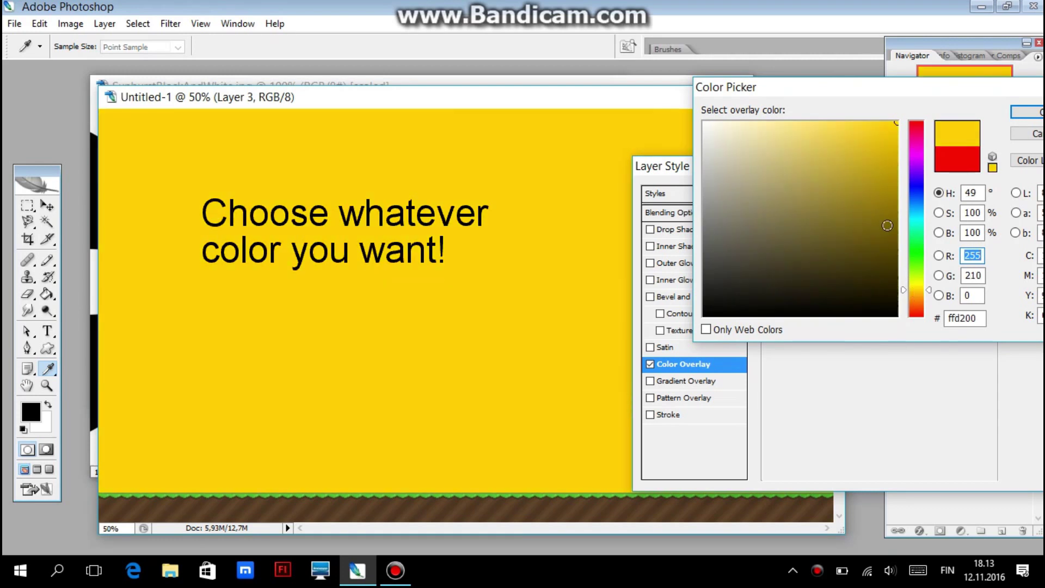
drag(894, 207, 897, 178)
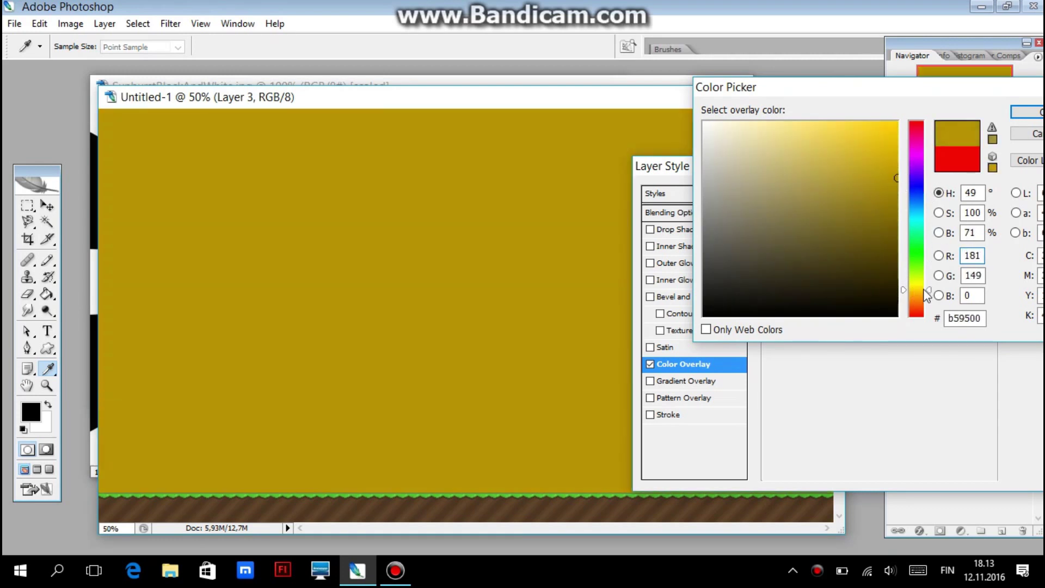
click(913, 293)
drag(824, 156, 933, 111)
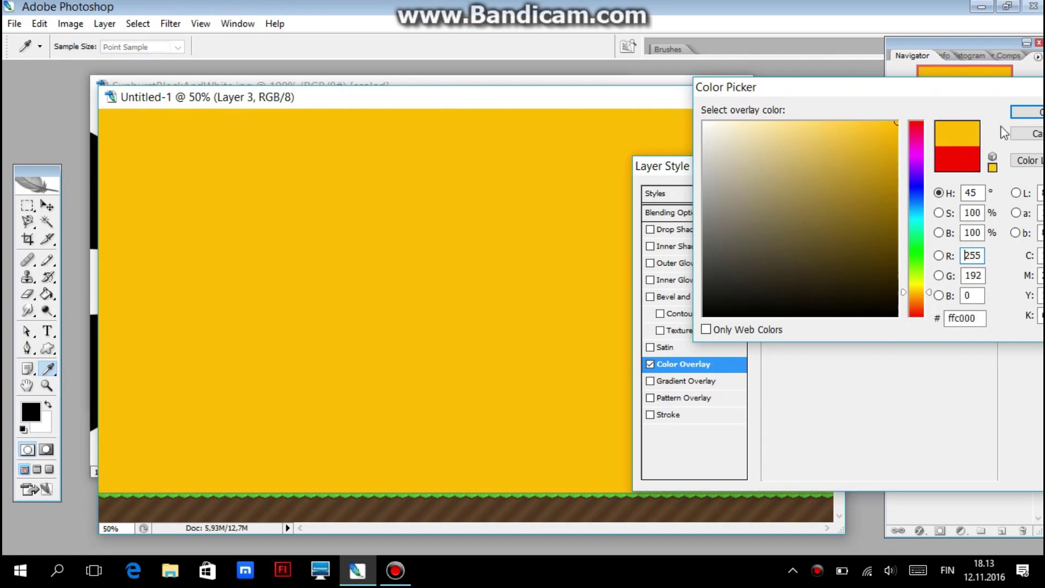
mouse_move(881, 164)
mouse_down()
mouse_move(898, 141)
mouse_move(889, 143)
mouse_up()
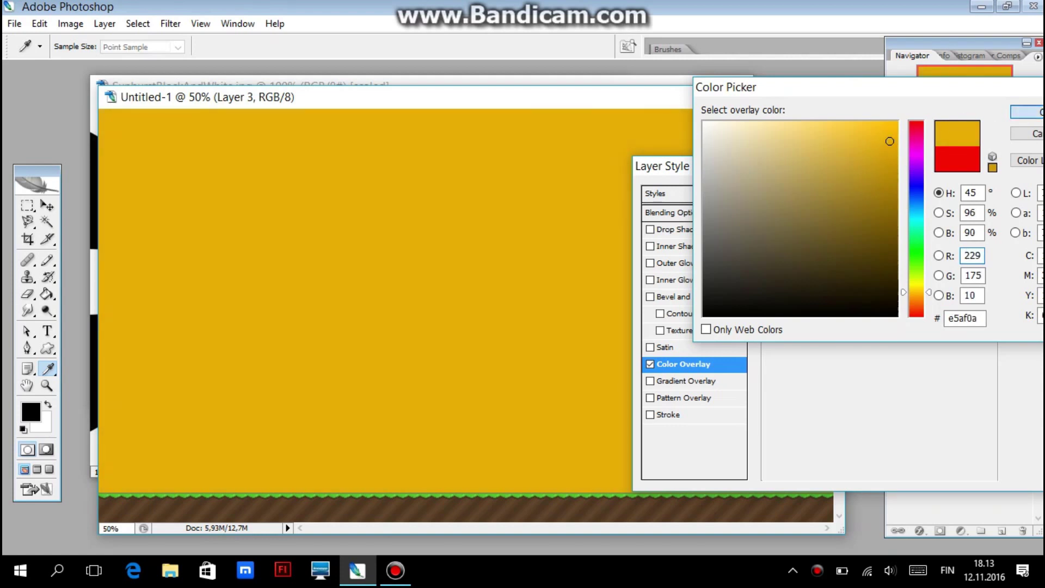
click(1031, 112)
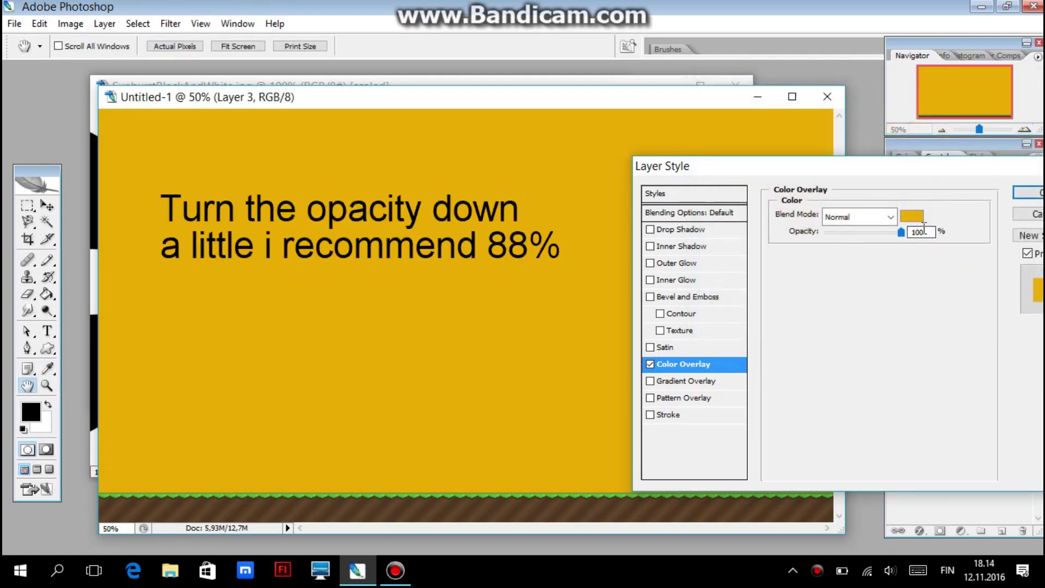
drag(901, 233, 893, 232)
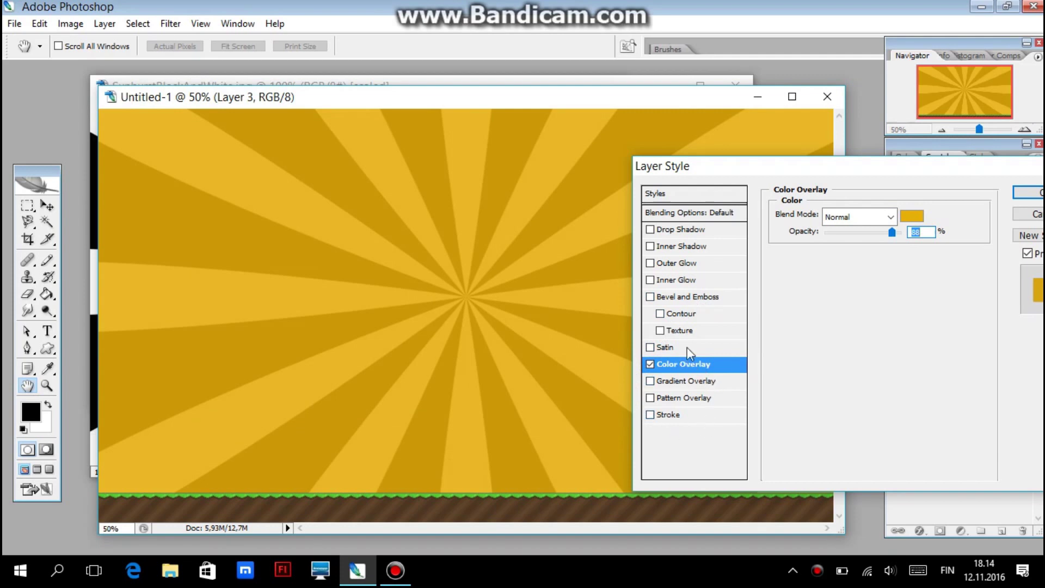
click(1029, 192)
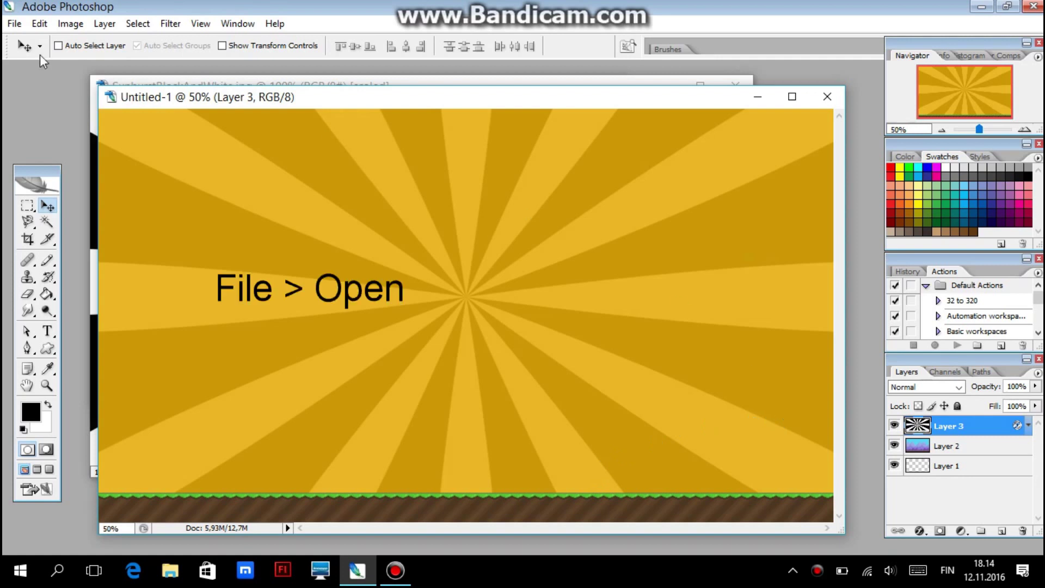
Step: Open stars.jpg and drag it into the thumbnail as a new layer
click(14, 23)
click(17, 46)
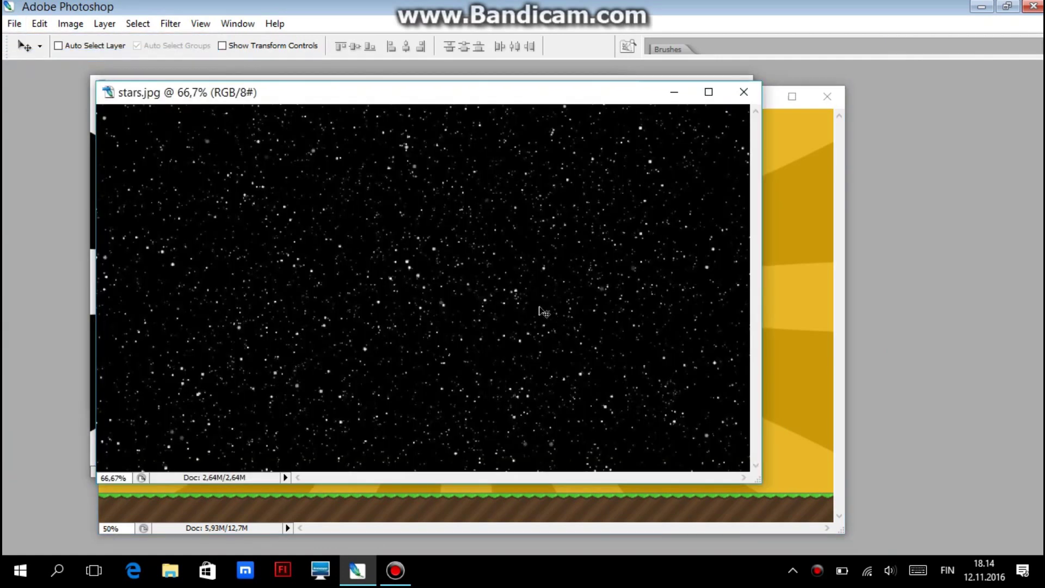
mouse_move(451, 275)
mouse_down()
mouse_move(799, 335)
mouse_move(413, 294)
mouse_move(354, 303)
mouse_move(339, 348)
mouse_up()
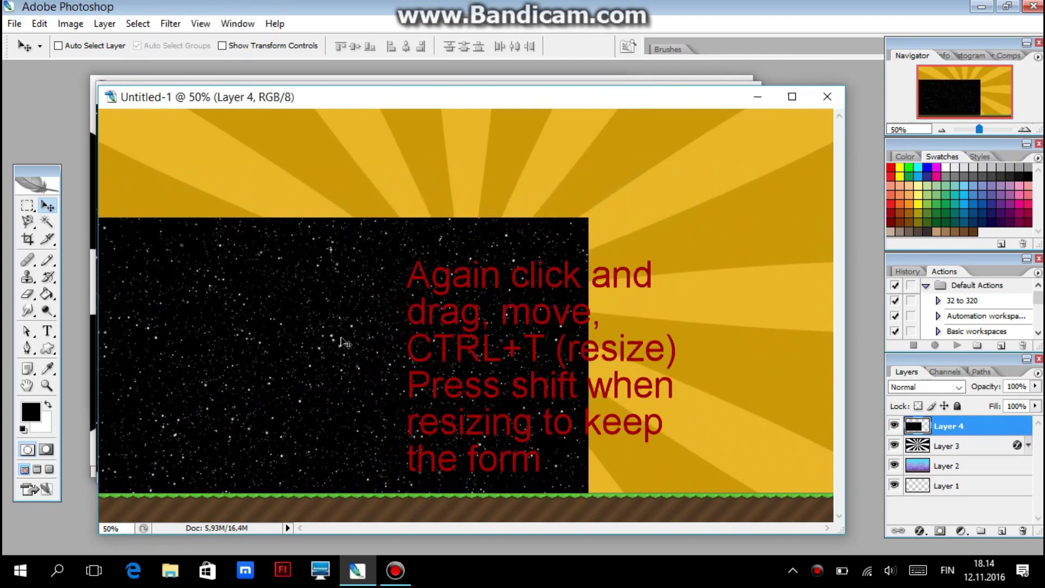
Step: Scale the stars layer over the whole canvas and set its blend mode to Screen
key(ctrl+t)
drag(588, 217, 839, 107)
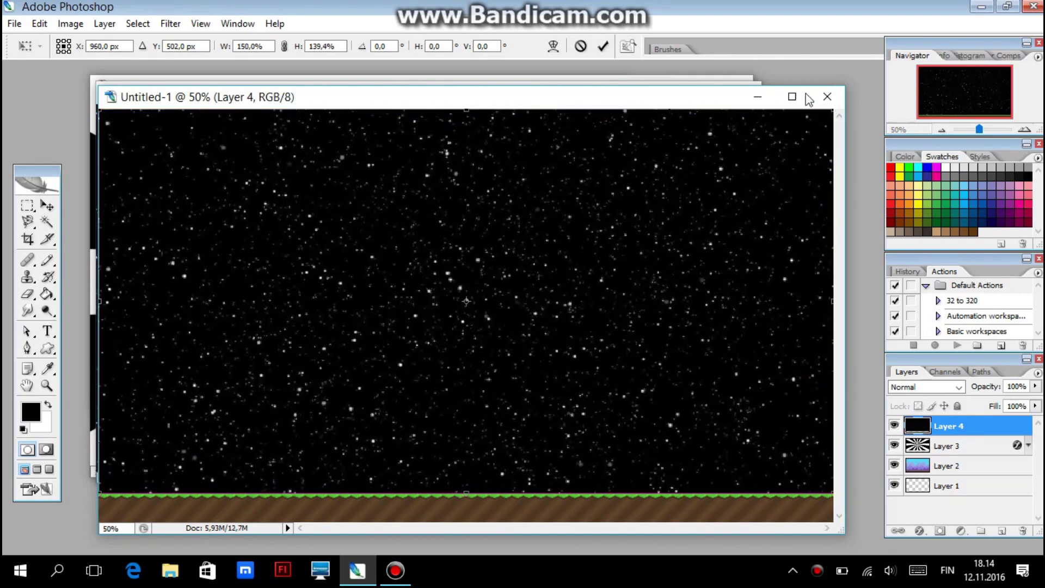
click(603, 47)
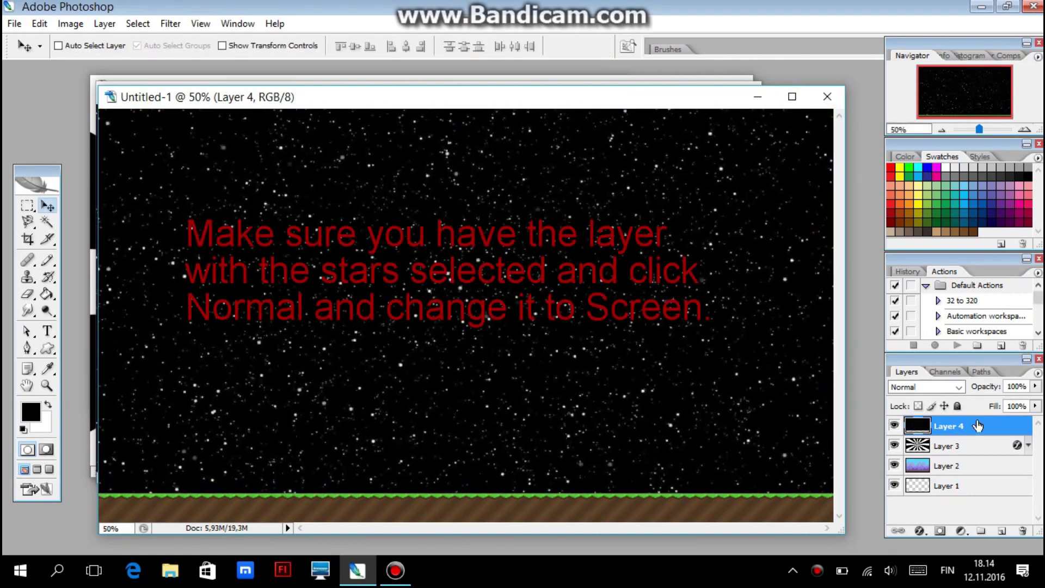
click(953, 387)
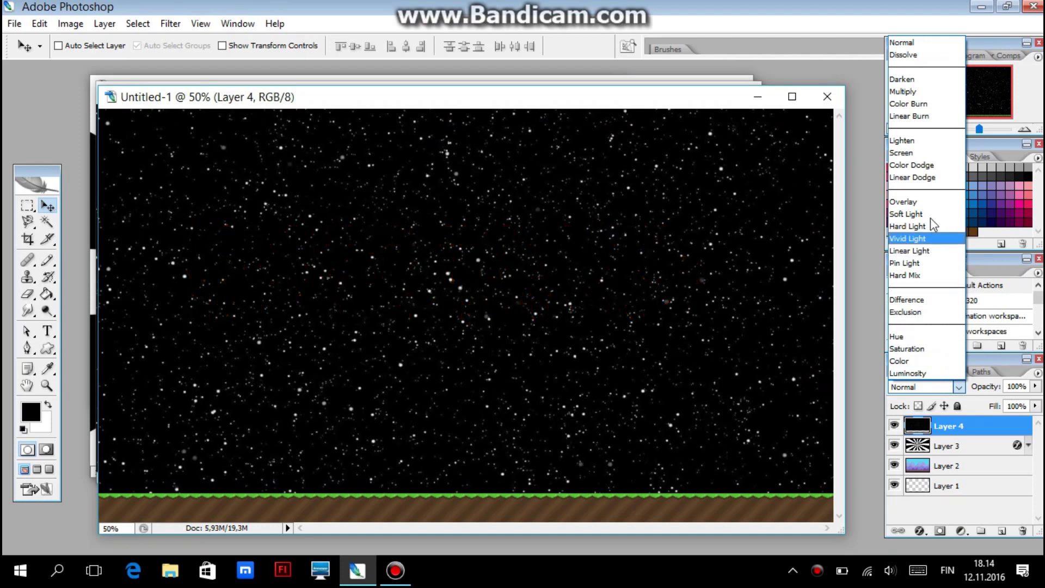
click(919, 153)
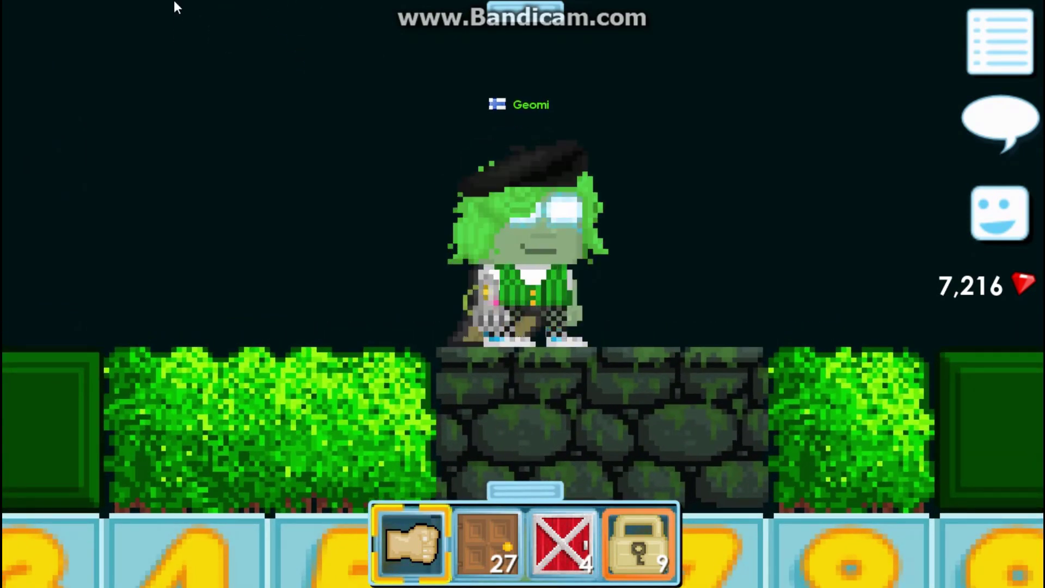
Step: Enter /yes in the Growtopia chat so the character does the thumbs-up emote
key(Return)
text(/yes)
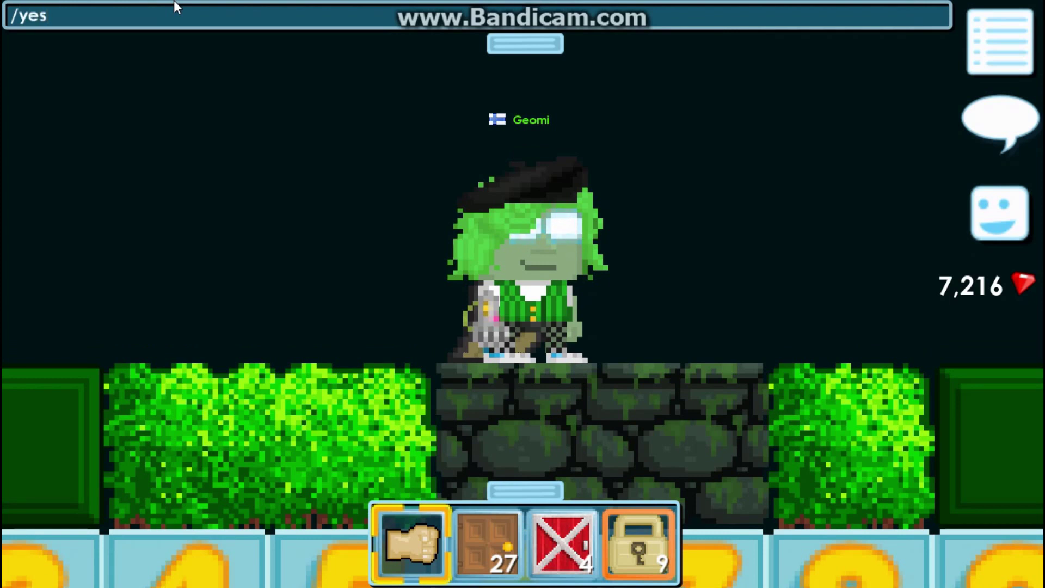
key(Return)
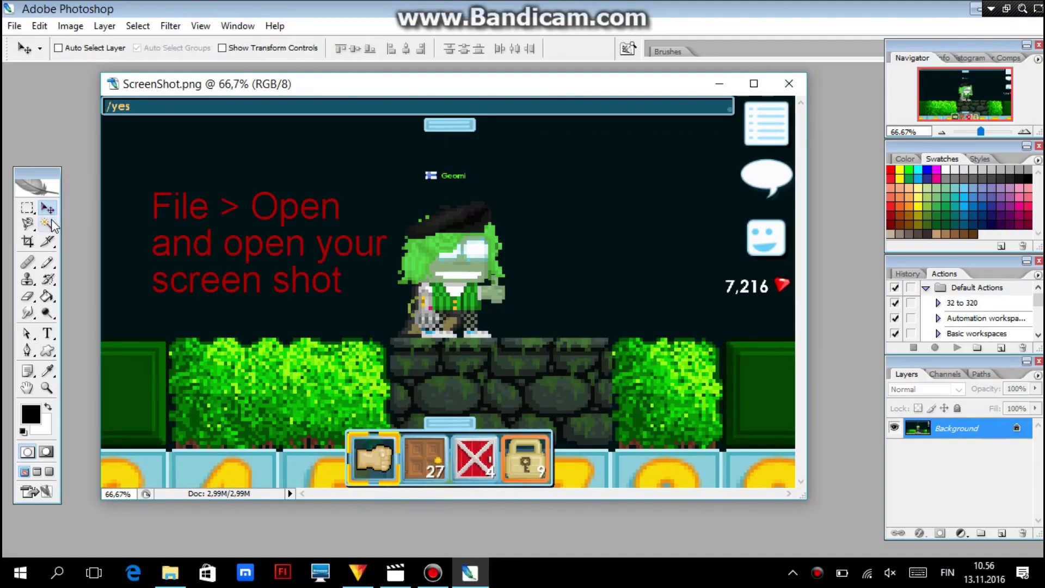
Step: Select the dark sky with the Magic Wand, then undo the resulting white fill
click(46, 224)
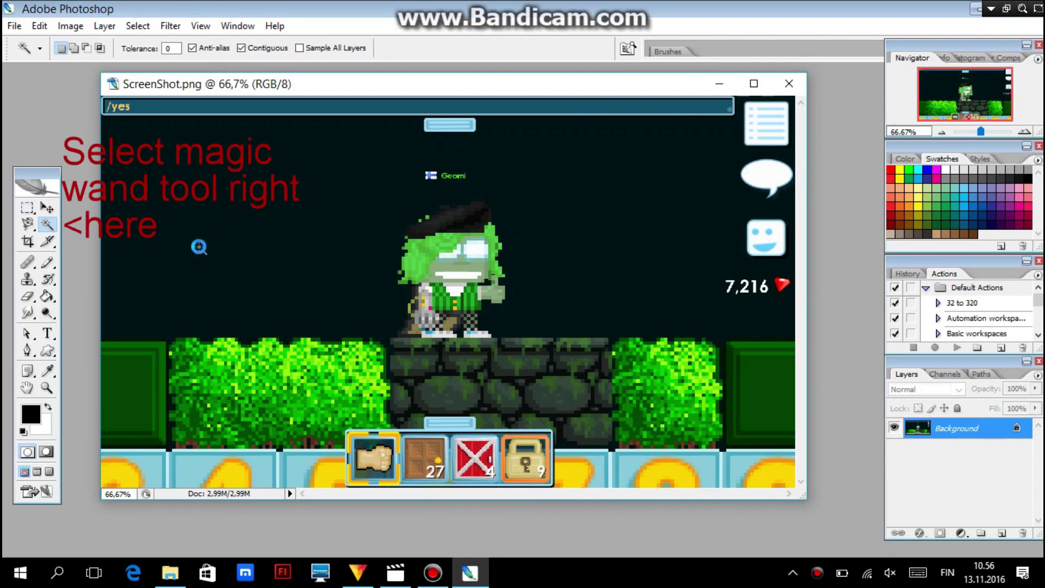
click(210, 251)
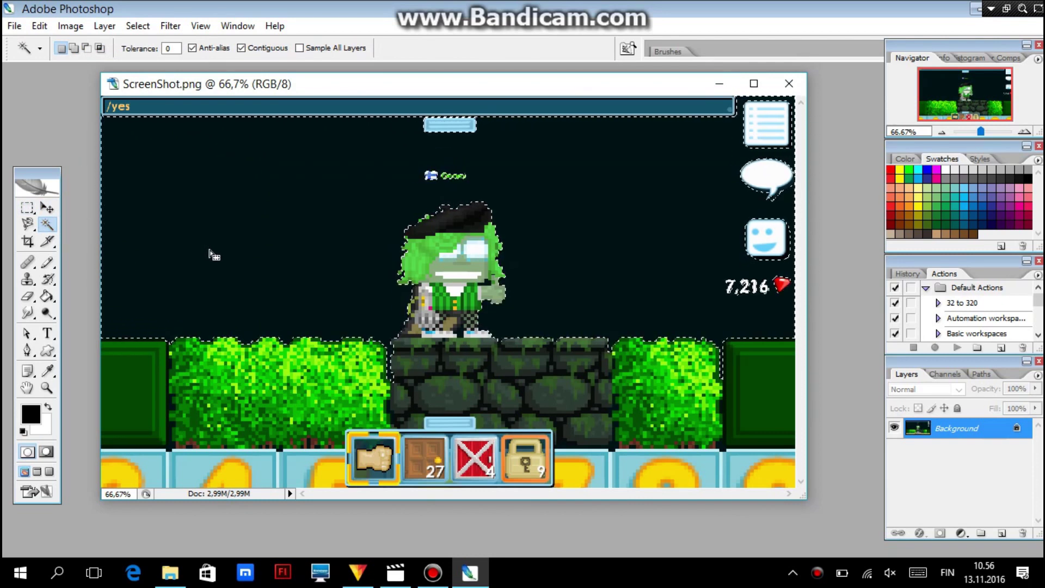
key(Delete)
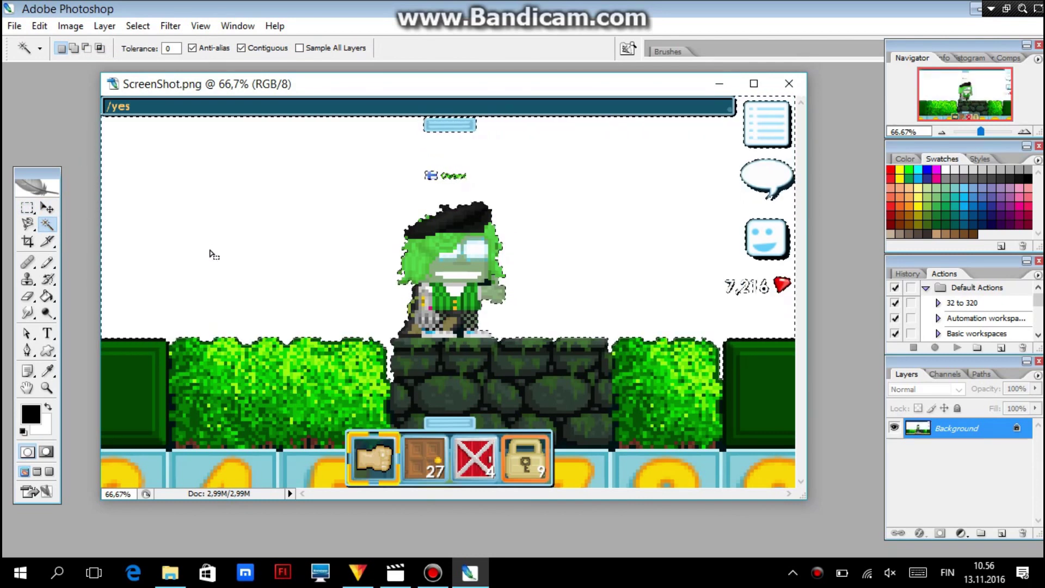
key(ctrl+z)
key(ctrl+d)
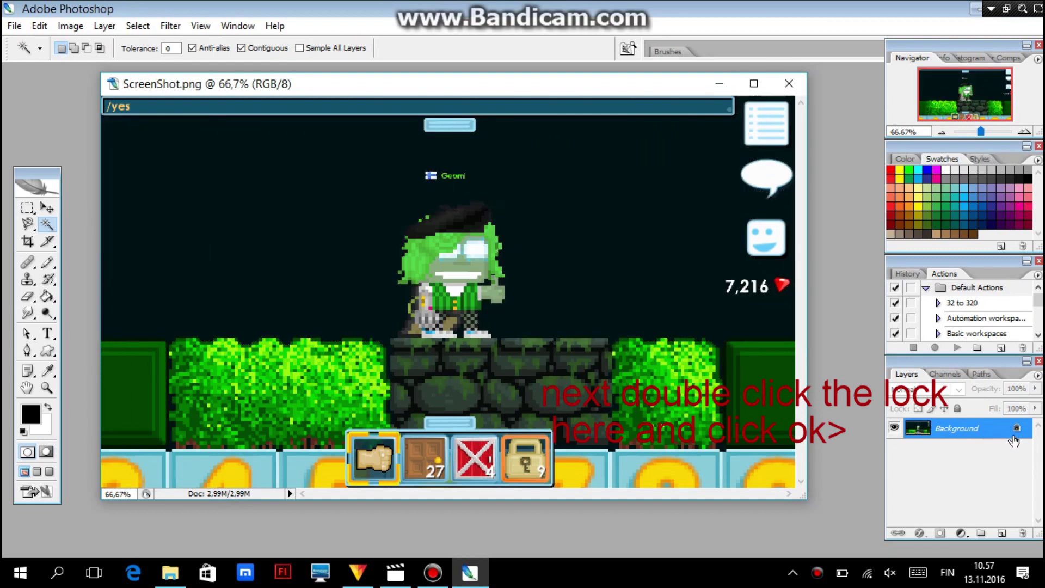
Step: Unlock the Background as Layer 0 and delete the dark sky to transparency
double_click(1017, 432)
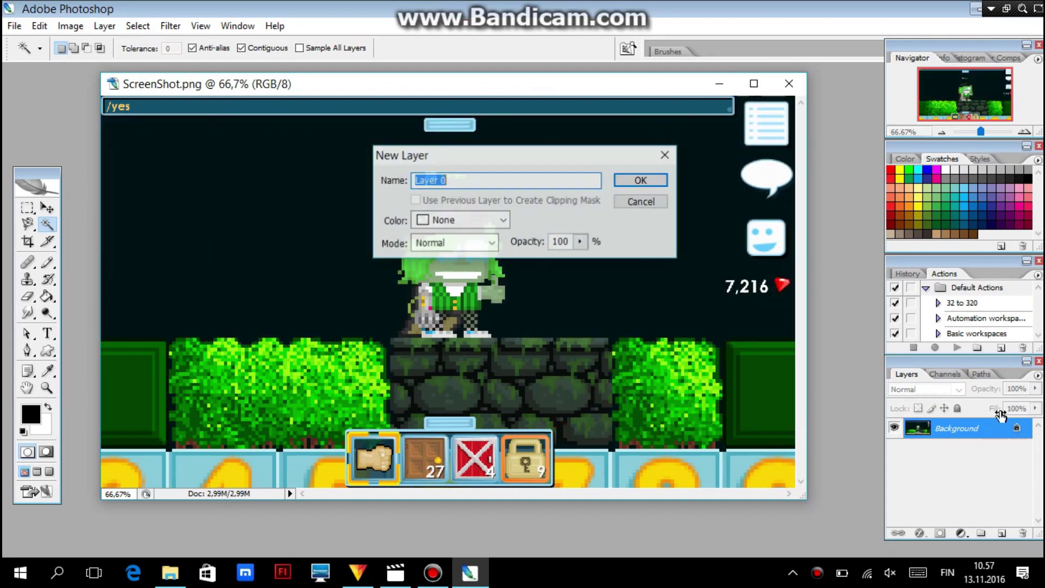
click(642, 182)
click(585, 222)
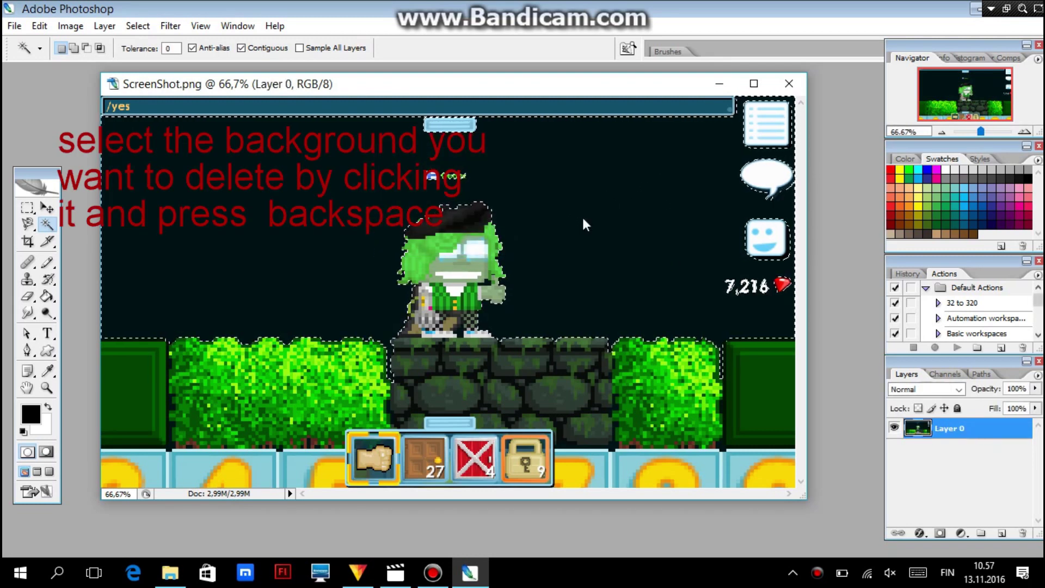
key(BackSpace)
key(BackSpace)
key(ctrl+d)
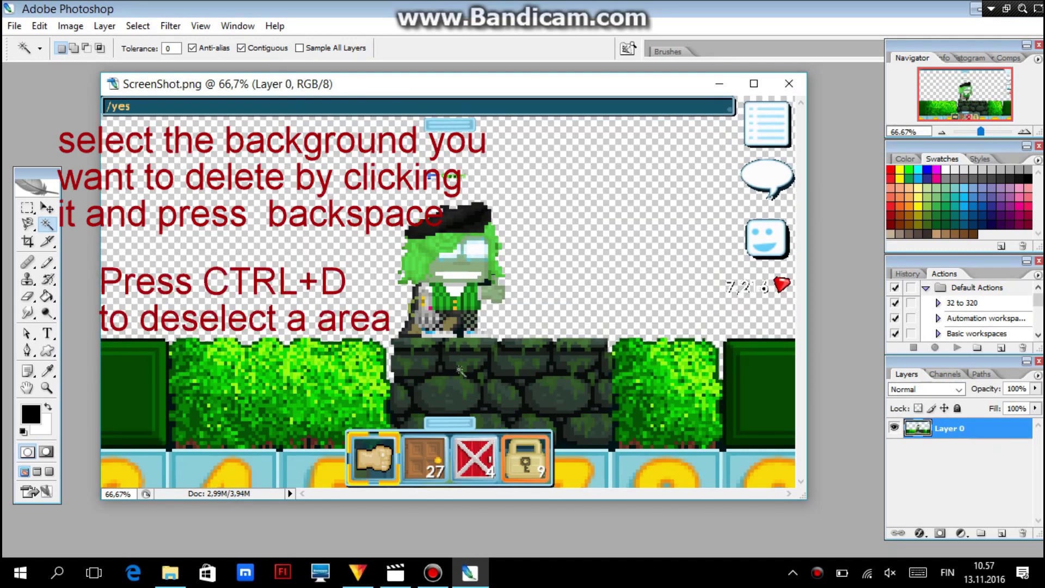
Step: Erase the top strip and the right part of the screenshot with rectangular selections
click(26, 208)
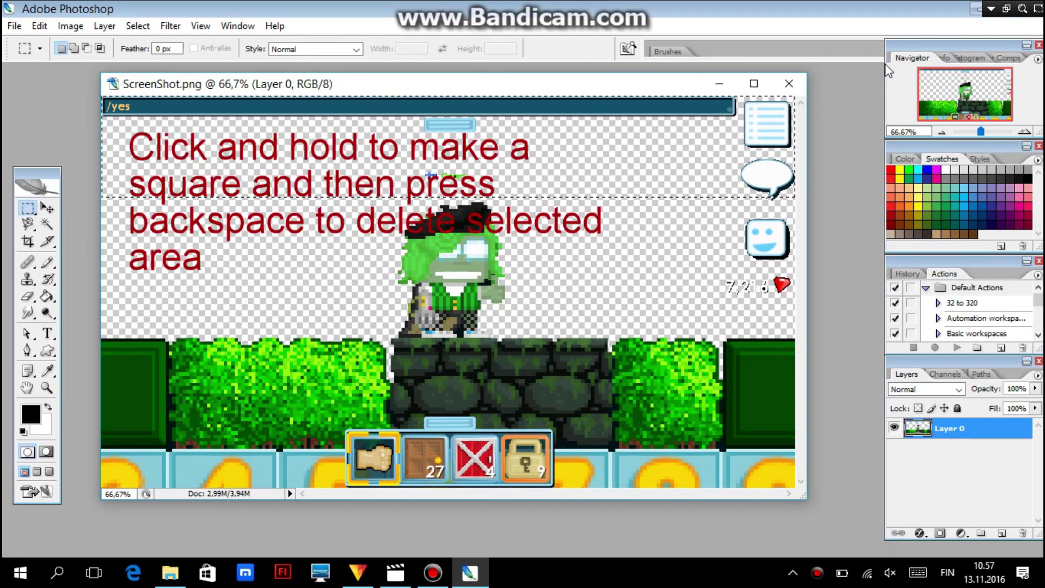
key(BackSpace)
key(ctrl+d)
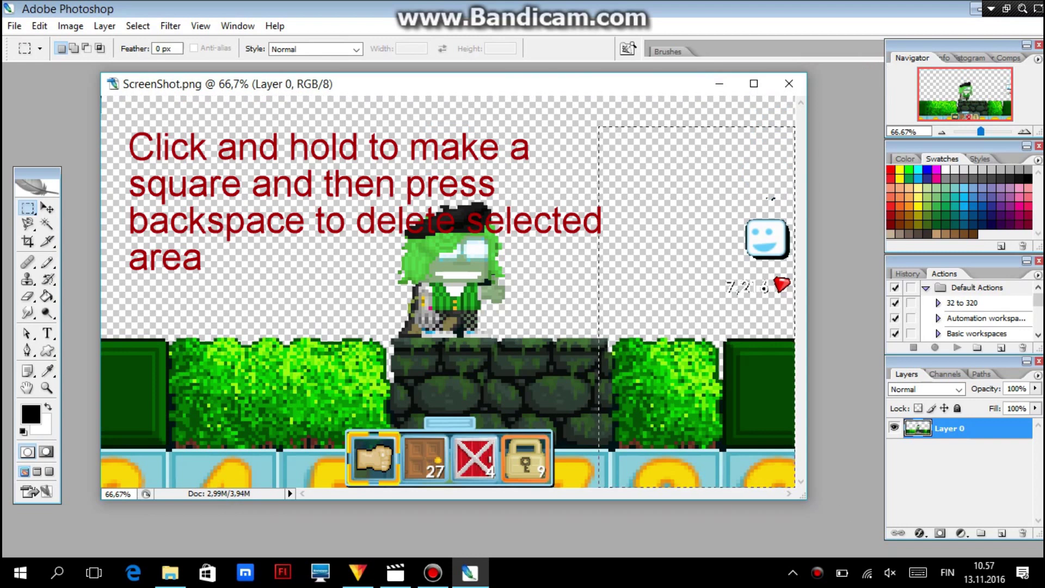
drag(604, 140, 797, 488)
key(BackSpace)
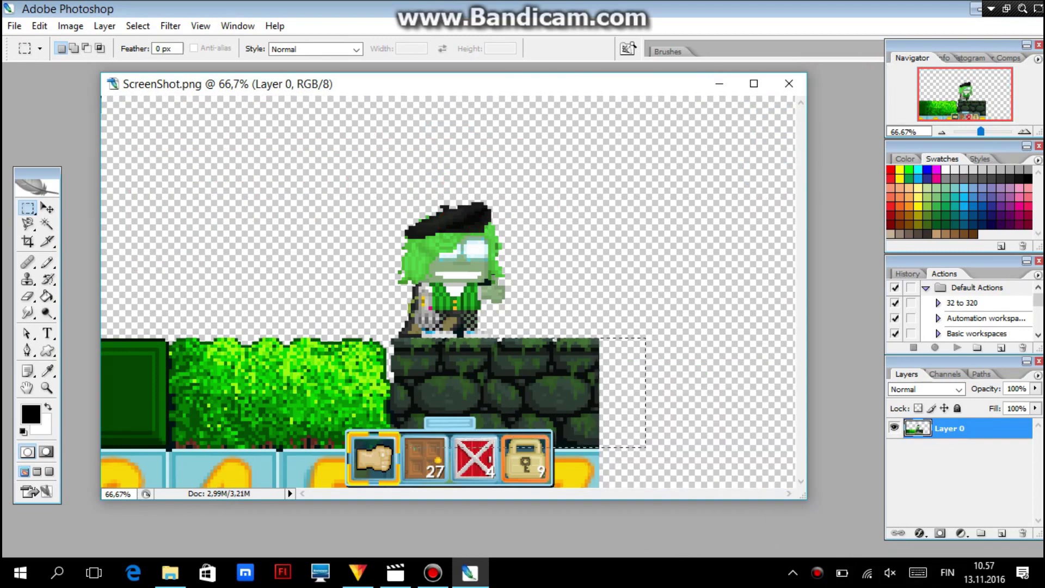
Step: Clear the bottom scenery strip, restore it with undo, and zoom in on the character
drag(416, 446, 41, 524)
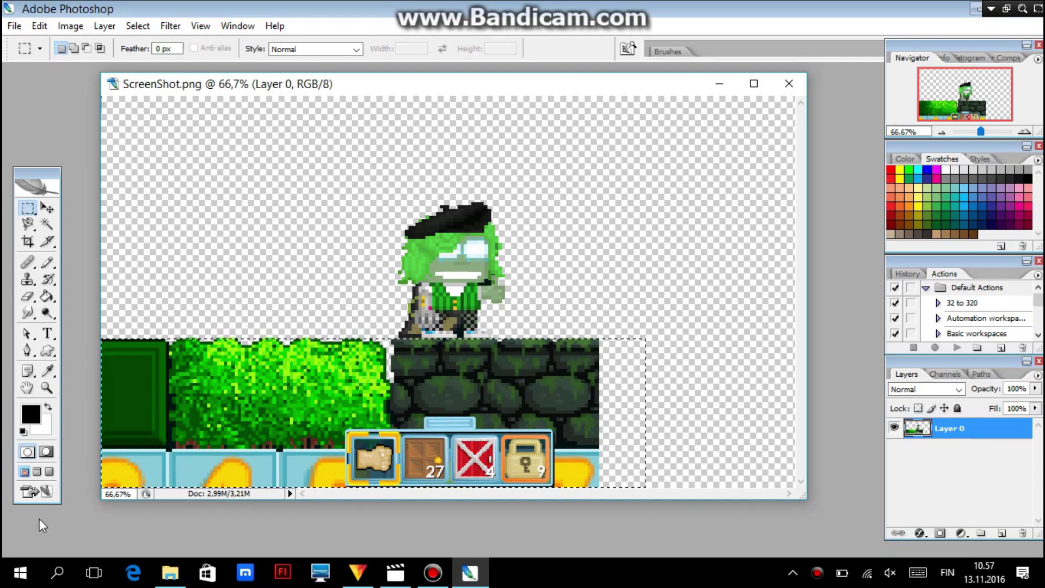
key(BackSpace)
click(315, 367)
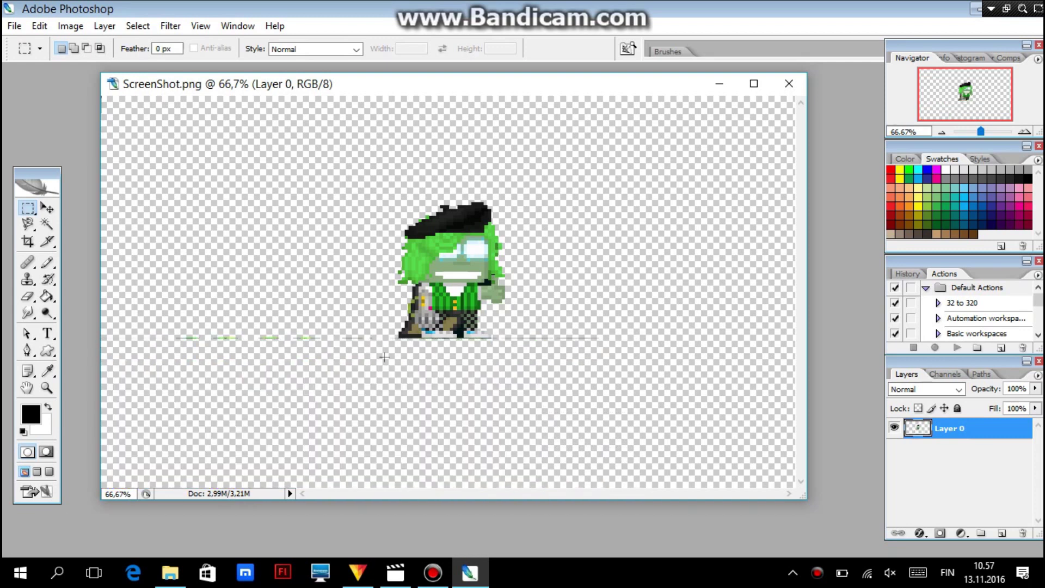
key(ctrl+shift+z)
key(ctrl+shift+z)
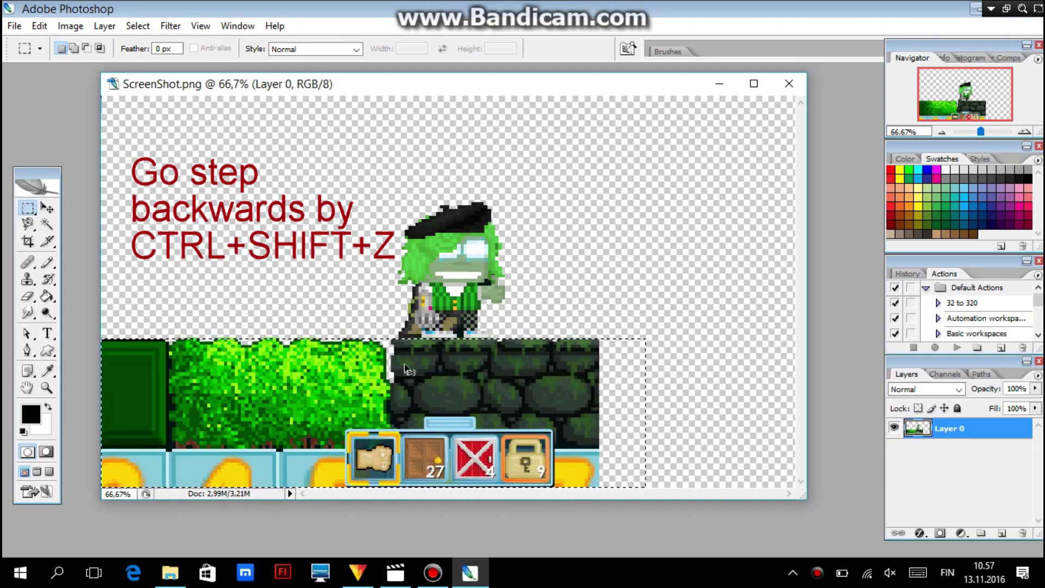
key(ctrl+plus)
key(ctrl+plus)
key(ctrl+plus)
Step: Delete the dark pixels beside the character's arm using the Magic Wand
scroll(523, 330, down, 2)
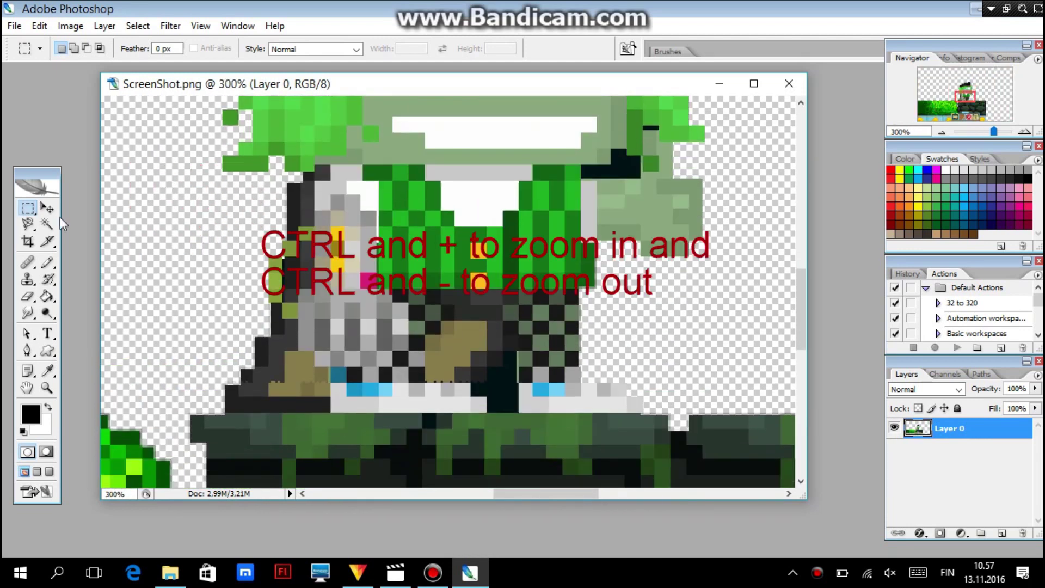
click(47, 224)
scroll(47, 224, up, 1)
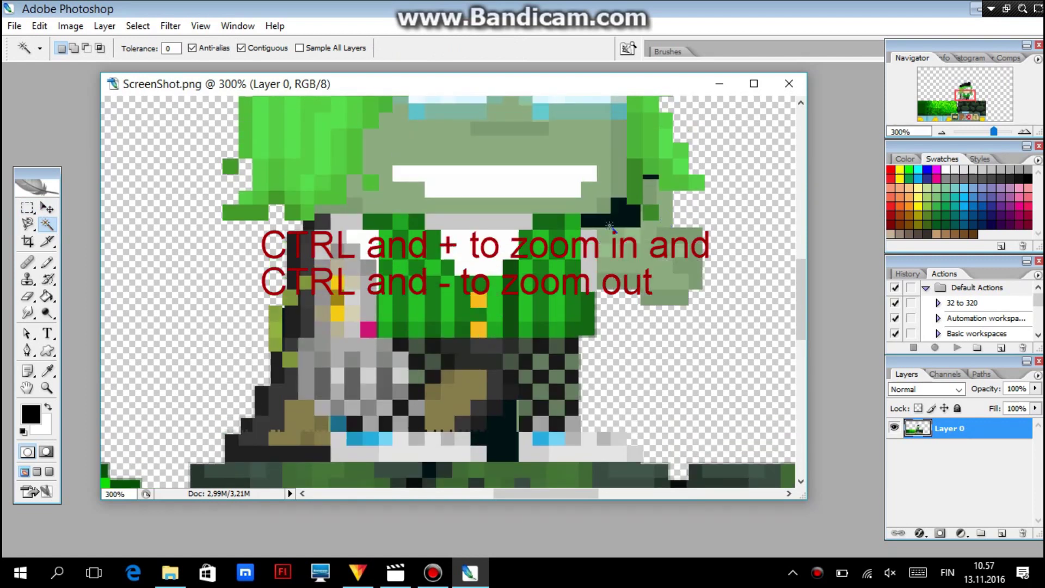
click(614, 223)
key(Delete)
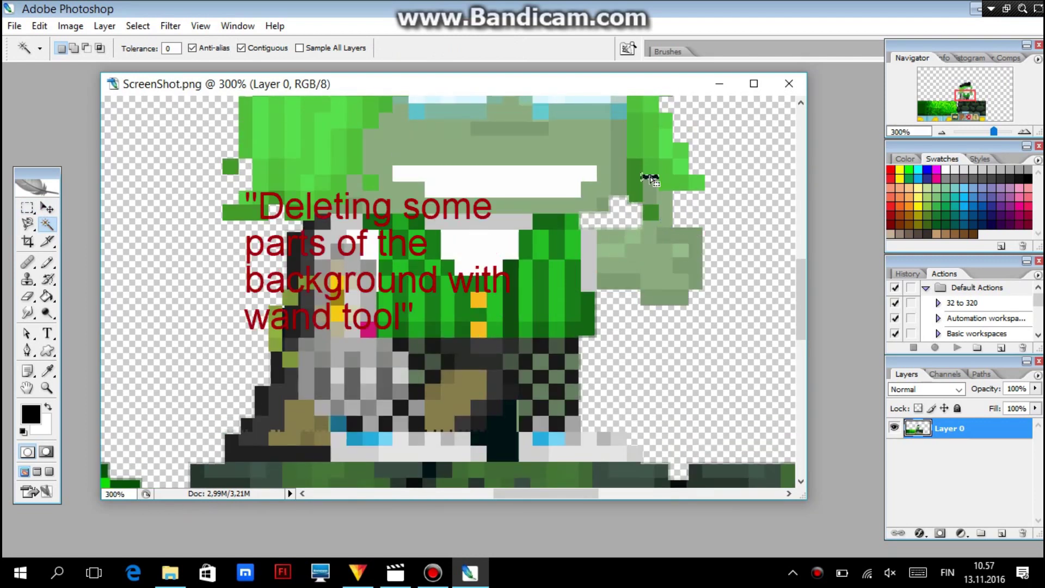
Step: Clear the stone row under the character with a rectangular selection
scroll(651, 178, down, 2)
scroll(650, 178, down, 2)
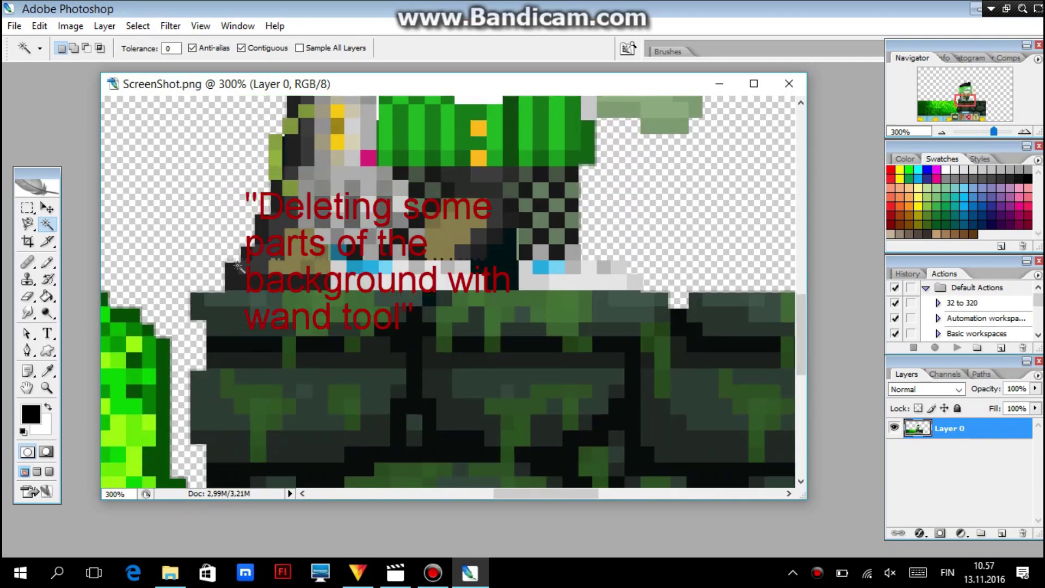
click(28, 208)
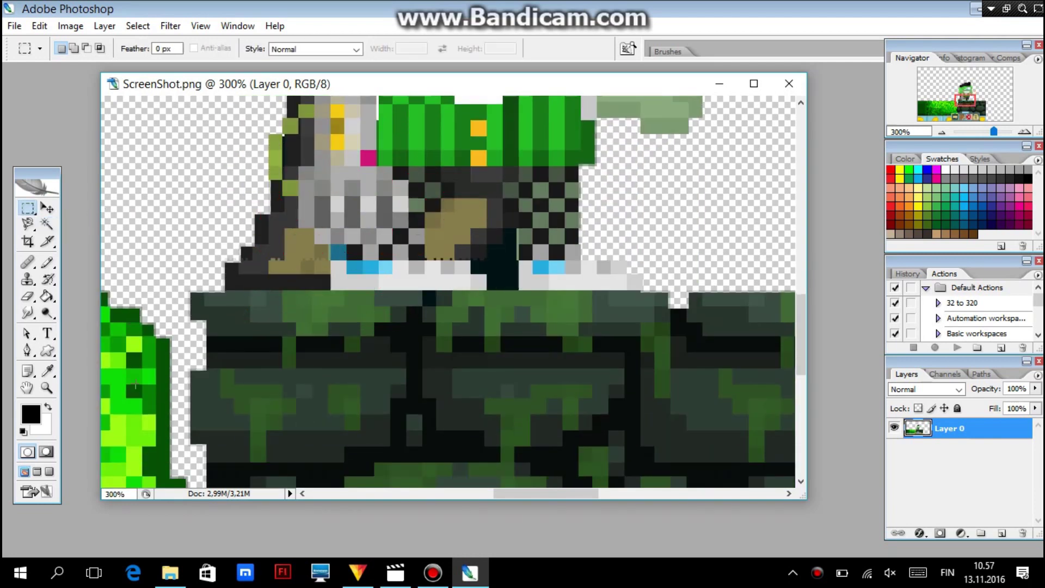
drag(188, 395, 716, 289)
drag(716, 289, 715, 289)
key(Down)
key(Down)
key(Down)
key(Left)
key(Left)
key(Left)
key(Left)
key(Up)
key(Up)
key(Up)
key(Up)
key(Up)
key(Up)
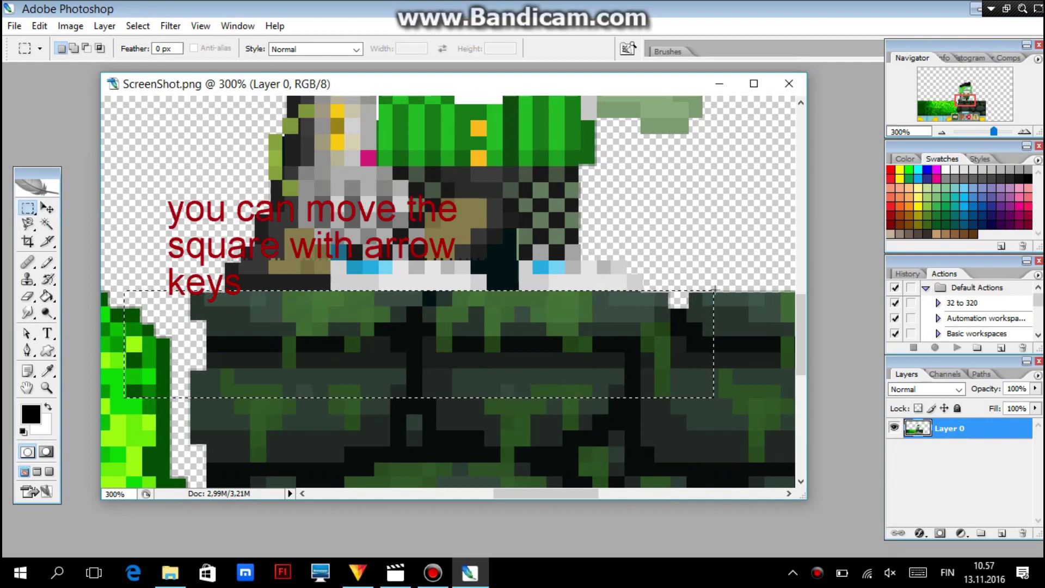
key(Delete)
key(ctrl+minus)
key(ctrl+minus)
key(ctrl+minus)
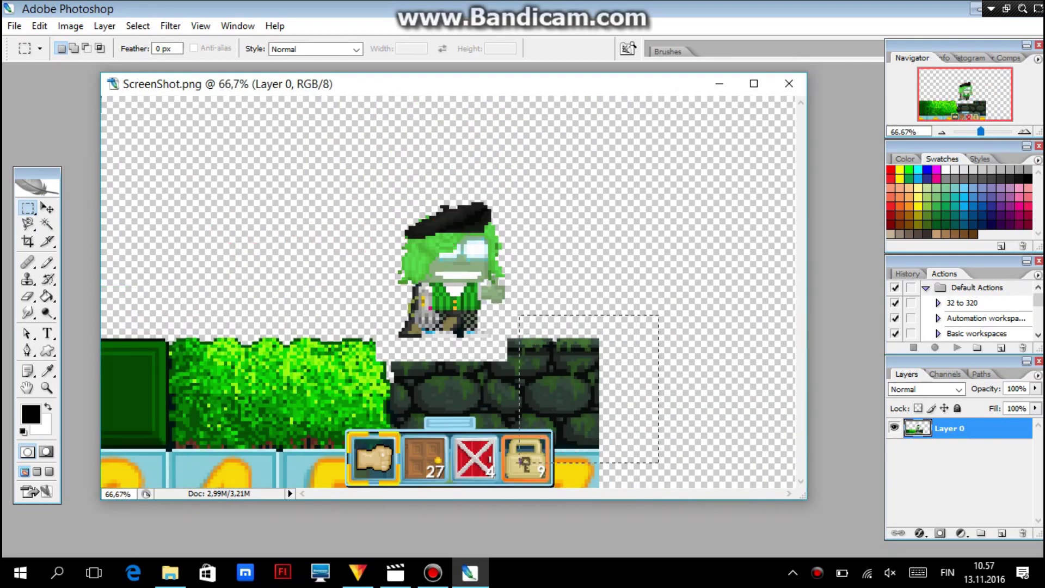
Step: Erase the remaining stones, item bar, hedge, green ground strip and stray pixel
drag(658, 316, 499, 515)
key(Delete)
key(ctrl+d)
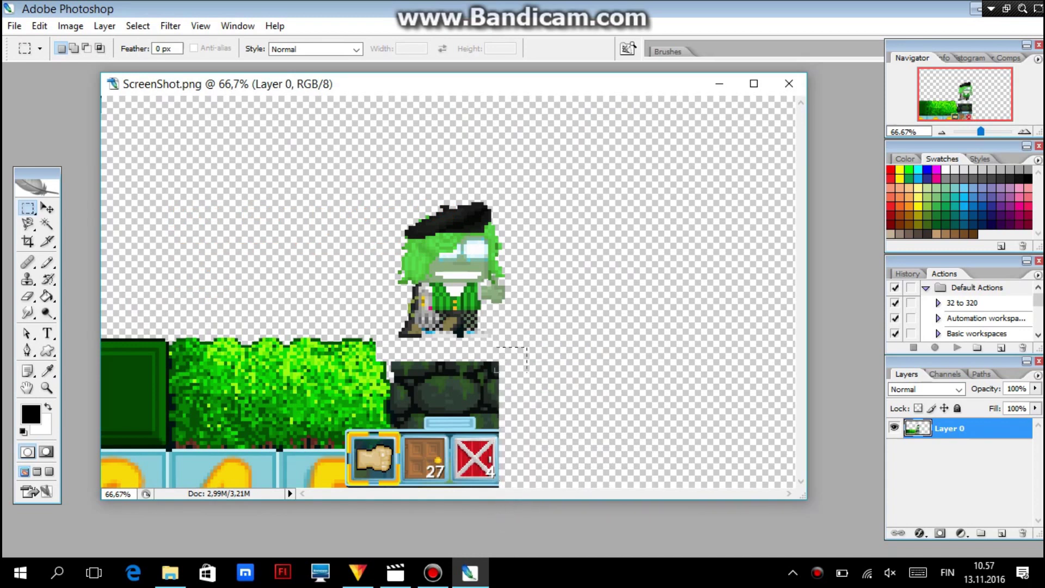
key(Delete)
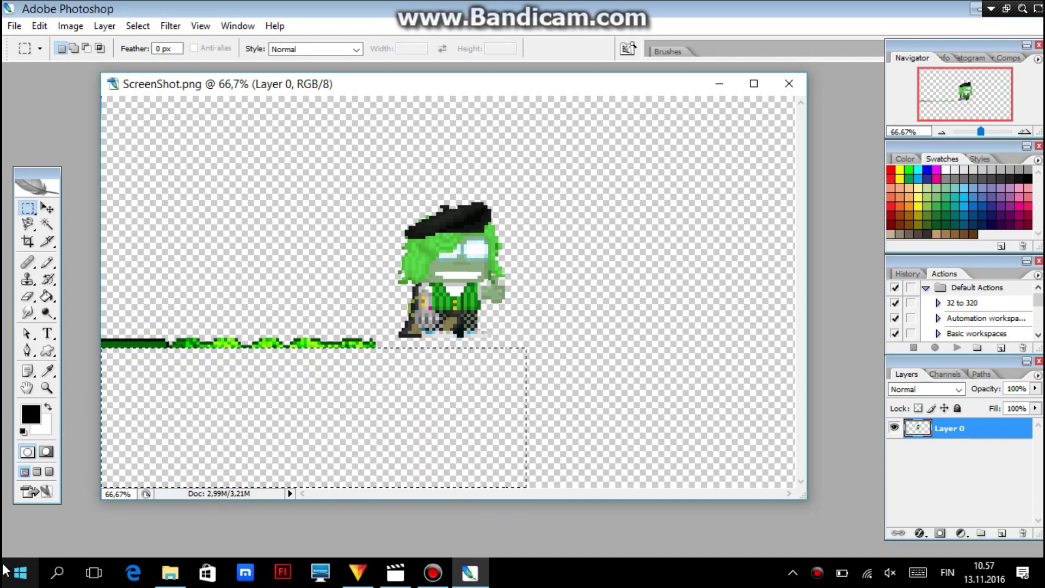
key(ctrl+d)
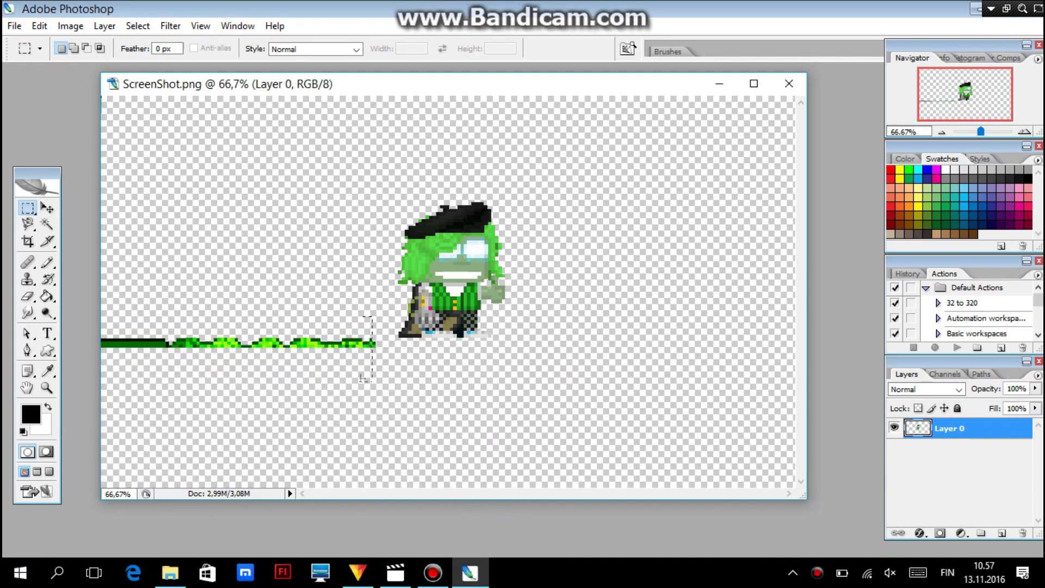
key(Delete)
key(ctrl+d)
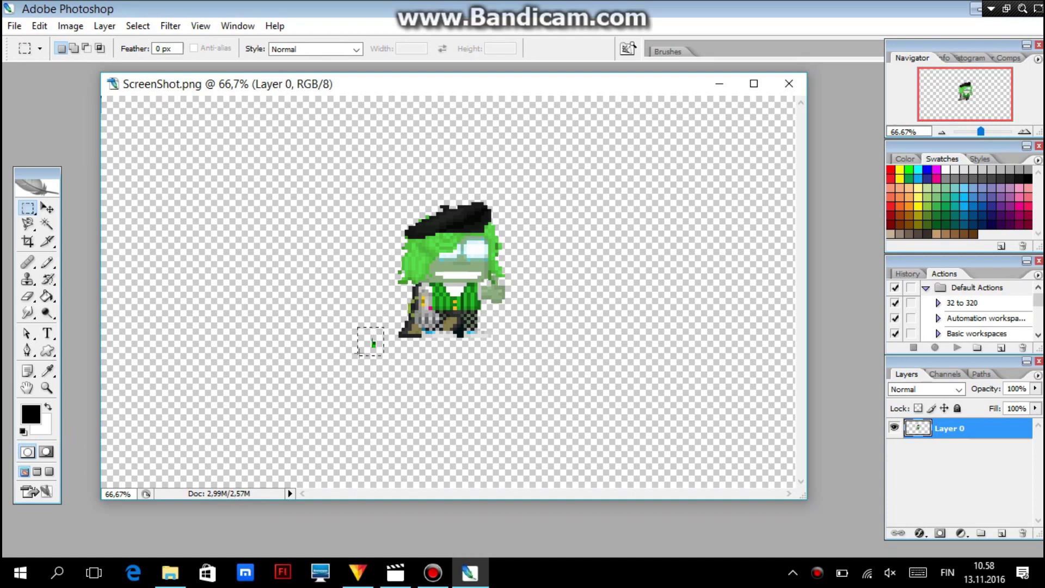
key(Delete)
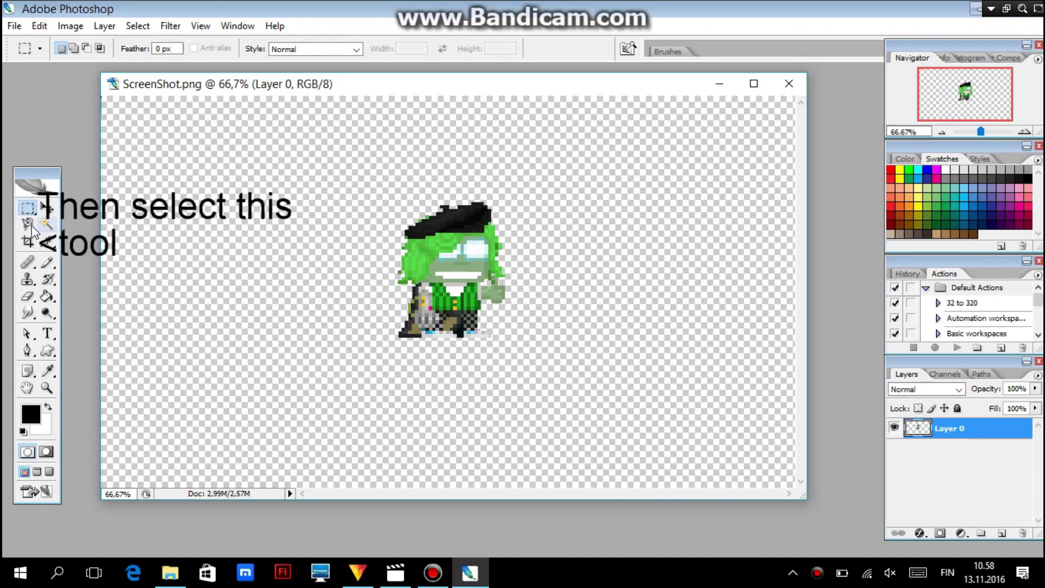
Step: Crop the screenshot to a square tightly framing the character, then adjust the zoom and window
click(29, 244)
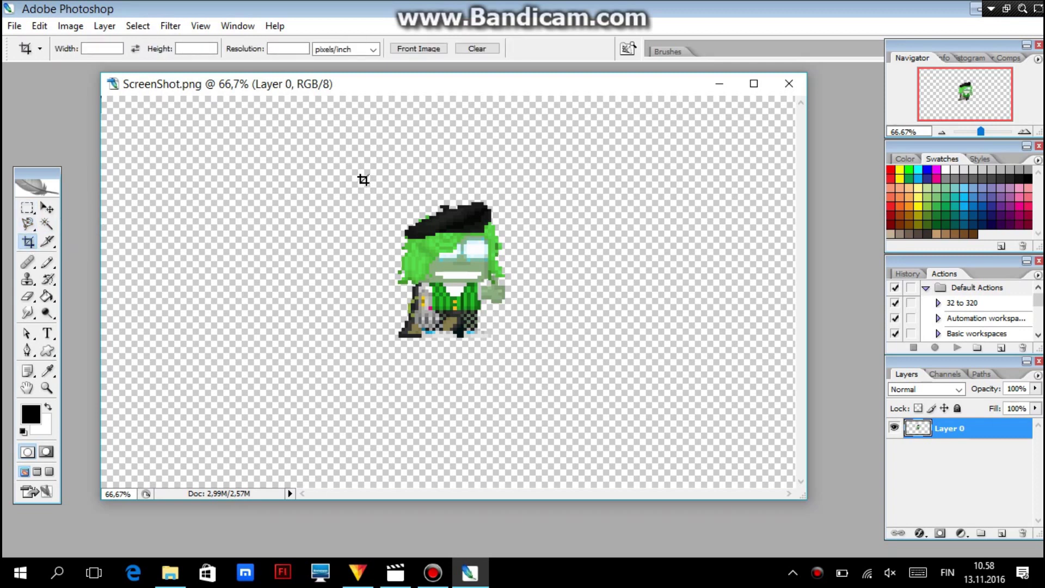
drag(423, 250, 538, 358)
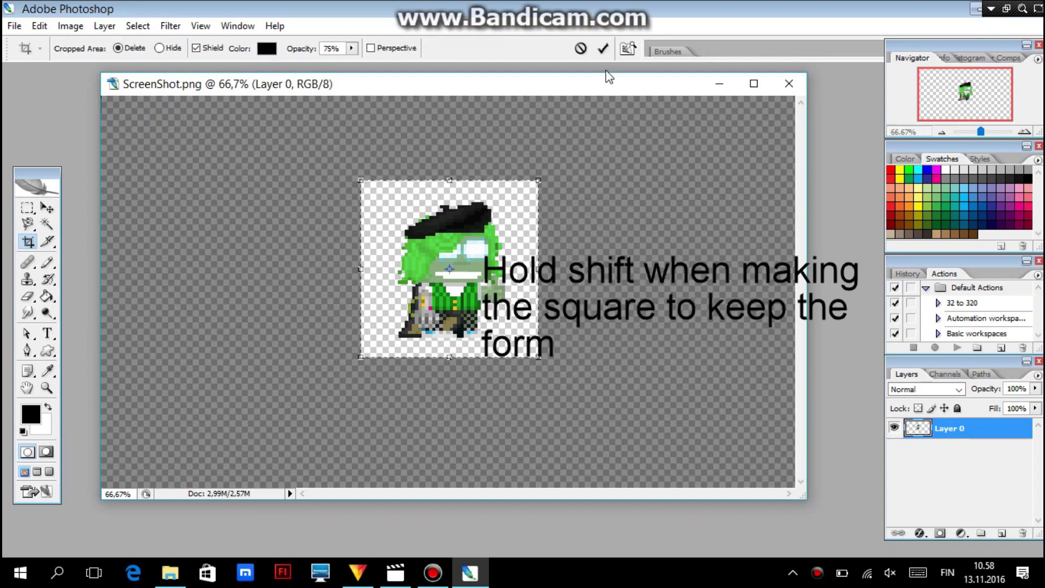
click(604, 48)
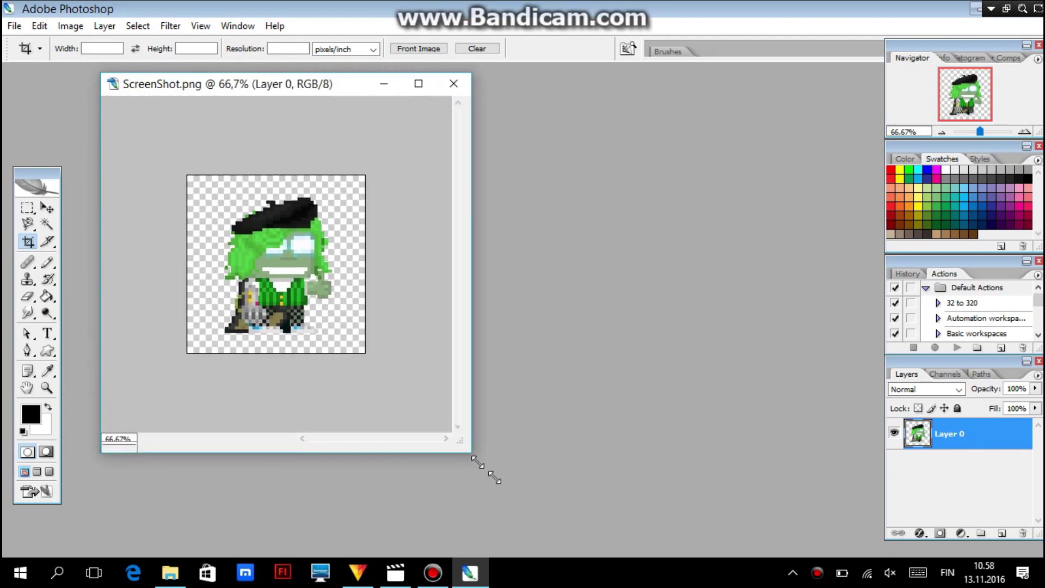
drag(306, 290, 521, 494)
key(ctrl+plus)
key(ctrl+plus)
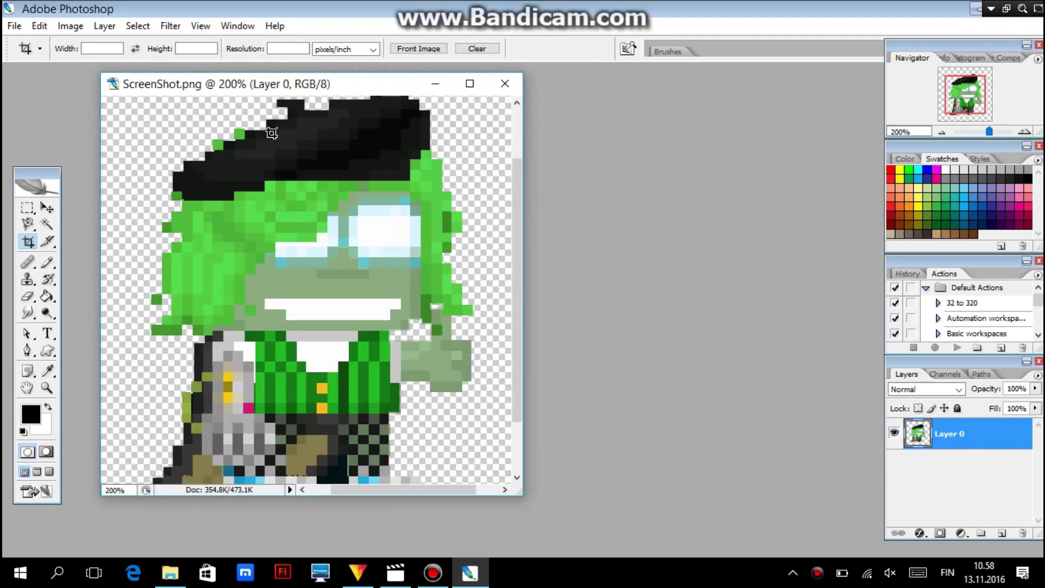
drag(235, 83, 413, 91)
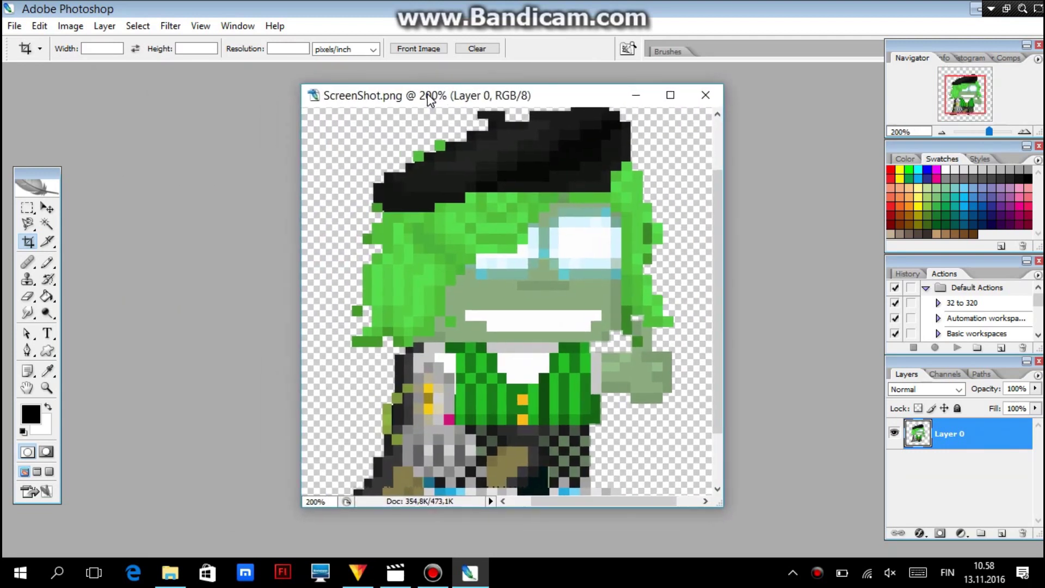
key(ctrl+minus)
Step: Resize the image from 348 to 3480 px wide with Nearest Neighbor resampling
click(103, 25)
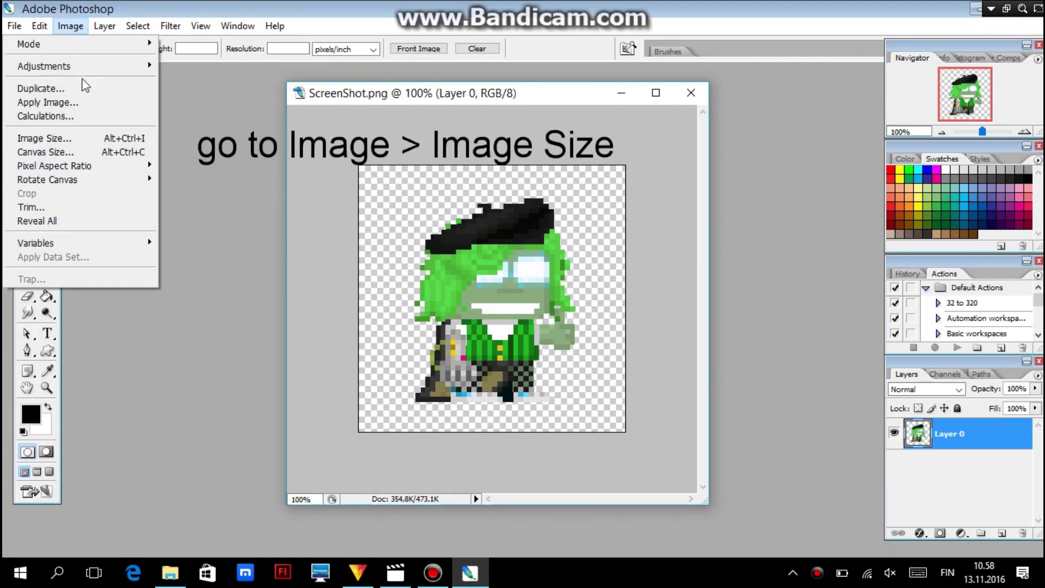
click(112, 137)
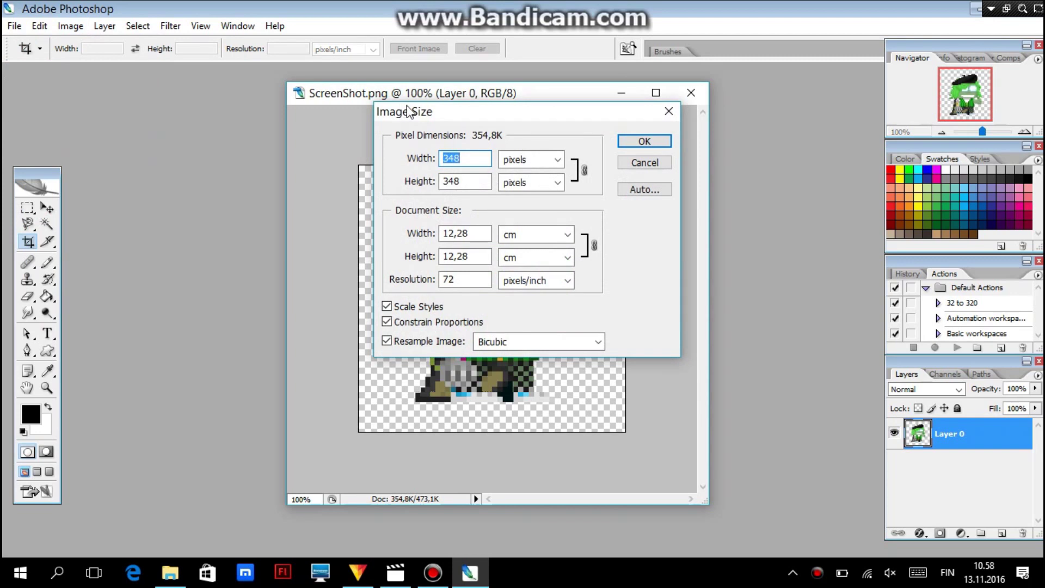
click(469, 159)
text(0)
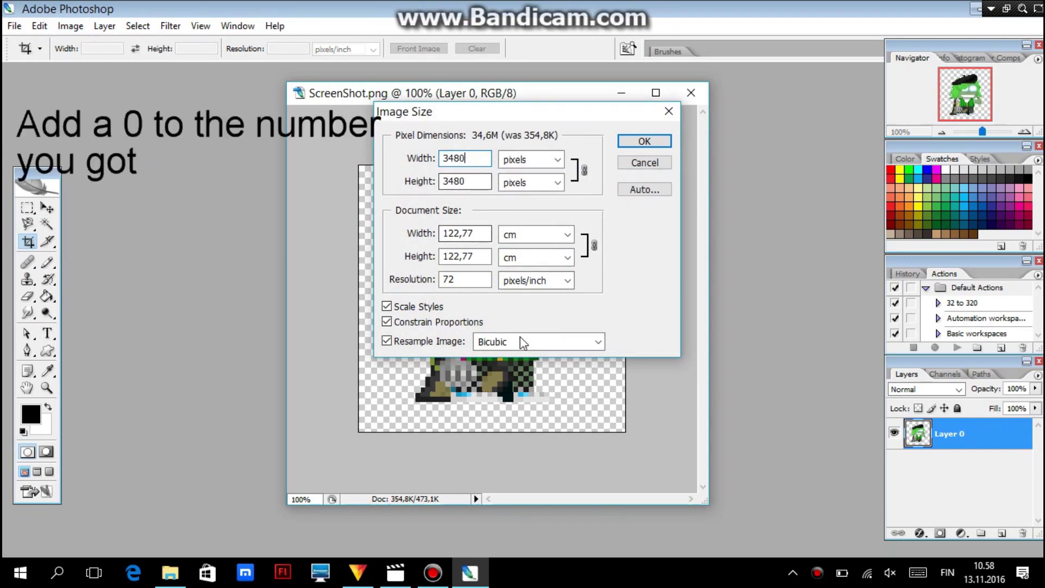
click(520, 344)
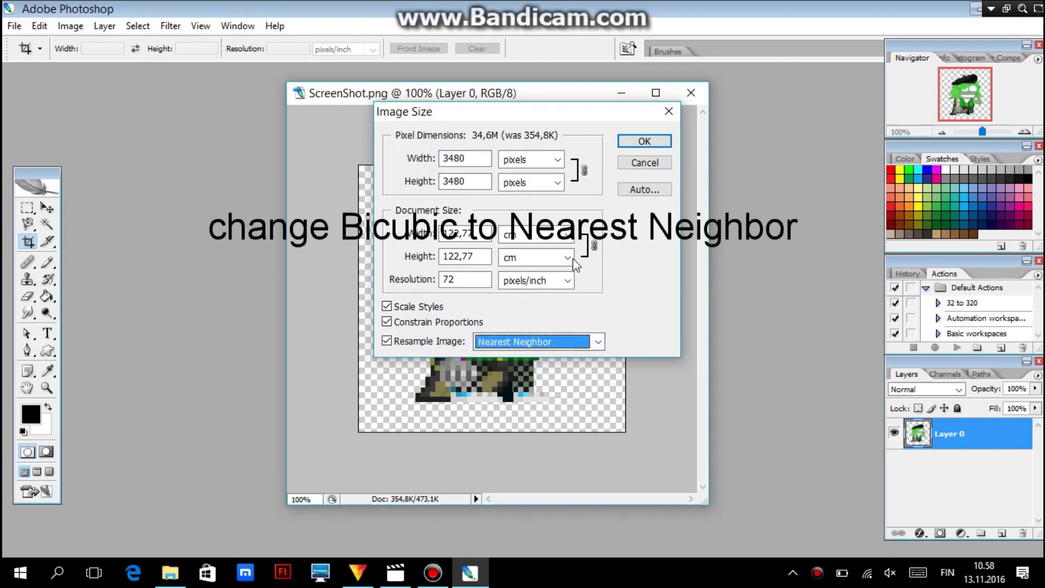
click(642, 143)
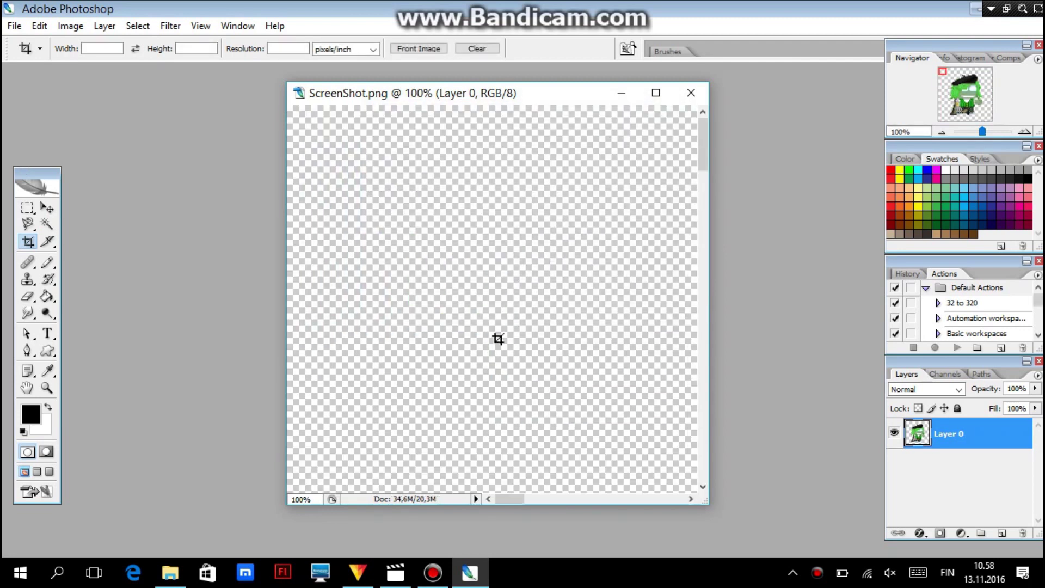
key(ctrl+minus)
key(ctrl+minus)
key(ctrl+minus)
key(ctrl+minus)
key(ctrl+minus)
key(ctrl+minus)
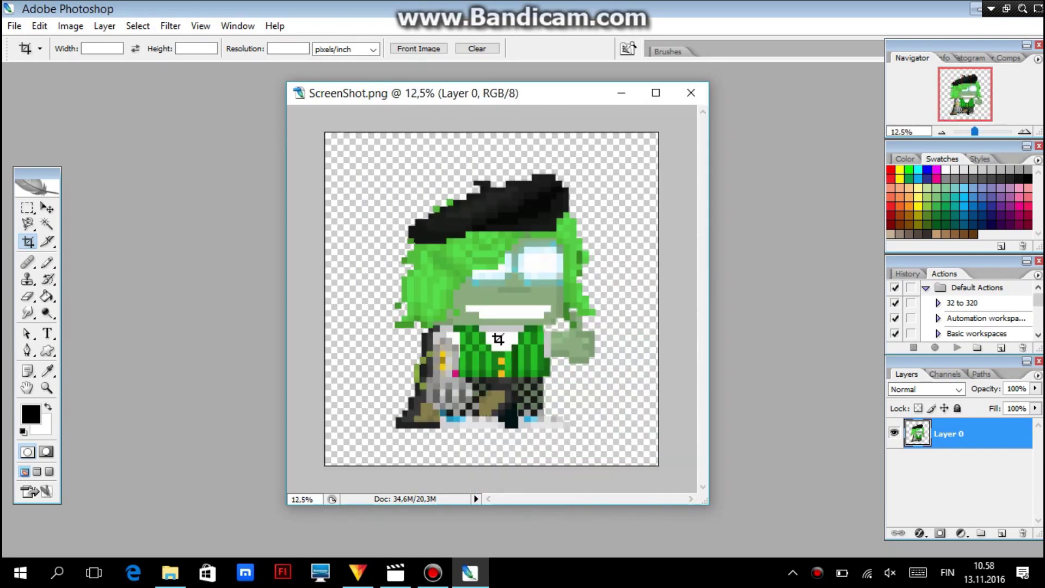
click(49, 212)
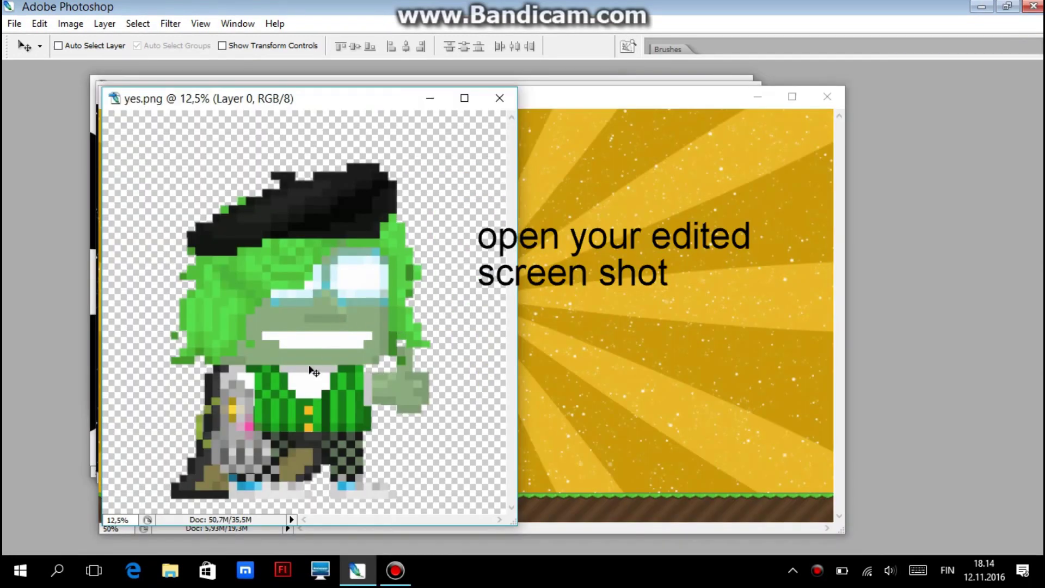
Step: Drag the character into the thumbnail as Layer 5 and start shrinking it to about 67%
drag(332, 349, 625, 368)
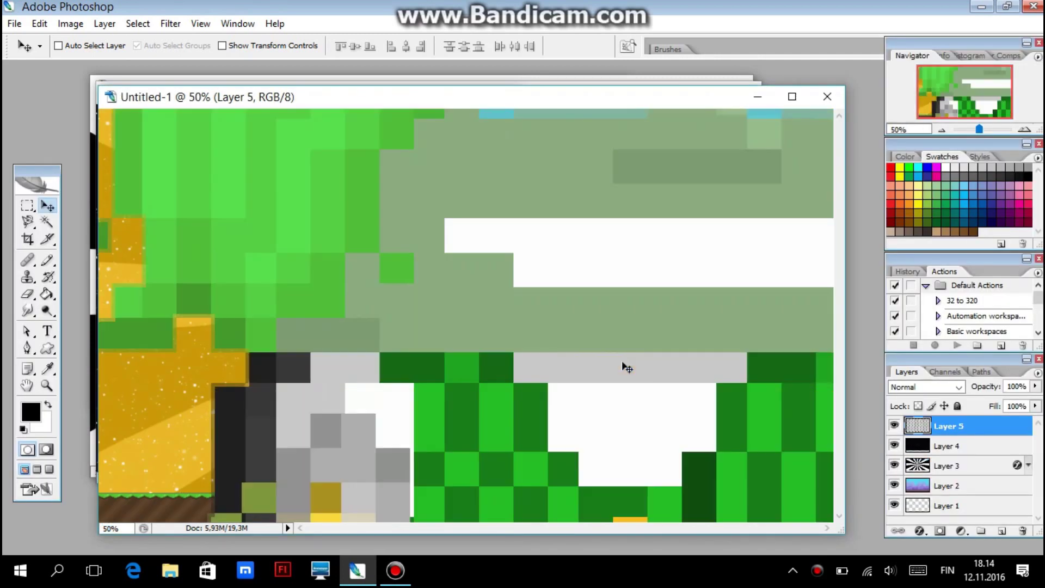
mouse_move(662, 280)
mouse_down()
mouse_move(401, 446)
mouse_move(495, 331)
mouse_up()
key(ctrl+t)
drag(659, 208, 389, 442)
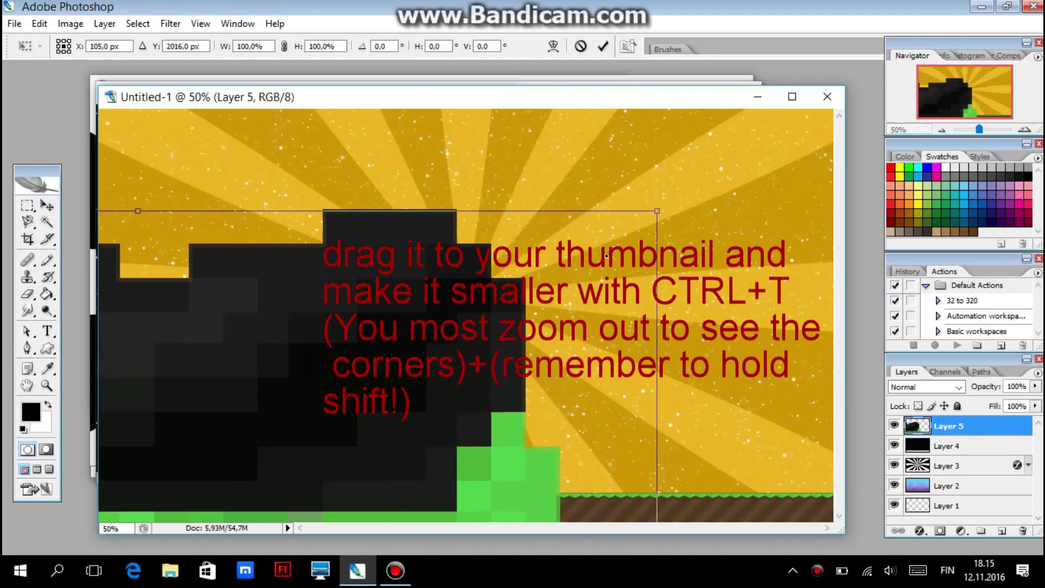
drag(400, 478, 570, 232)
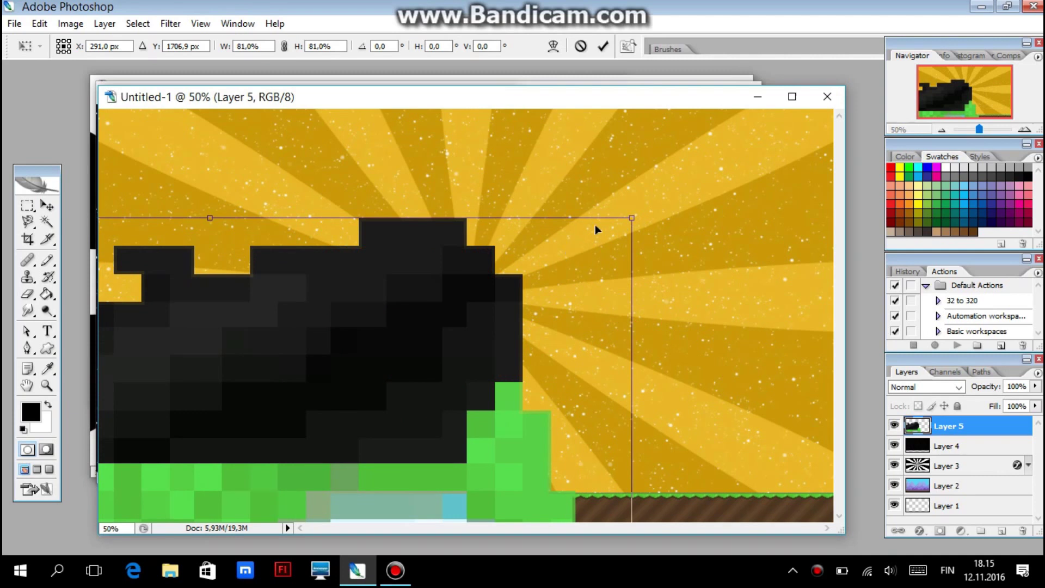
drag(629, 215, 355, 441)
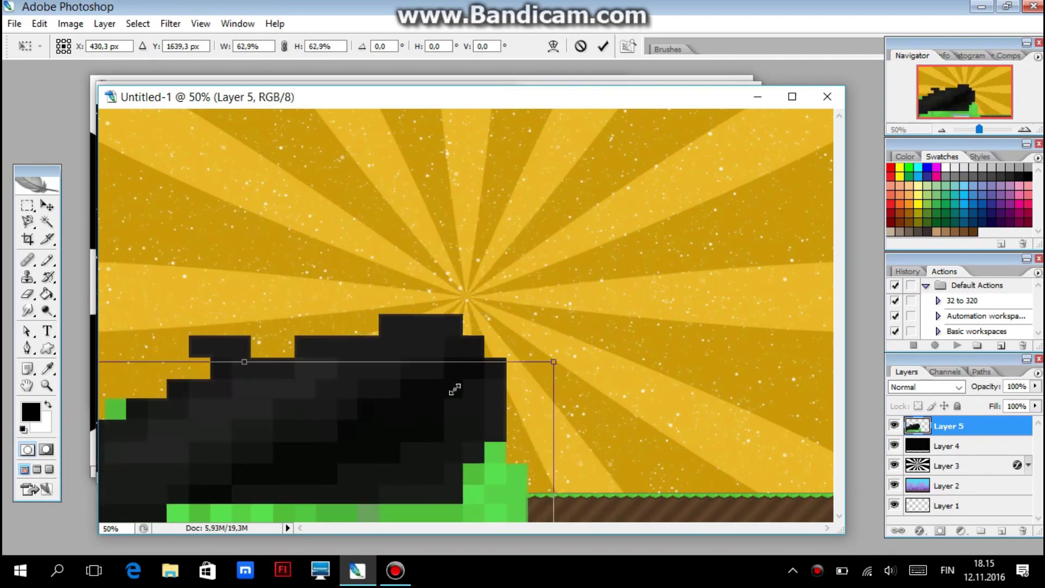
Step: Scale the character to about 24% and place it standing at the lower left
mouse_move(403, 519)
mouse_down()
mouse_move(493, 158)
mouse_move(386, 335)
mouse_move(471, 172)
mouse_up()
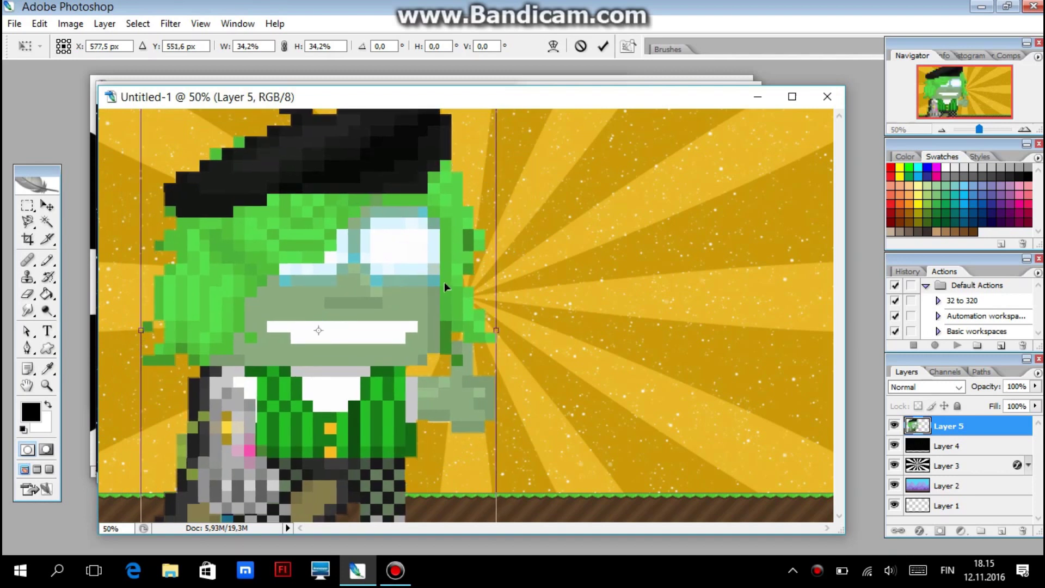
drag(444, 282, 443, 388)
drag(499, 192, 424, 234)
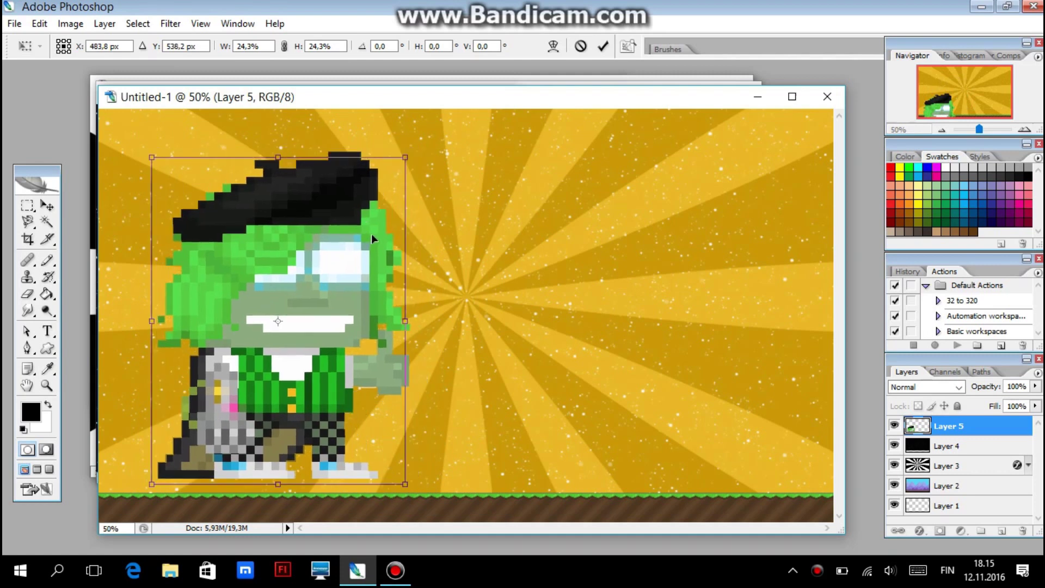
drag(403, 264, 360, 240)
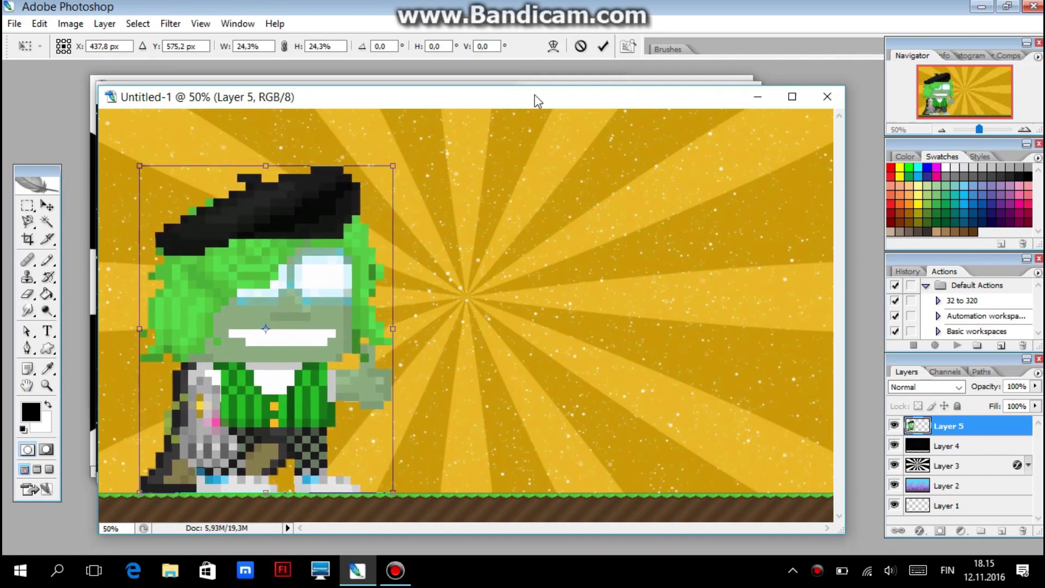
click(603, 48)
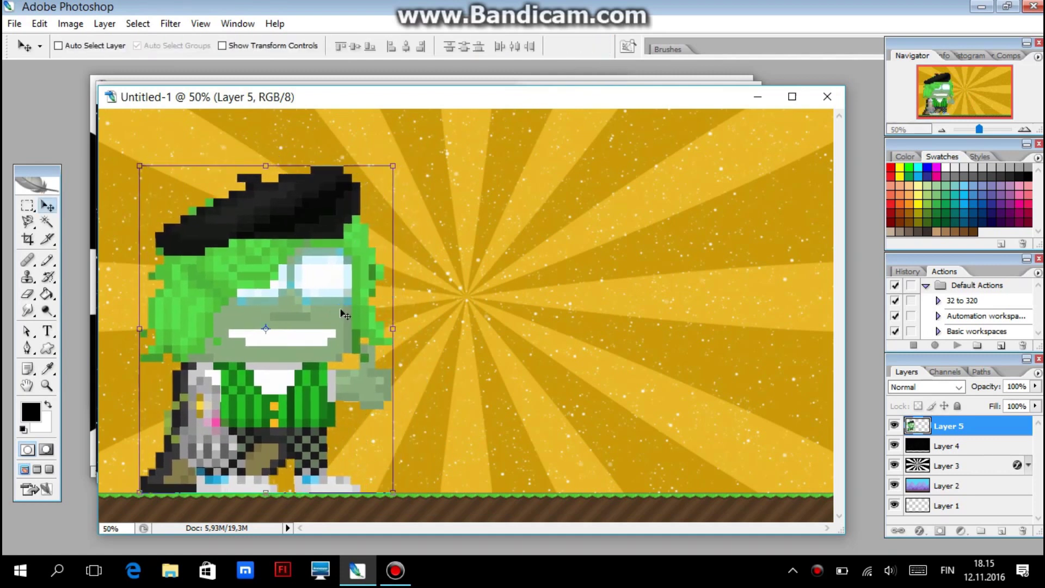
drag(315, 314, 303, 315)
Step: Type HOW in the Plump font at the upper right of the canvas
click(48, 331)
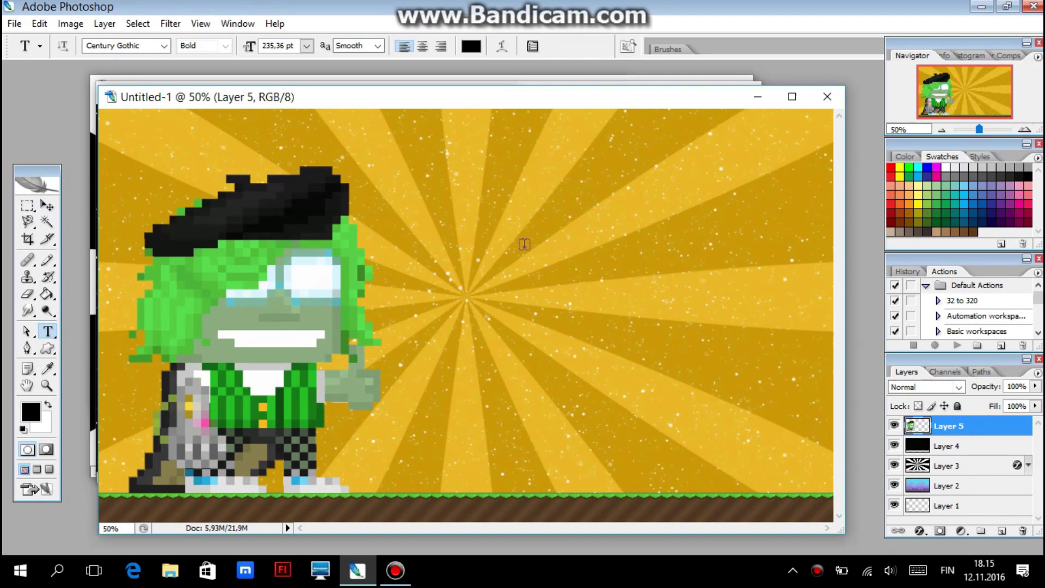
click(453, 237)
text(h)
key(BackSpace)
click(123, 48)
text(Plump)
key(Tab)
text(HOW)
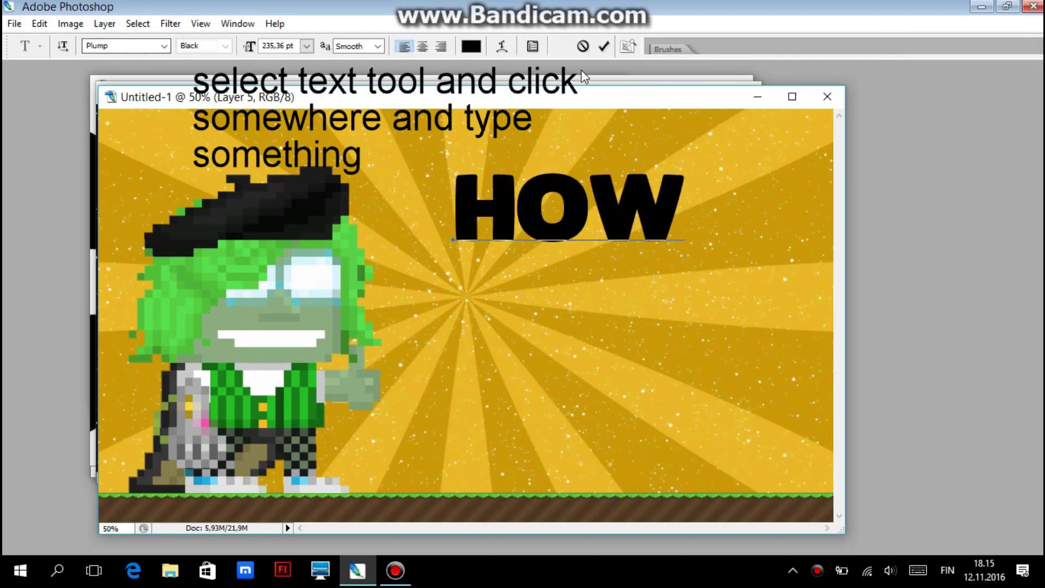
click(601, 49)
Step: Enlarge HOW to about 157% and shift it slightly left and down
key(Tab)
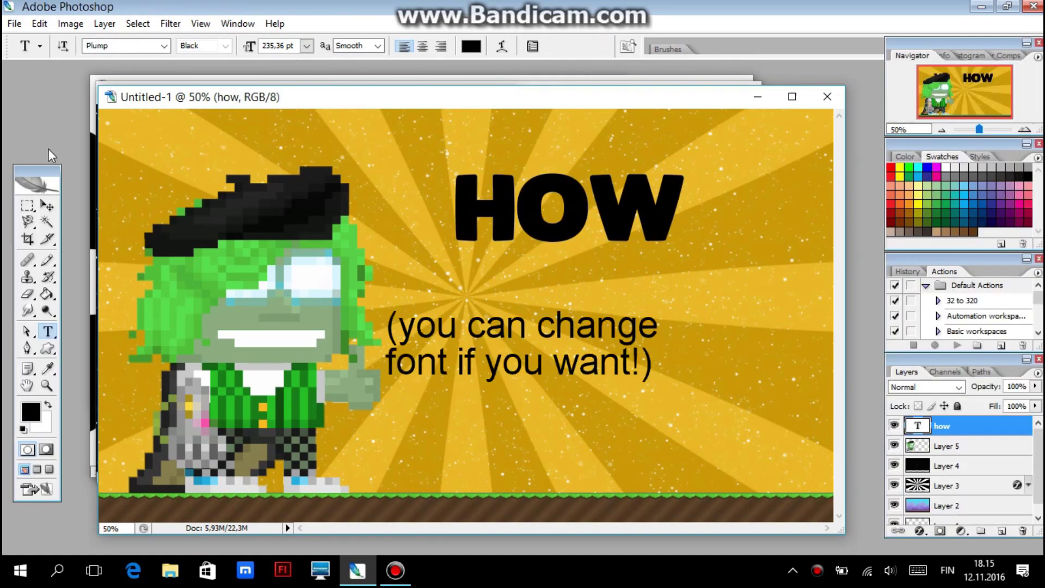
click(53, 202)
key(ctrl+t)
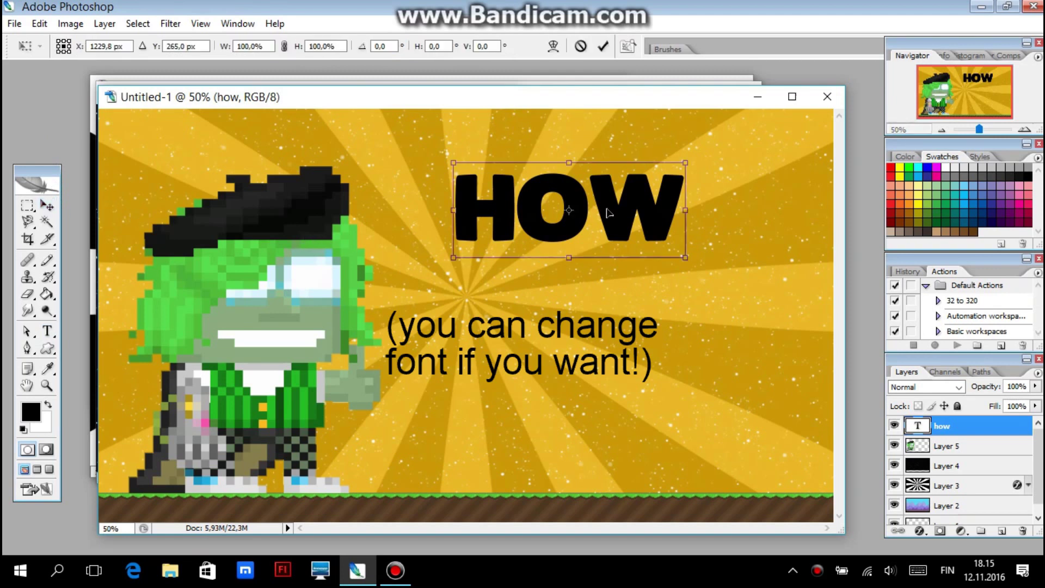
drag(688, 160, 846, 140)
drag(735, 180, 710, 192)
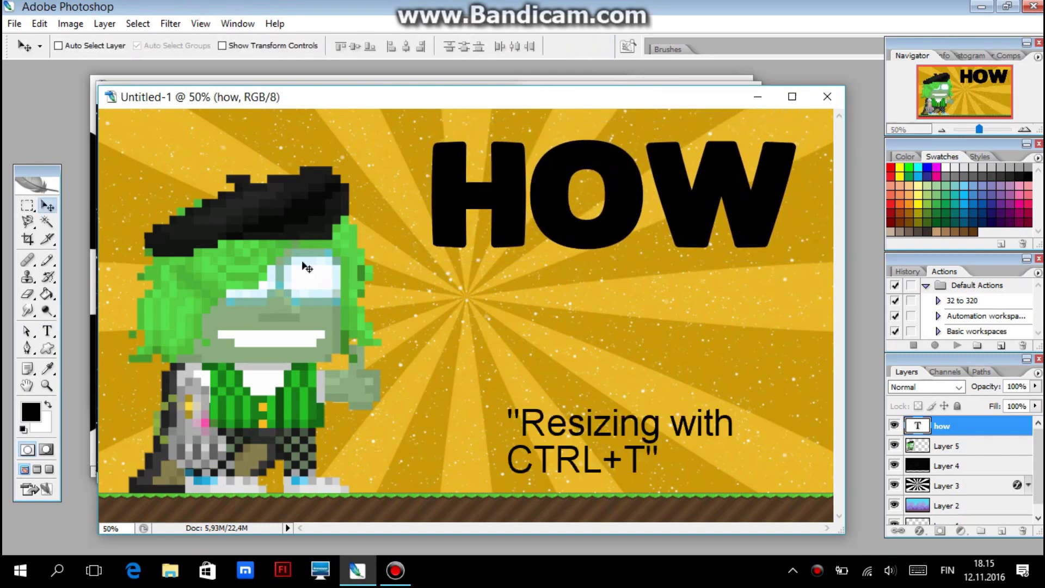
click(605, 48)
click(46, 331)
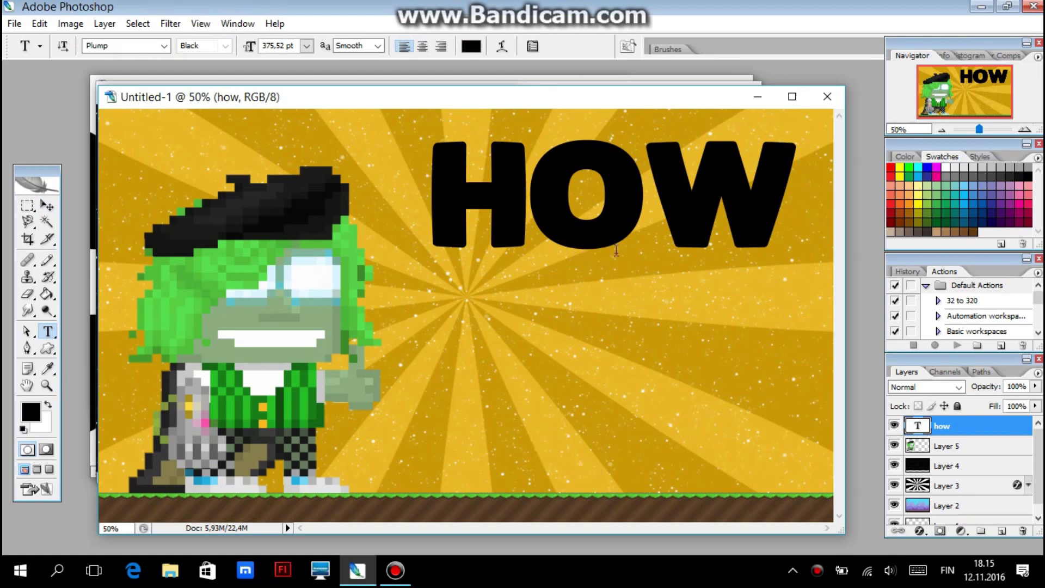
Step: Add the word TO, enlarge it to about double size and place it beneath HOW
click(497, 374)
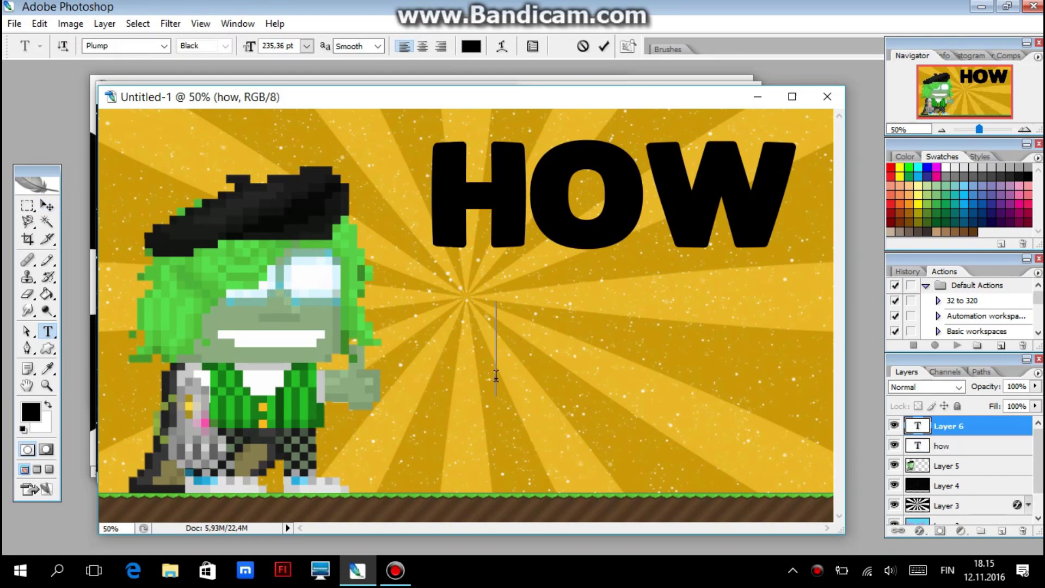
text(to)
click(606, 48)
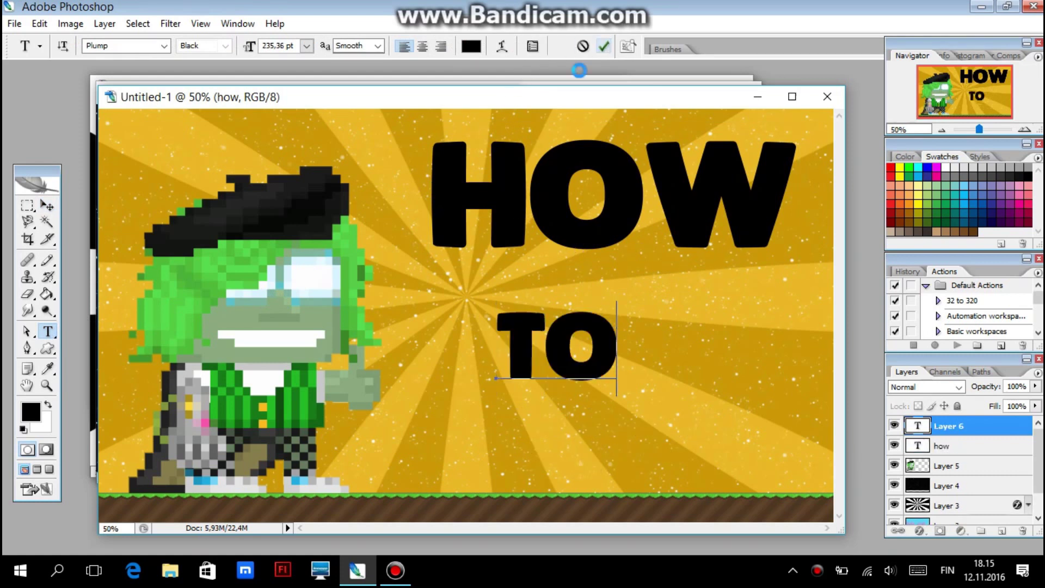
click(52, 206)
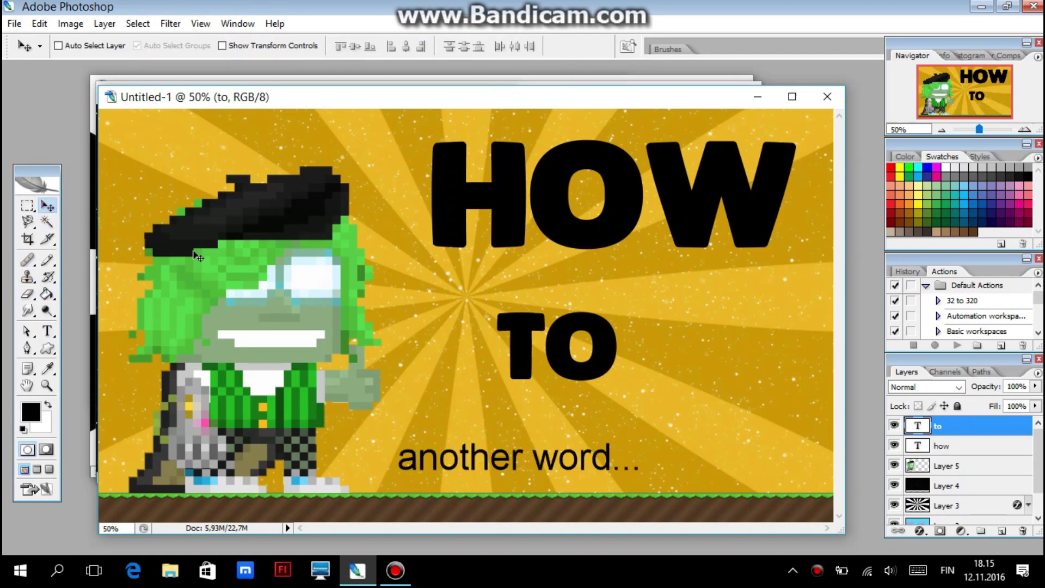
key(ctrl+t)
drag(619, 301, 760, 190)
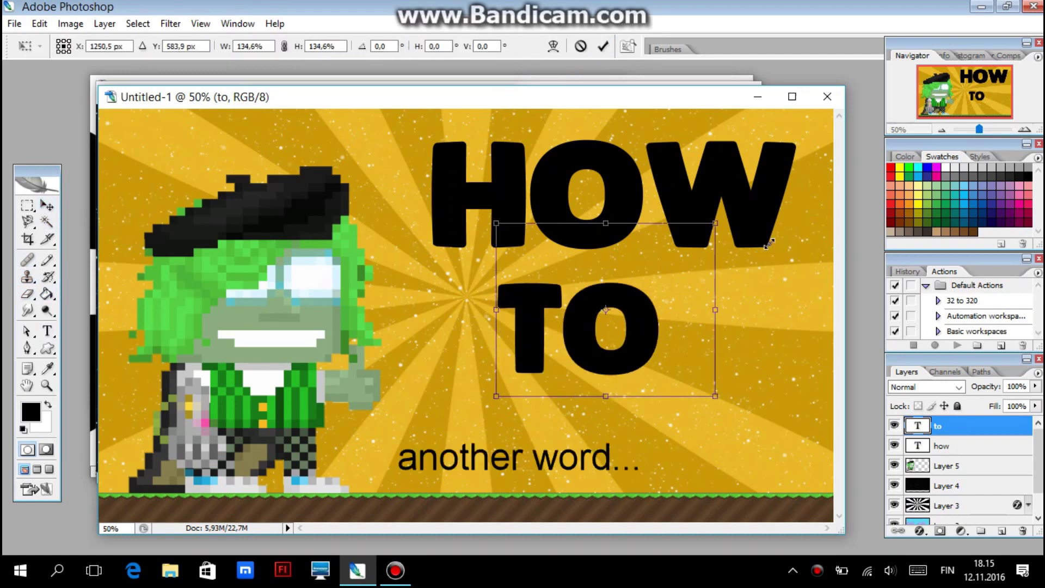
mouse_move(703, 270)
mouse_down()
mouse_move(674, 308)
mouse_move(686, 317)
mouse_up()
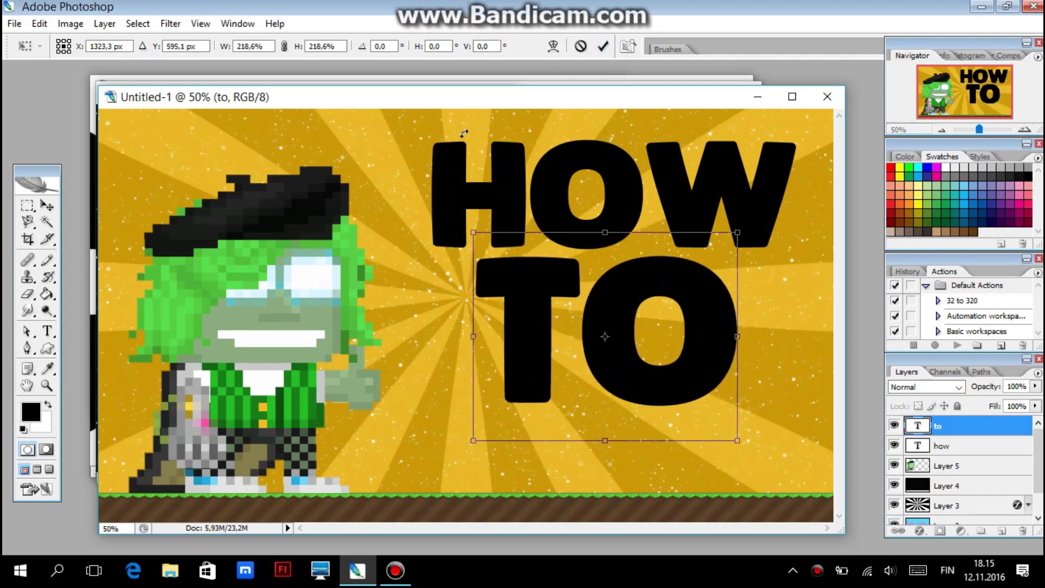
click(604, 47)
Step: Add the word MAKE below TO, enlarge it to about 138% and nudge it into place
click(52, 333)
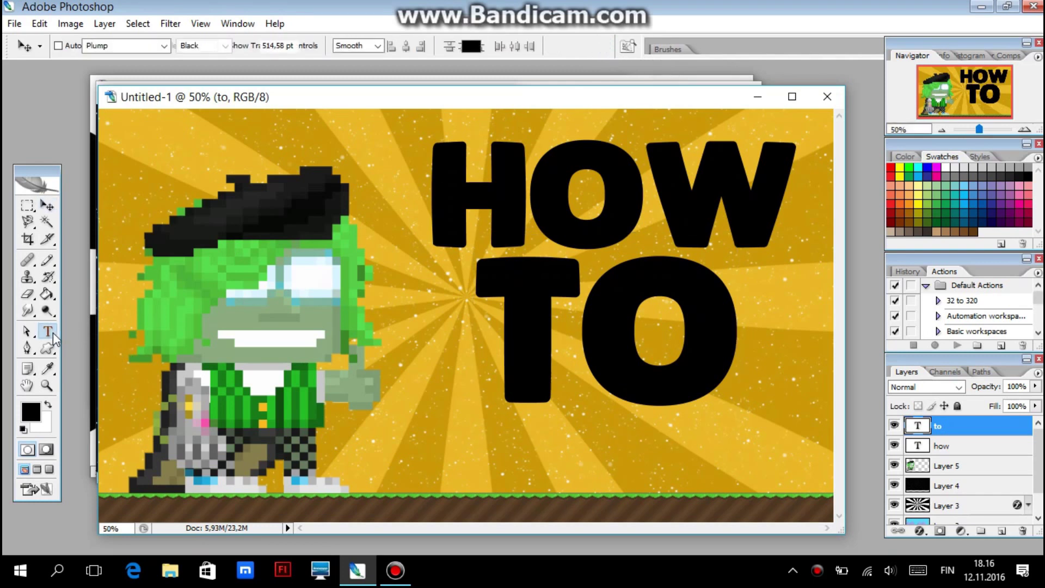
click(455, 482)
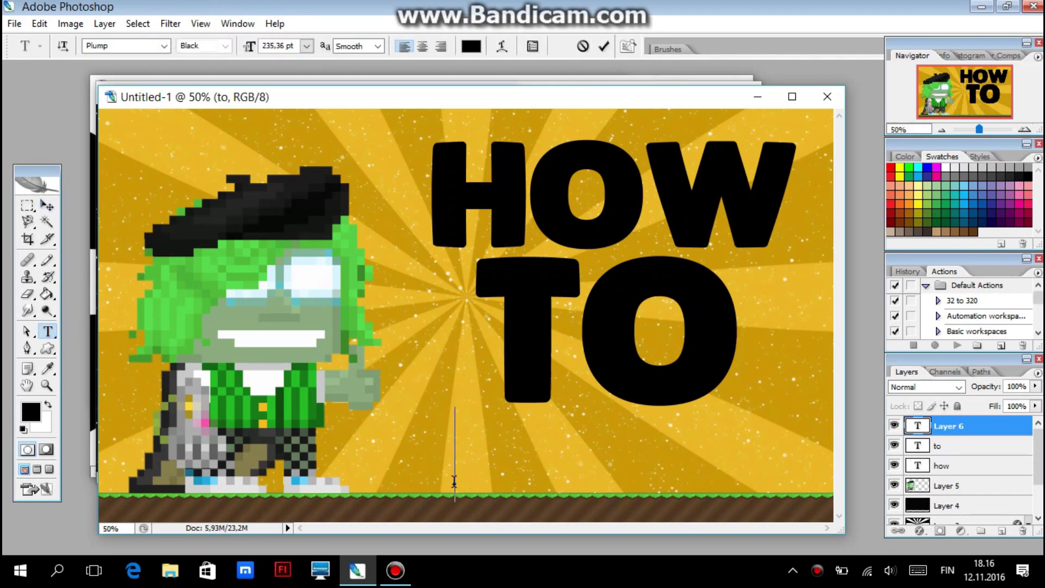
text(make)
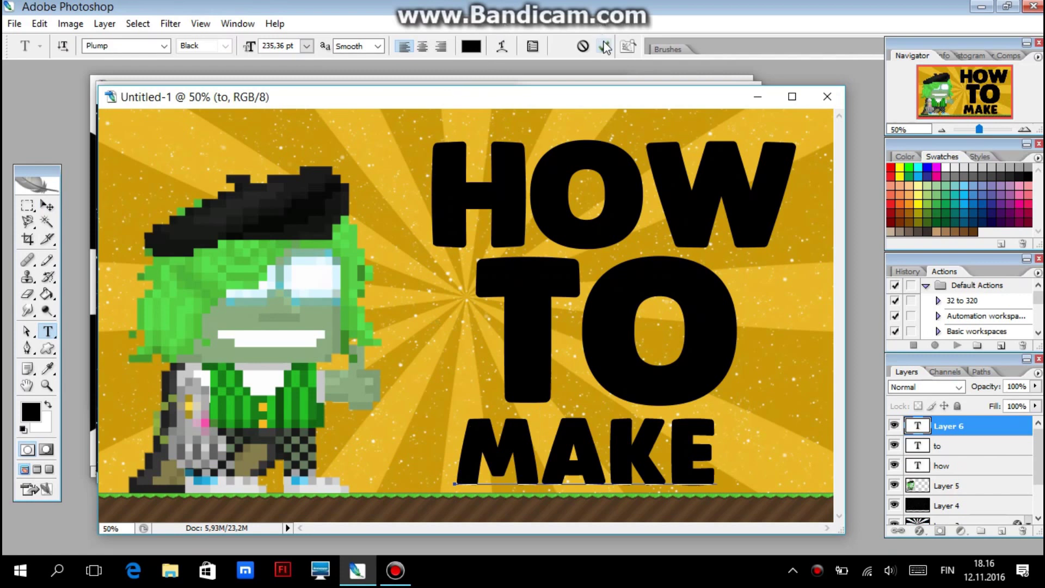
click(605, 47)
click(56, 206)
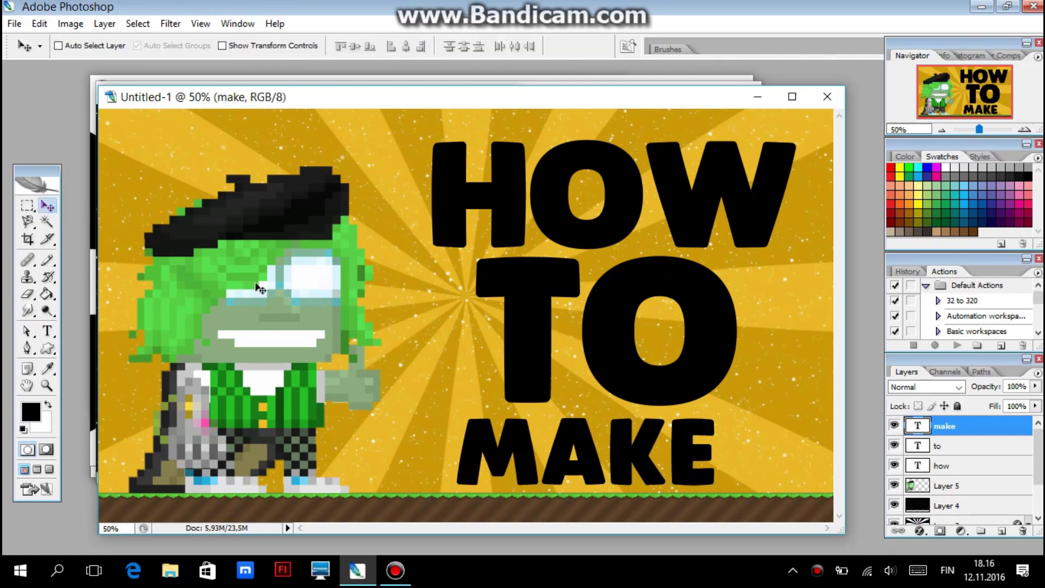
drag(693, 467, 677, 476)
key(ctrl+t)
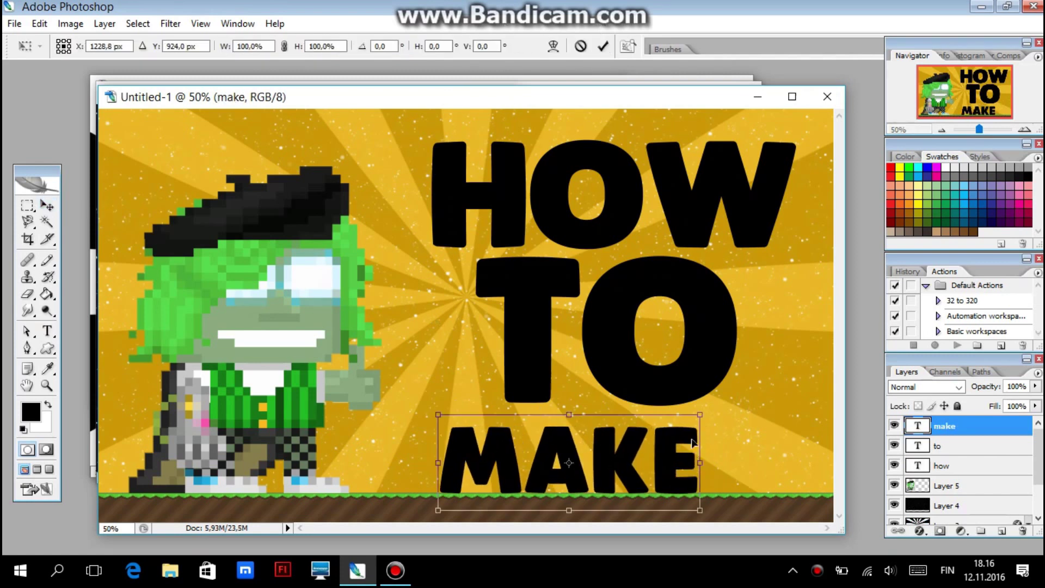
drag(724, 408, 798, 386)
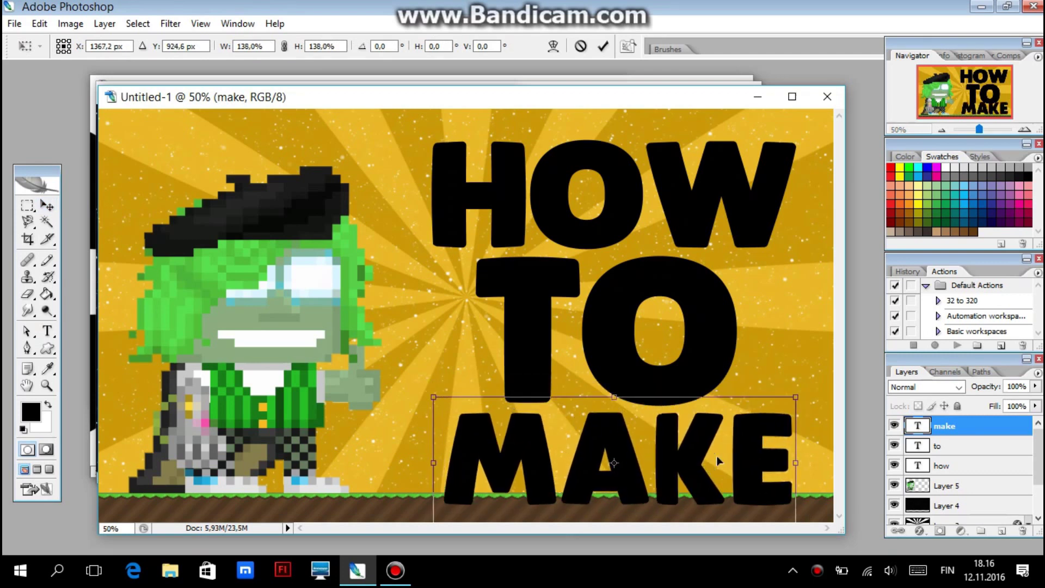
drag(718, 451, 718, 459)
click(606, 46)
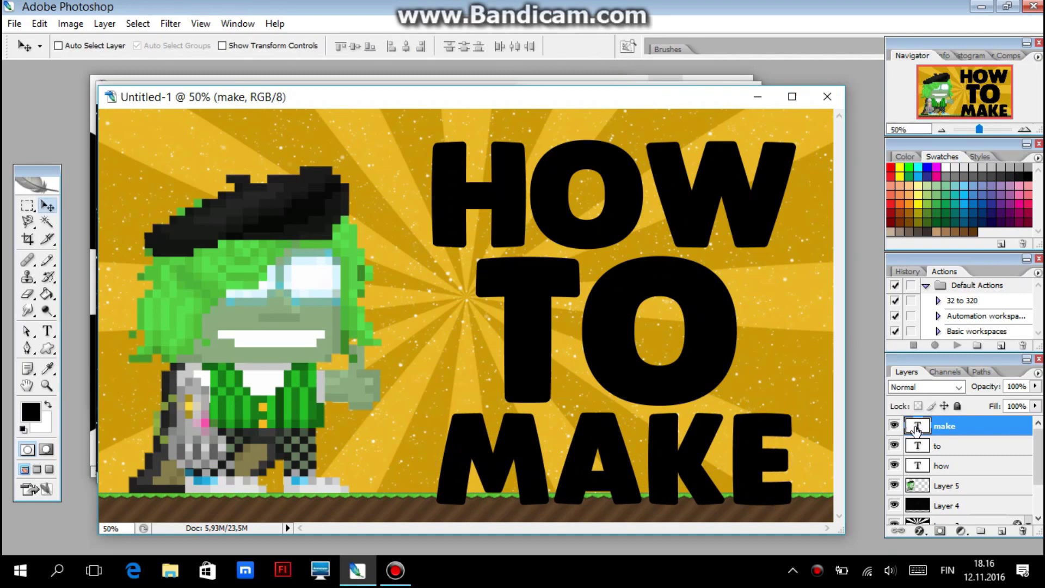
click(914, 460)
Step: Shrink HOW to about 72% and center it above TO
key(ctrl+t)
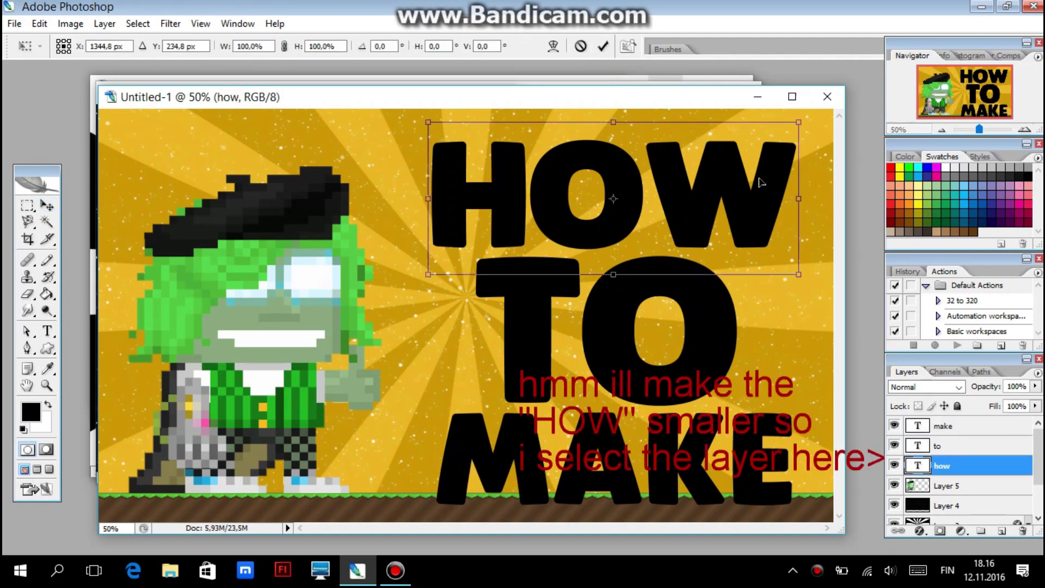
drag(797, 130, 693, 172)
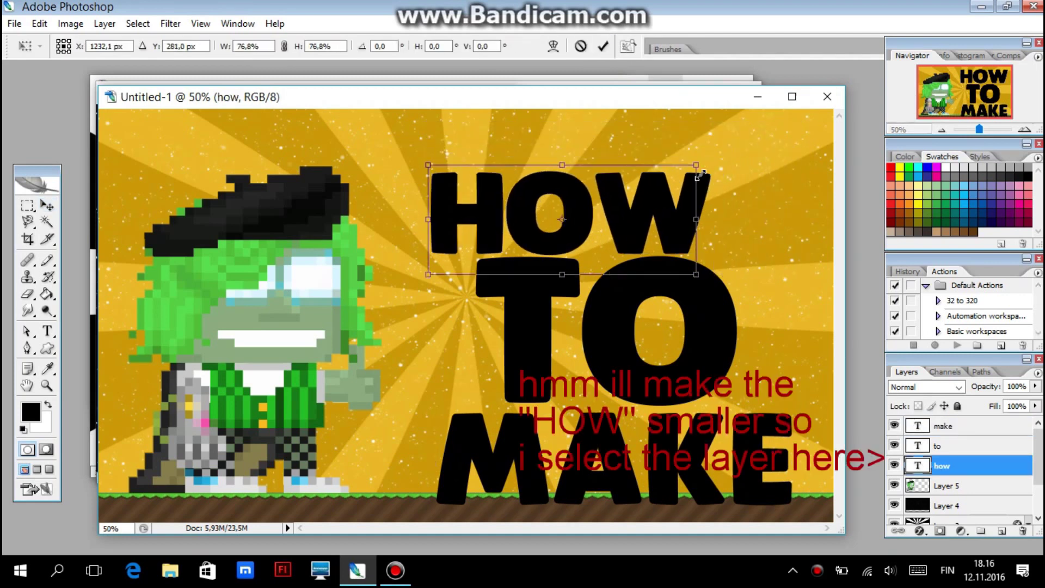
drag(609, 220, 648, 209)
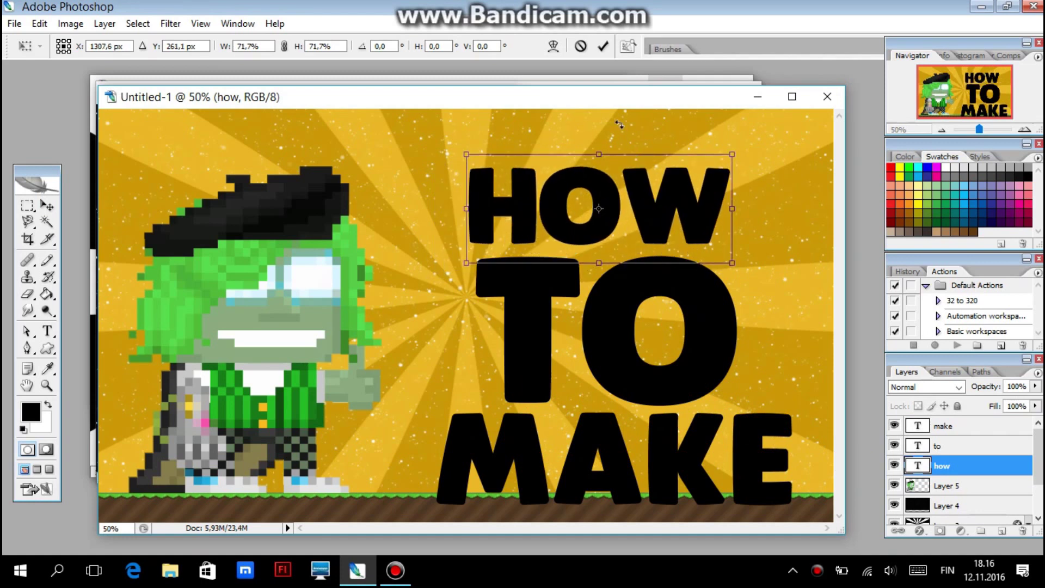
click(603, 47)
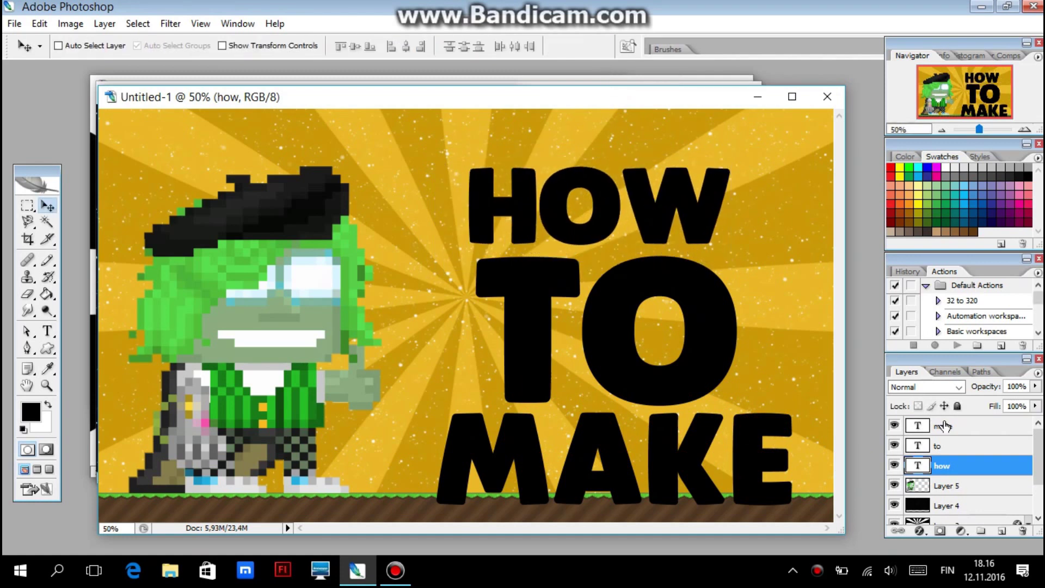
Step: Shrink TO slightly to about 97%
click(936, 447)
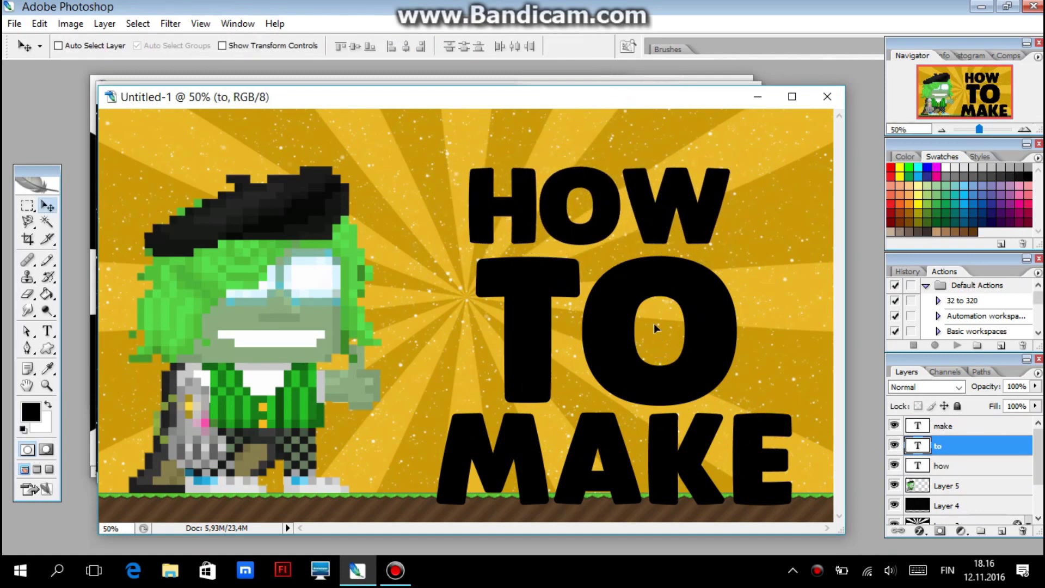
key(ctrl+t)
drag(731, 232, 691, 249)
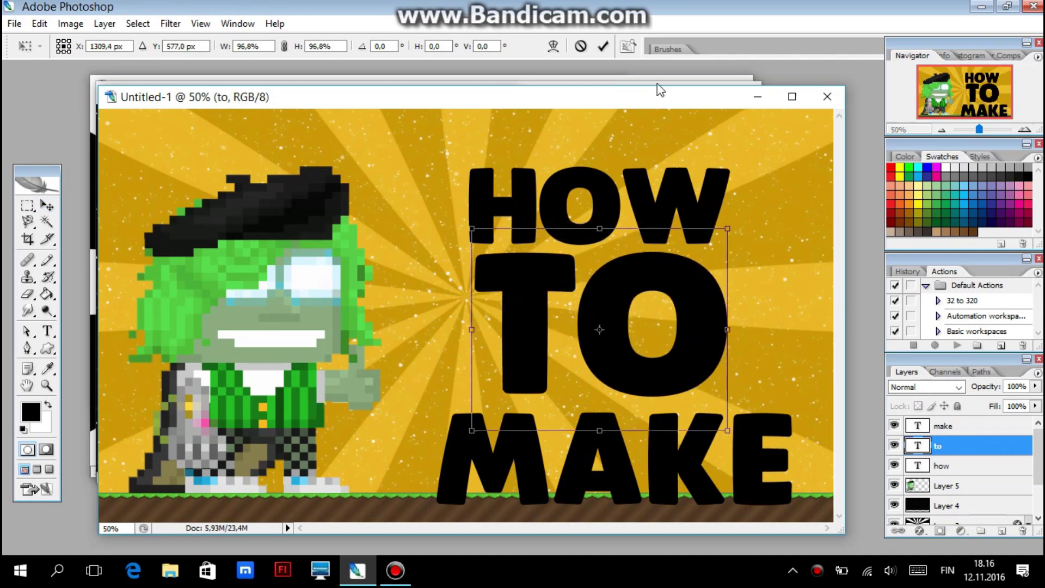
click(603, 47)
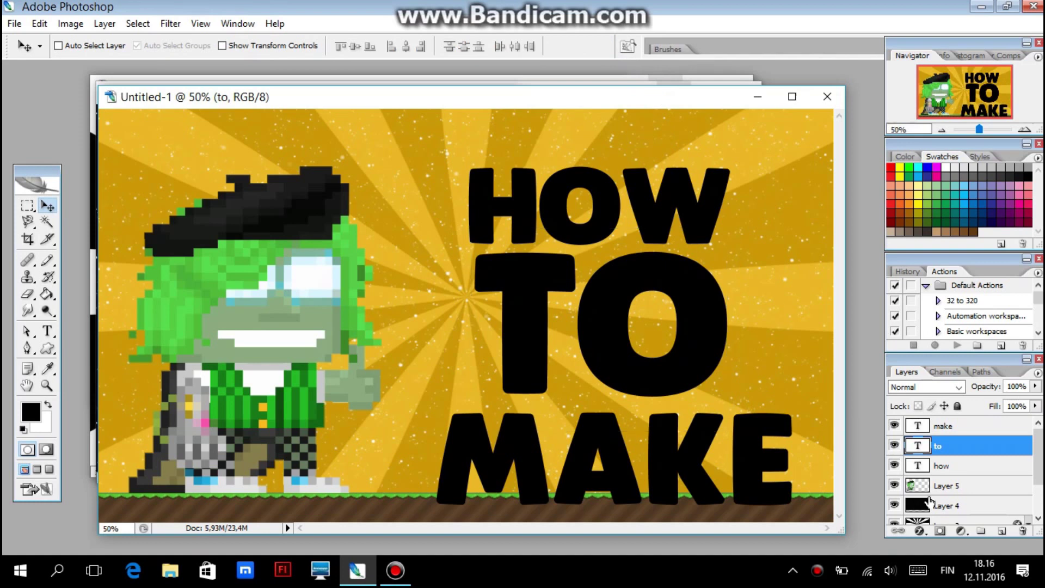
Step: Shrink MAKE to about 73% and move it up right beneath TO
click(950, 467)
click(947, 426)
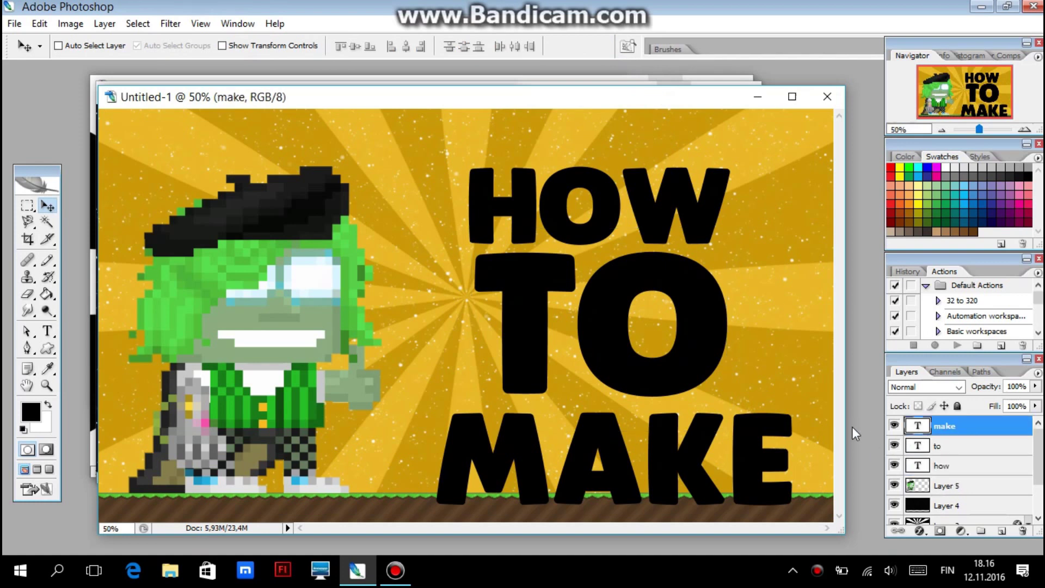
key(ctrl+t)
drag(796, 394, 700, 431)
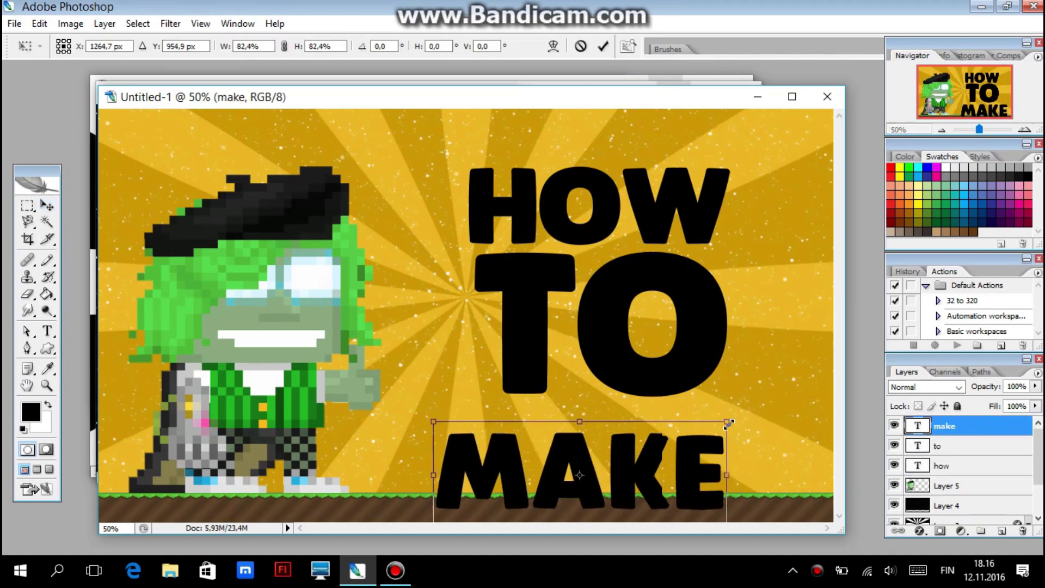
drag(663, 466, 694, 422)
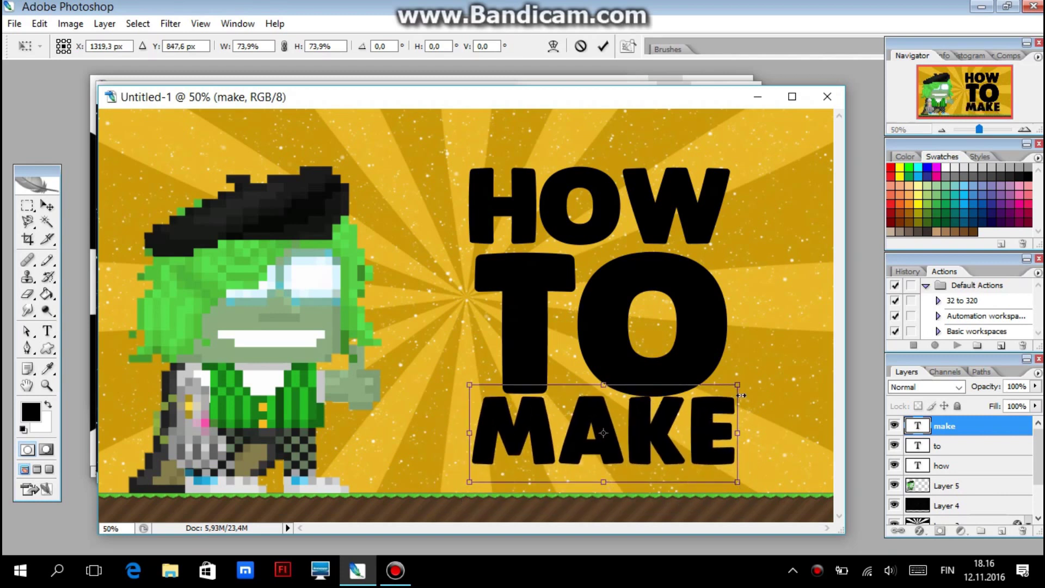
drag(742, 390, 714, 420)
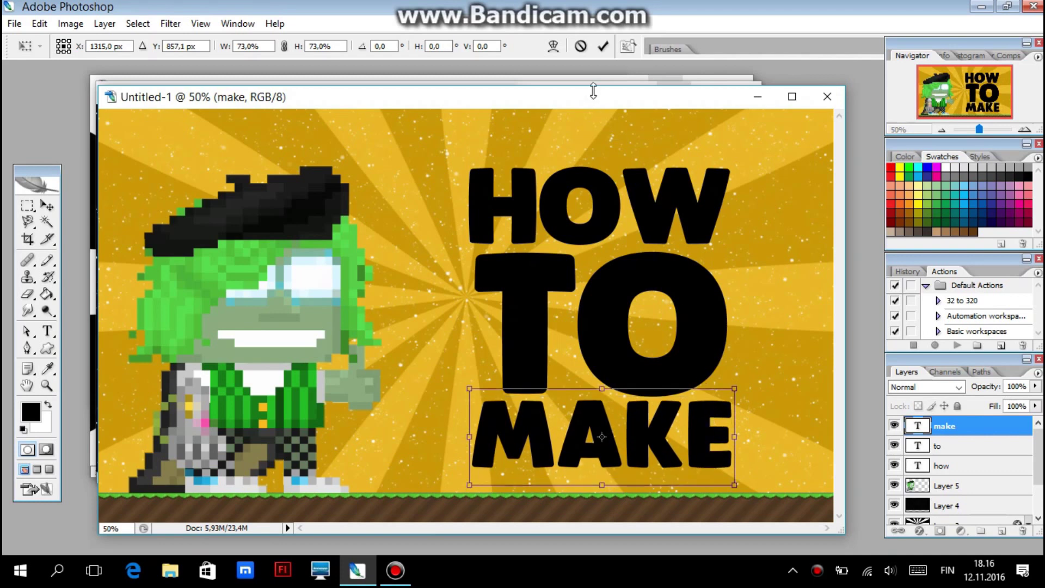
click(603, 47)
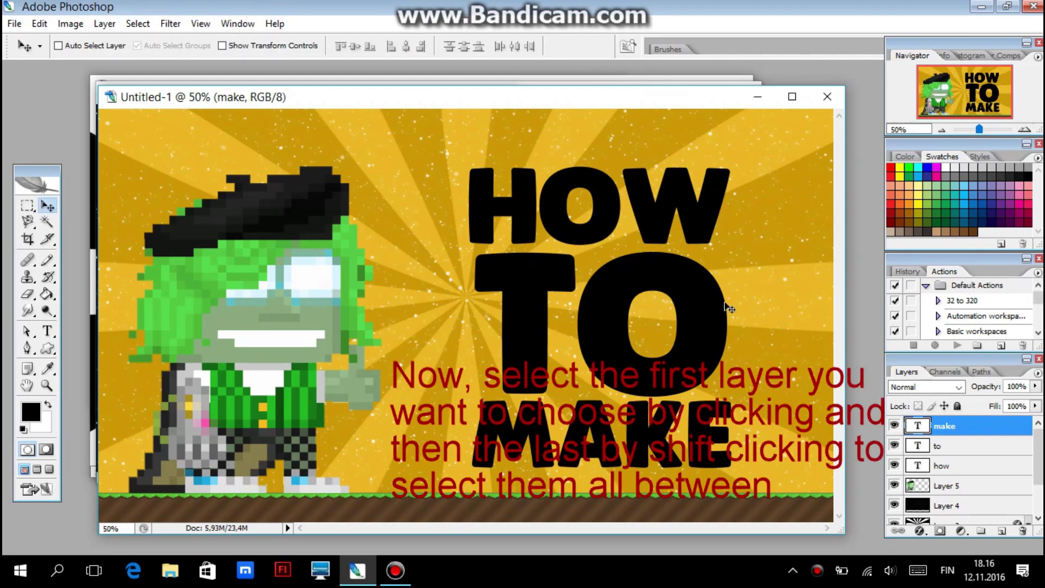
Step: Group the HOW, TO and MAKE text layers into Group 1
shift+click(976, 469)
click(957, 429)
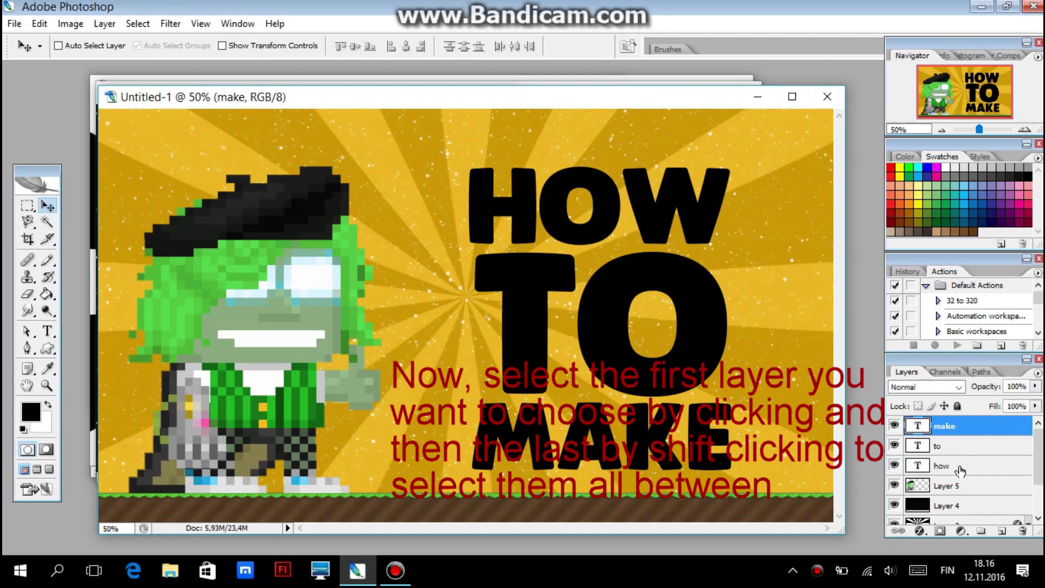
shift+click(962, 464)
key(ctrl+g)
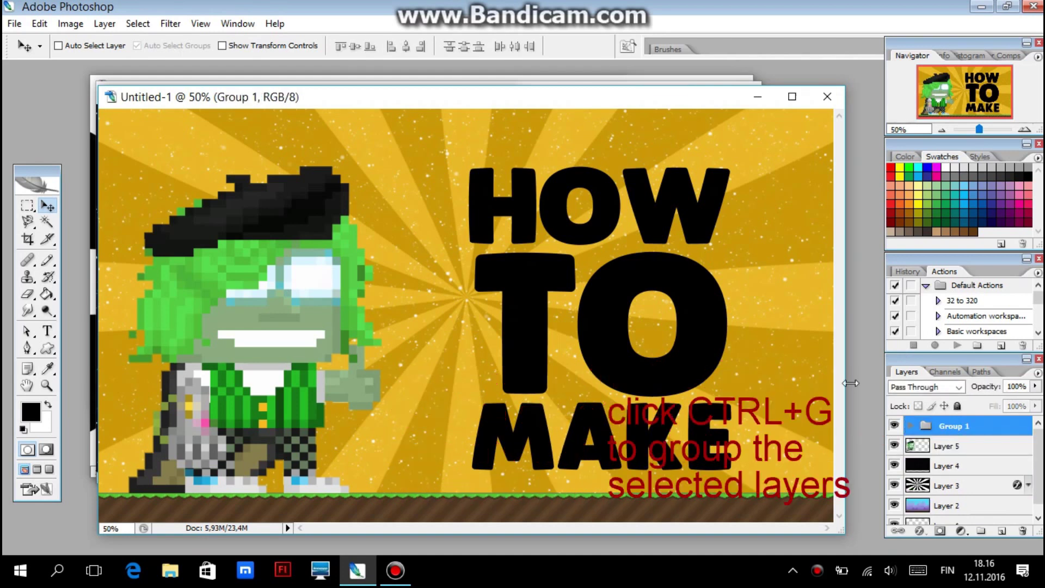
Step: Enlarge the title group to about 116% and shift it about 30 px right
key(ctrl+t)
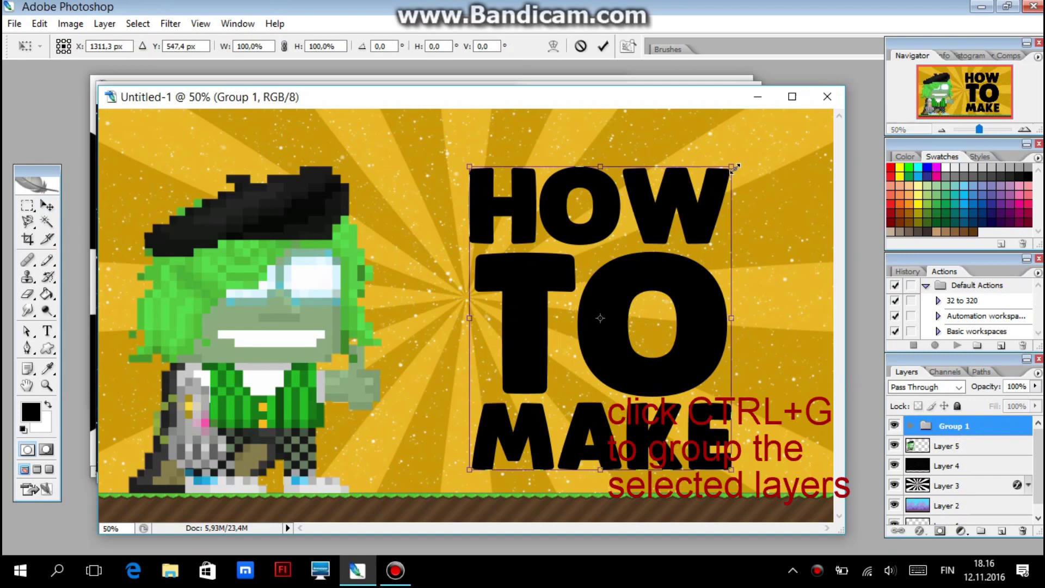
drag(739, 164, 806, 145)
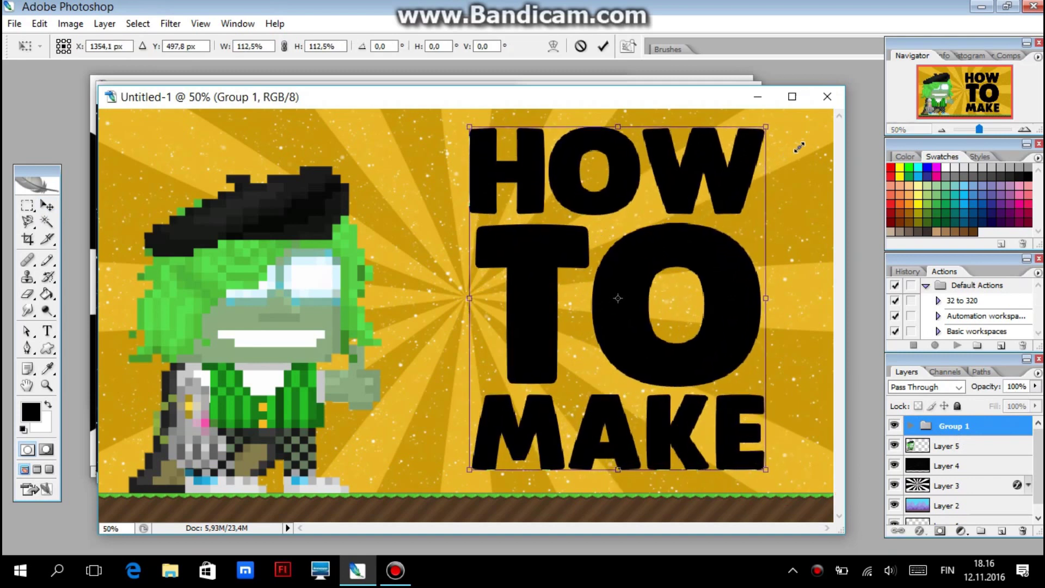
mouse_move(711, 200)
mouse_down()
mouse_move(727, 209)
mouse_move(708, 214)
mouse_move(717, 218)
mouse_move(743, 210)
mouse_up()
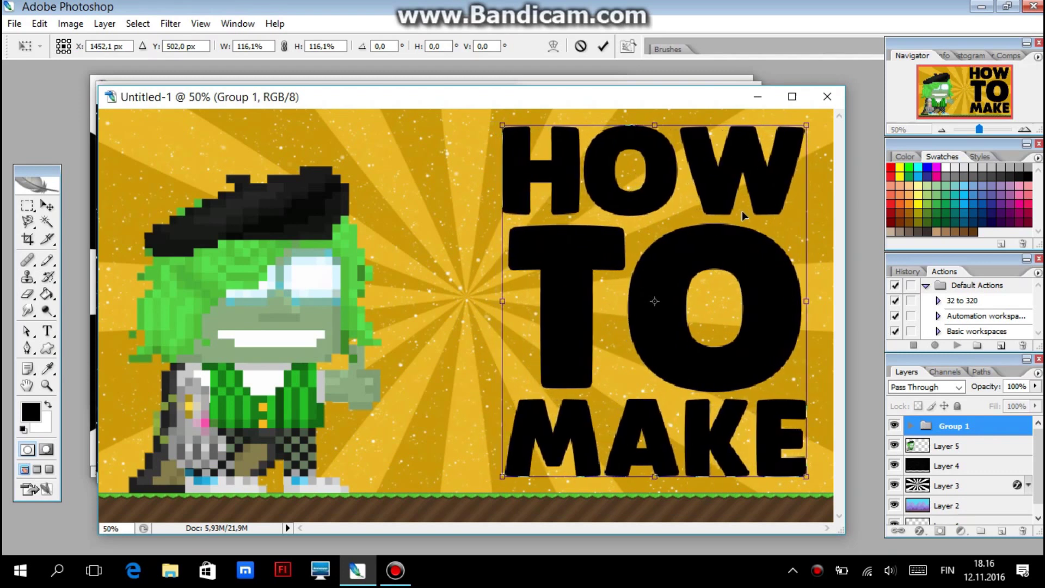
click(606, 49)
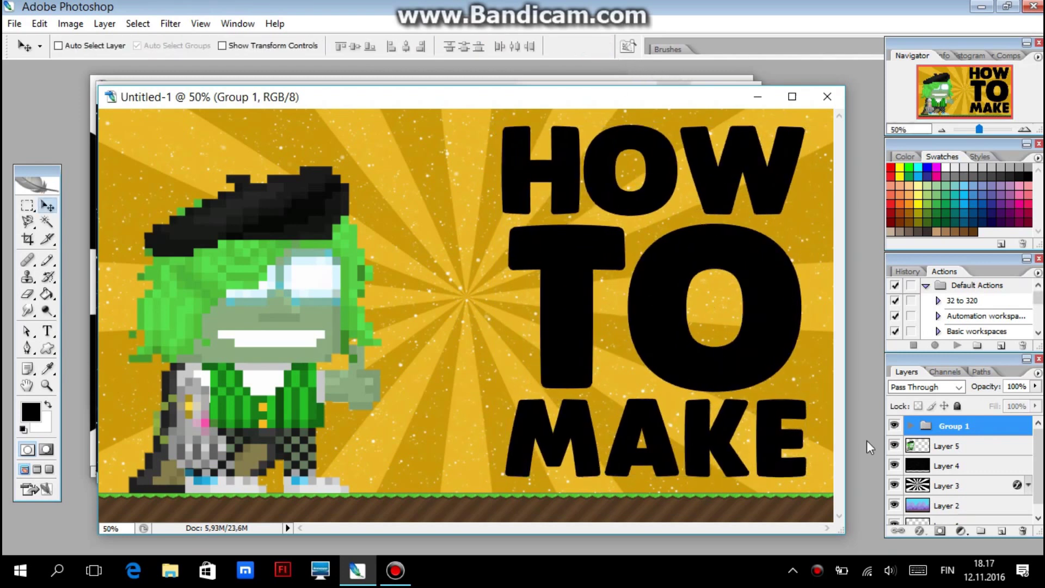
Step: Enlarge the character layer to about 116%
click(948, 447)
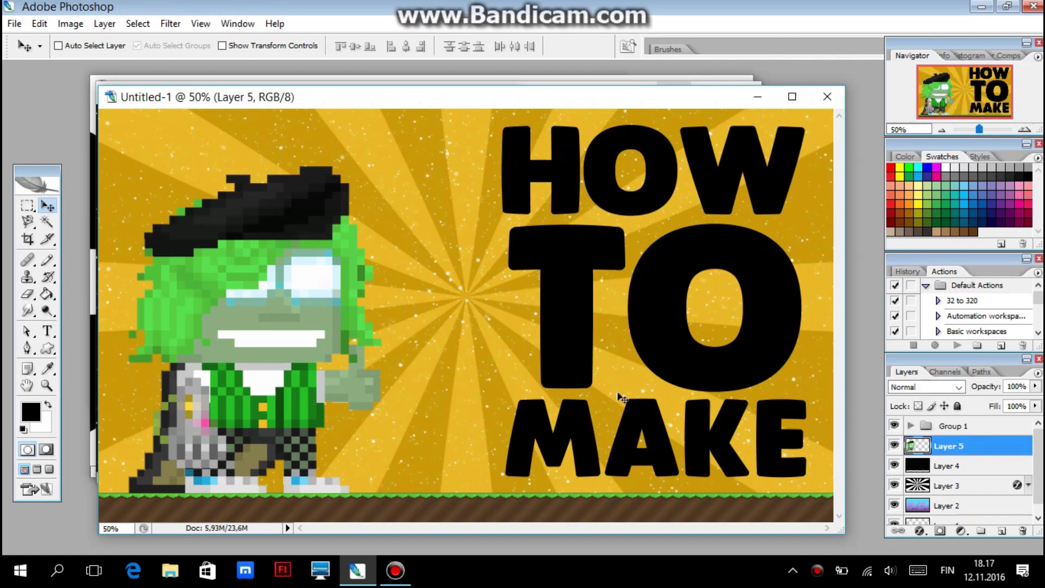
key(ctrl+t)
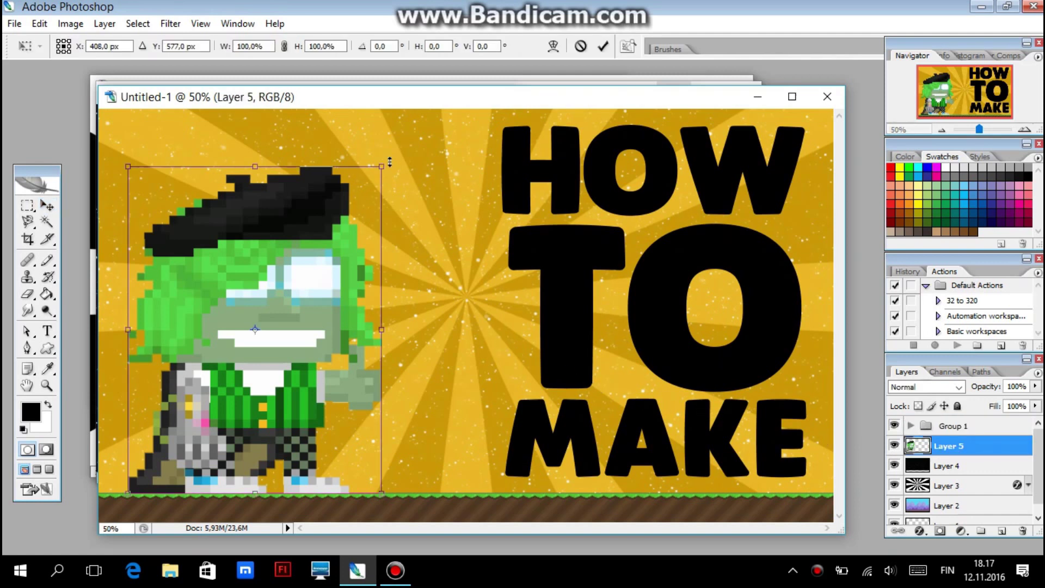
drag(390, 162, 390, 167)
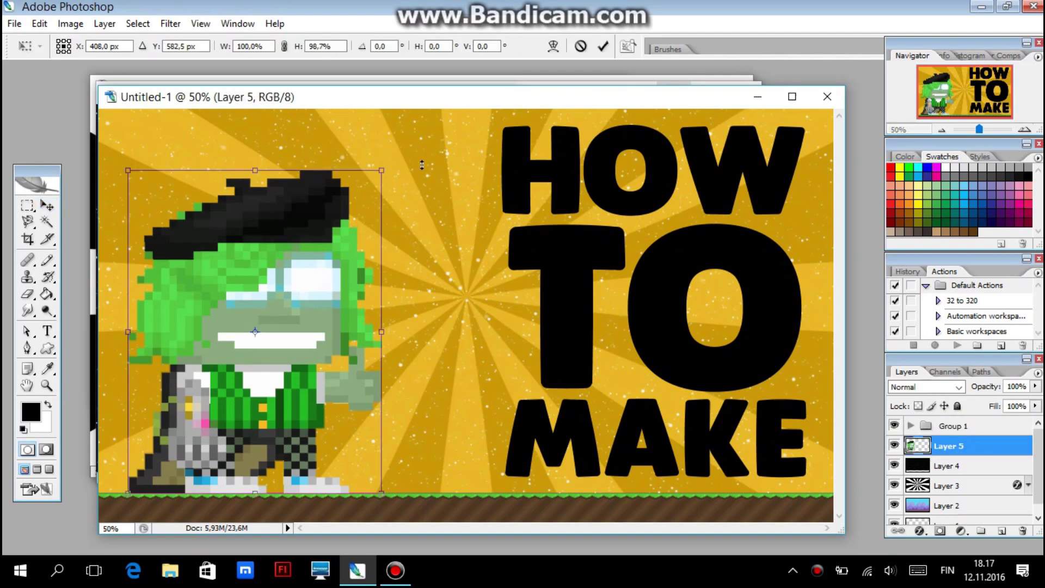
click(581, 47)
key(ctrl+t)
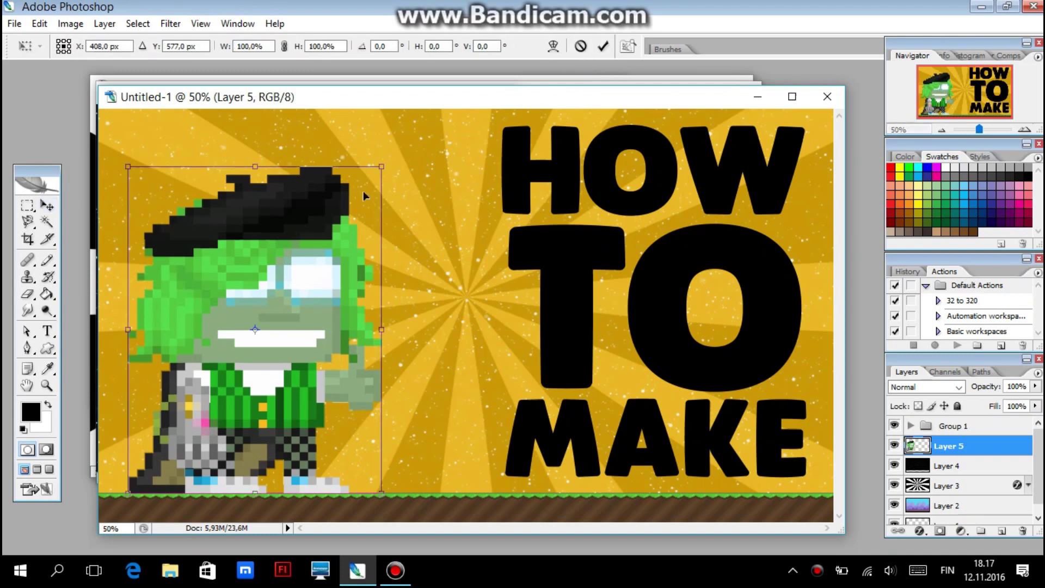
drag(391, 161, 478, 151)
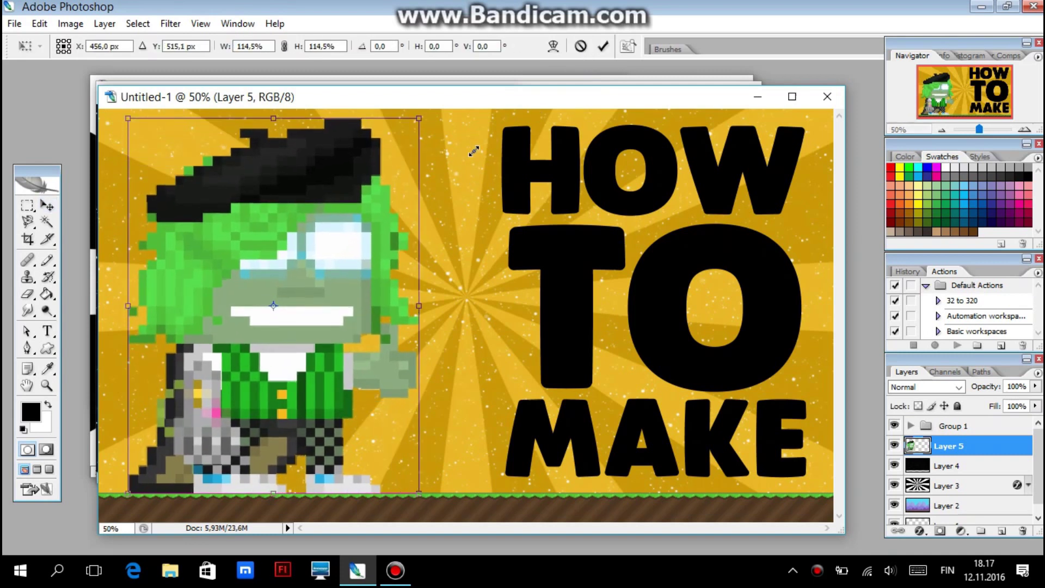
click(603, 47)
drag(312, 359, 306, 357)
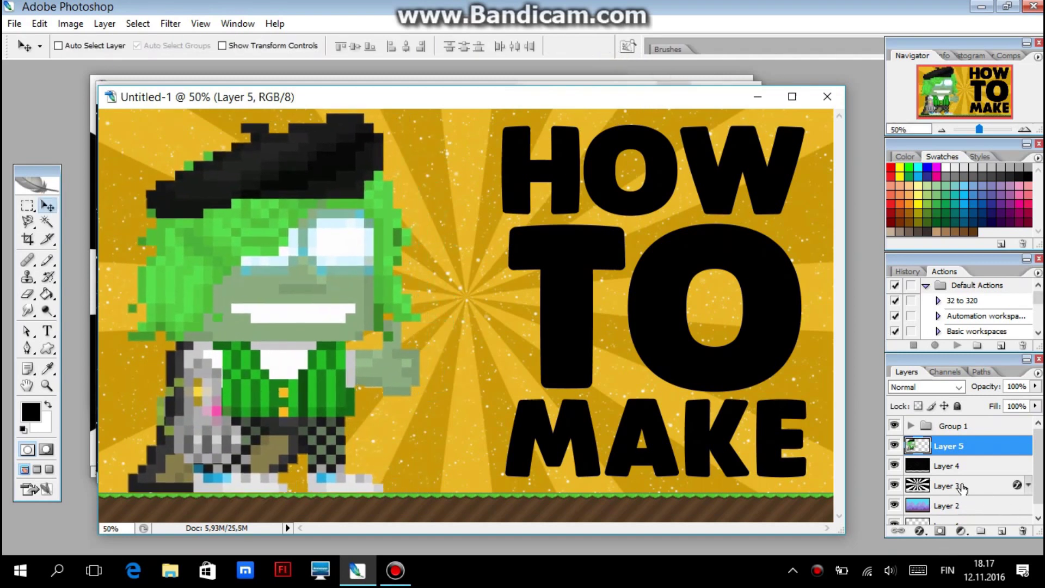
Step: Move the HOW TO MAKE title about 85 px left and reposition the red background window
click(948, 433)
key(ctrl+t)
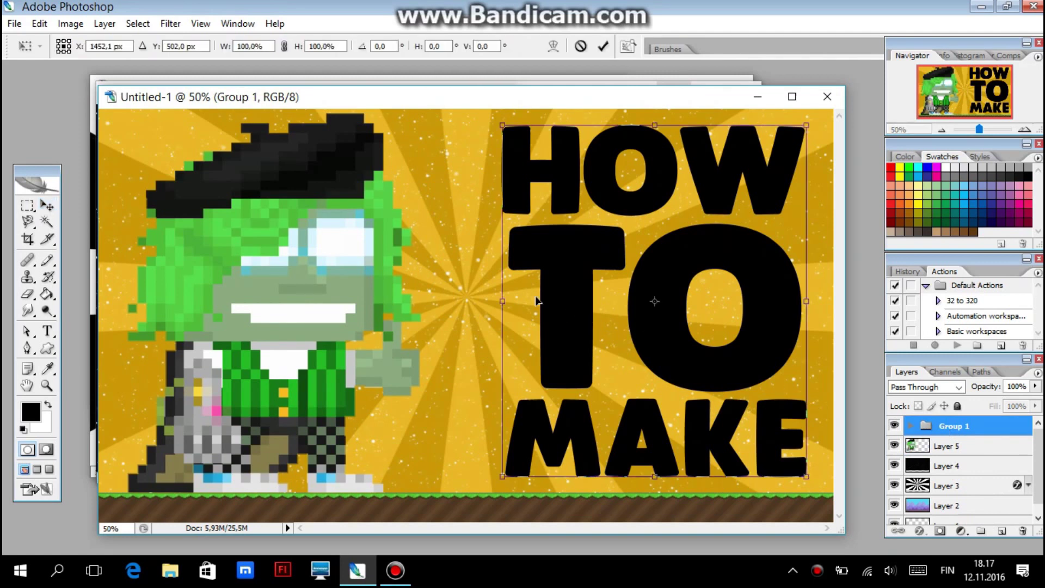
mouse_move(504, 300)
mouse_down()
mouse_move(421, 302)
mouse_move(462, 308)
mouse_up()
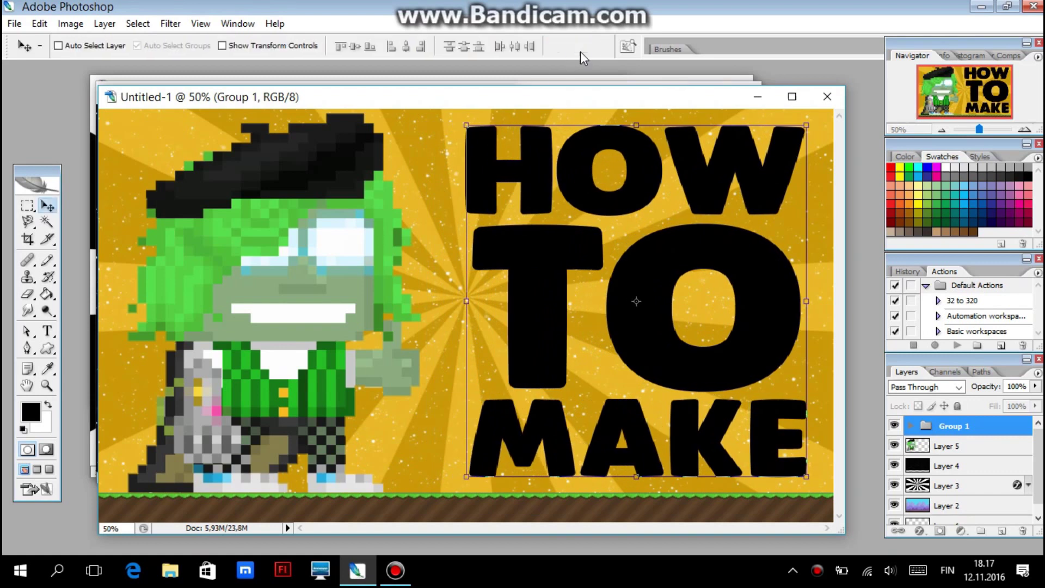
click(580, 49)
drag(710, 329, 677, 339)
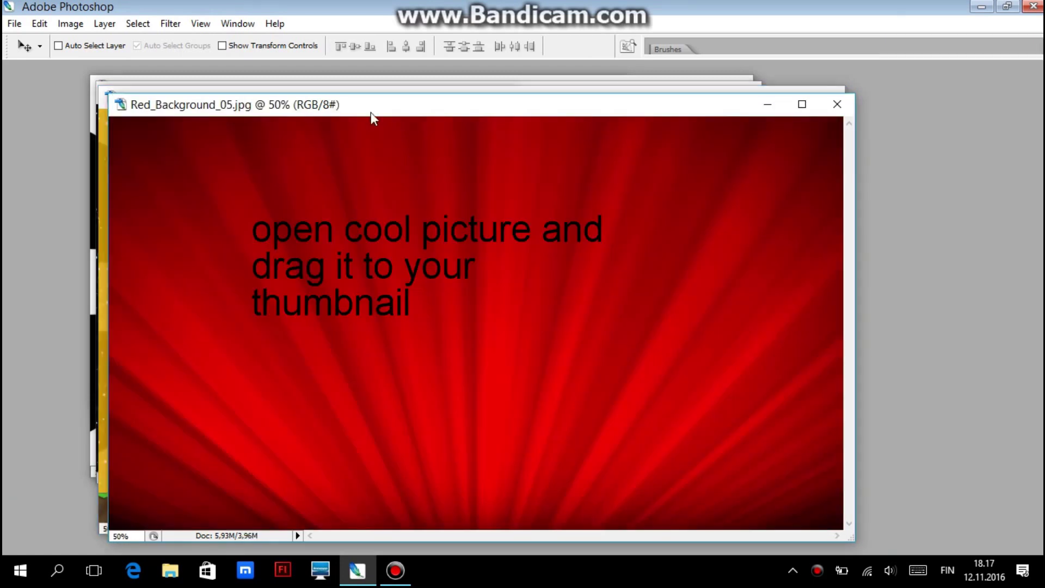
mouse_move(370, 112)
mouse_down()
mouse_move(551, 200)
mouse_move(580, 156)
mouse_move(614, 346)
mouse_up()
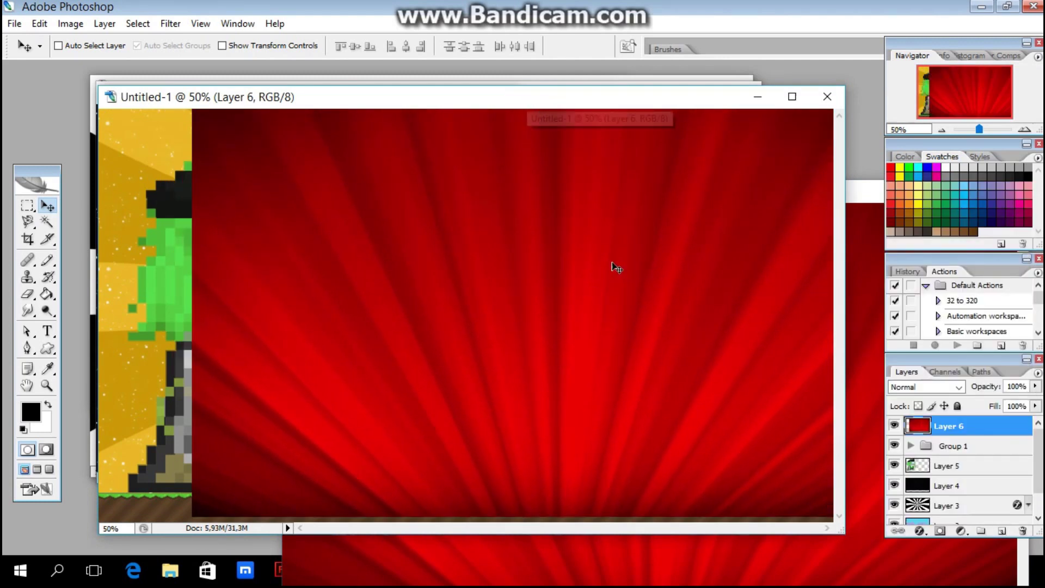
Step: Shift the red background layer slightly left and merge the title group into one layer
drag(622, 264, 607, 268)
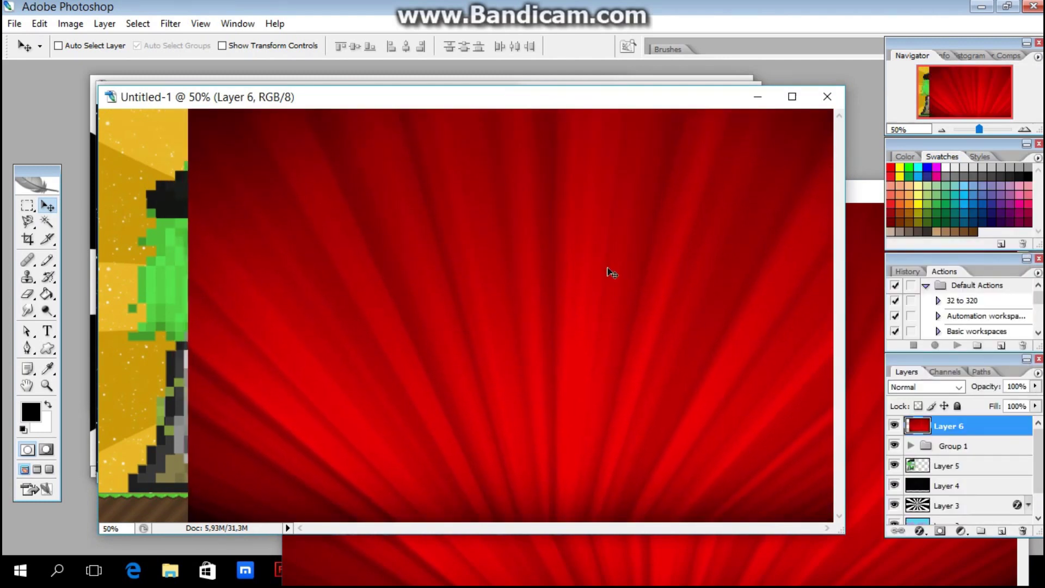
right_click(962, 433)
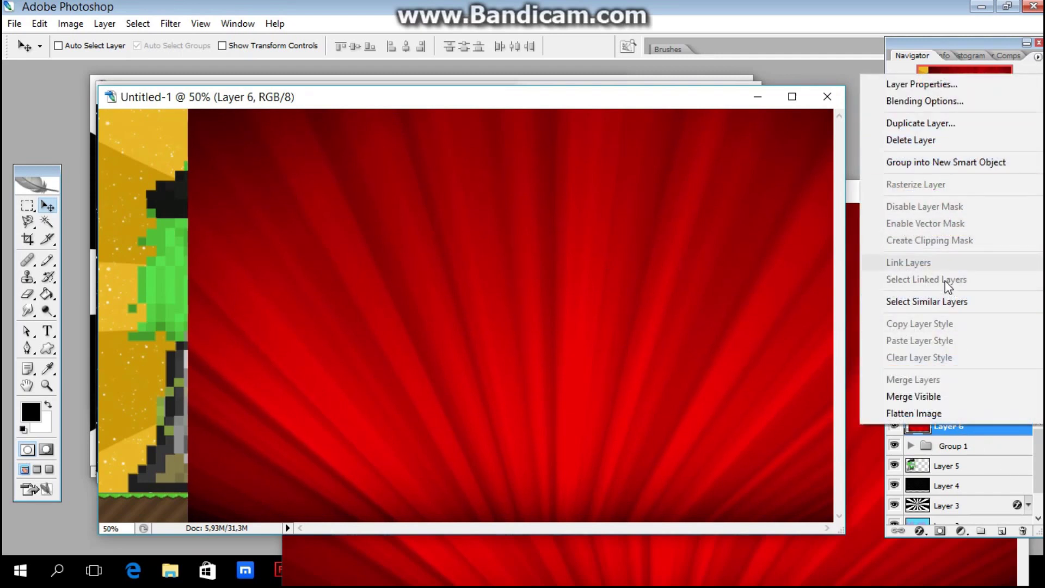
click(950, 446)
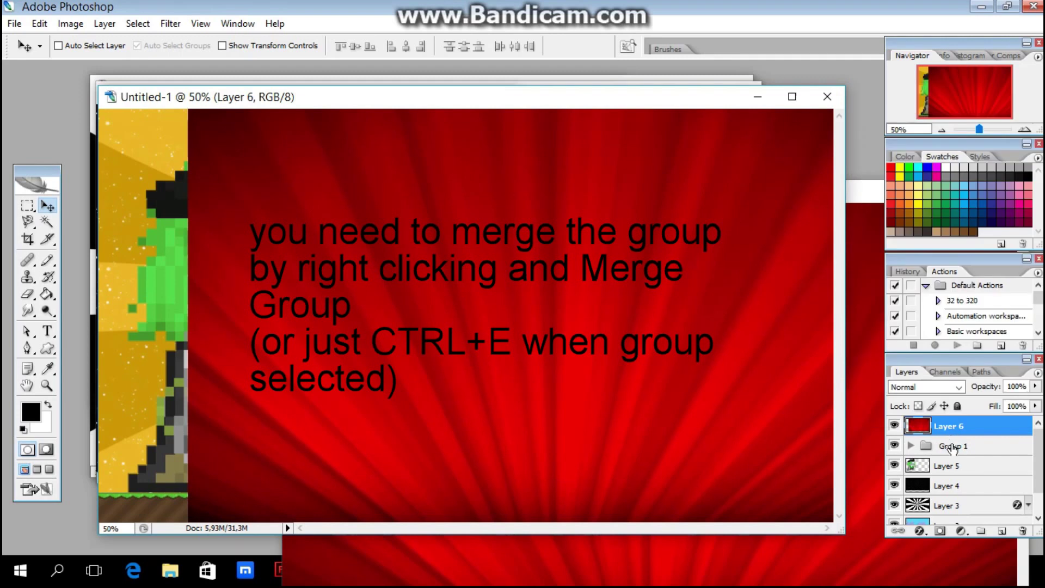
right_click(980, 455)
click(965, 436)
Step: Clip the red background layer to the title letters and reposition the texture
click(948, 426)
right_click(948, 426)
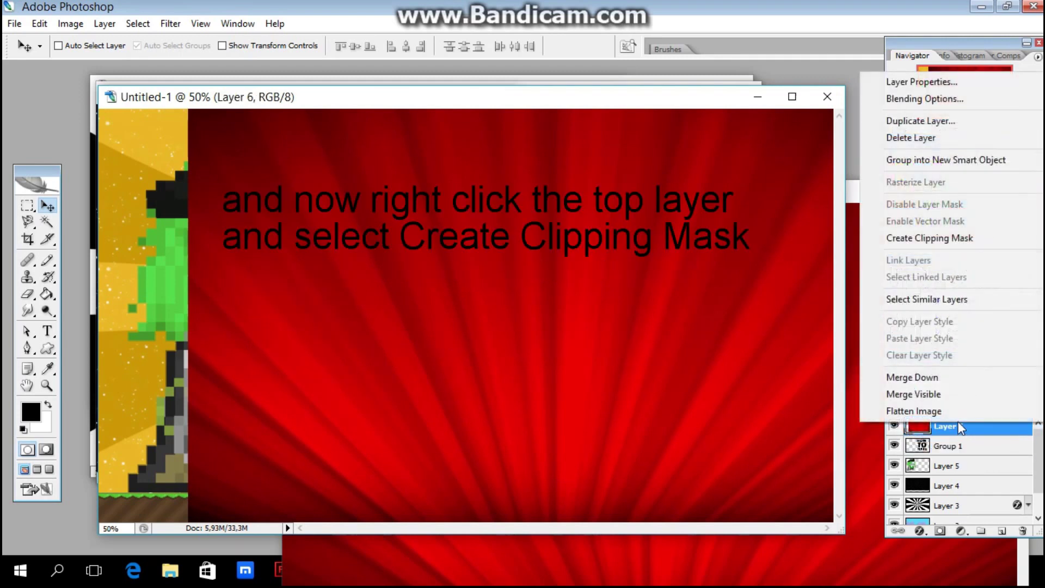
click(932, 241)
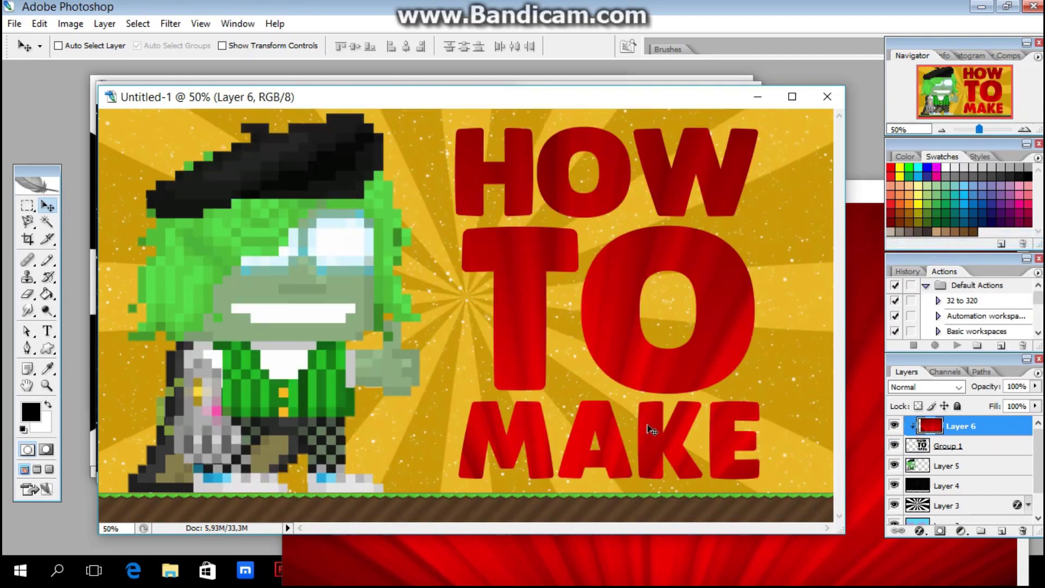
drag(641, 392, 625, 370)
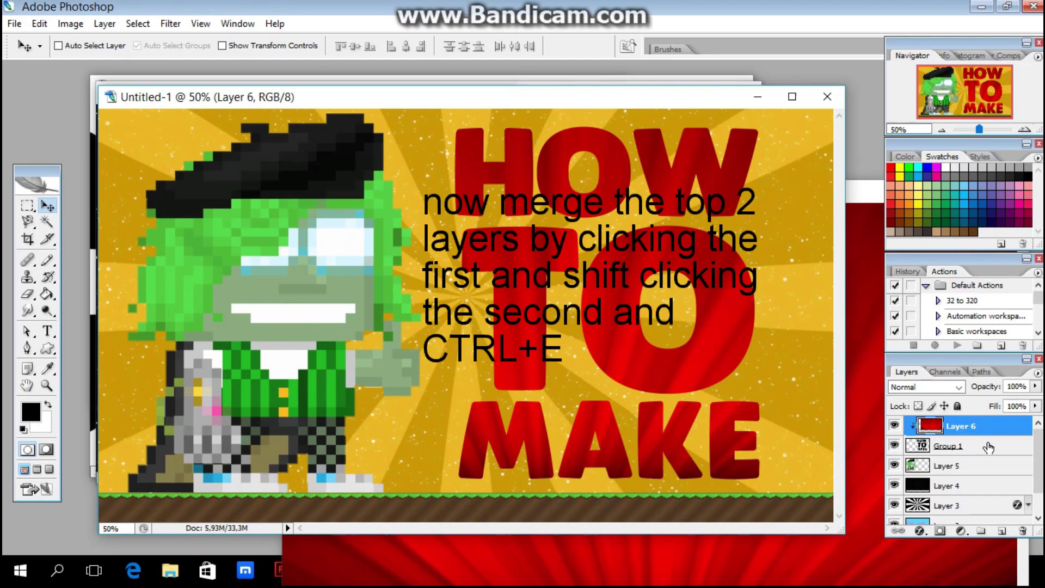
Step: Merge the red texture into the title layer and add a Stroke layer style
shift+click(986, 447)
key(ctrl+e)
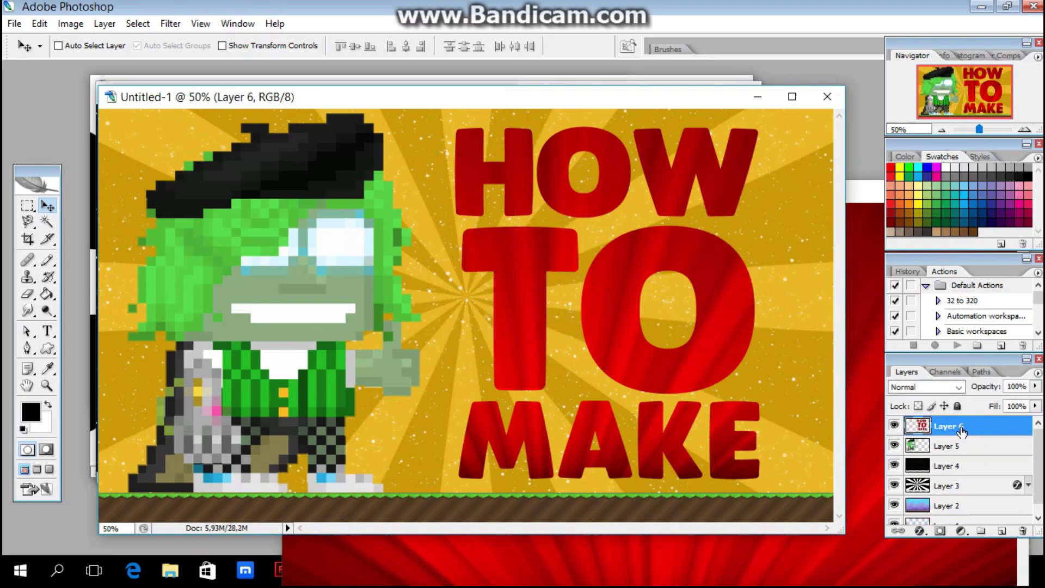
right_click(962, 432)
click(913, 106)
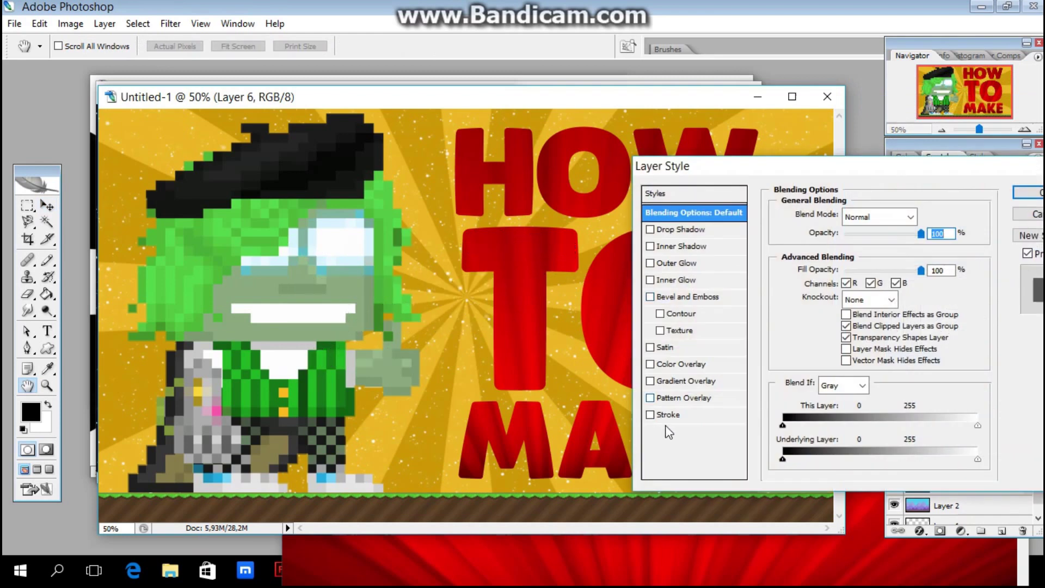
click(667, 415)
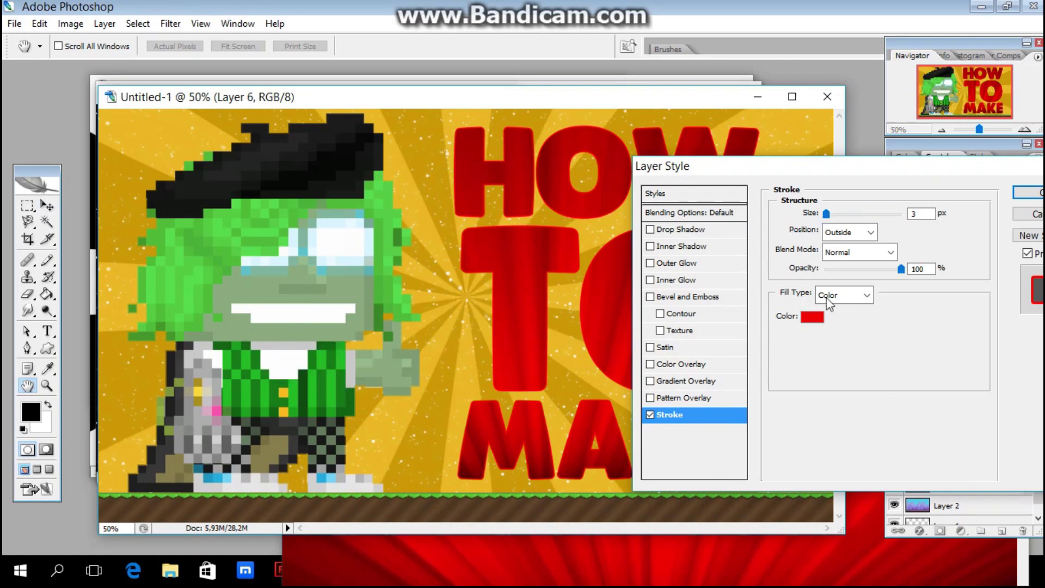
Step: Set the stroke colour to dark red ab0000, thicken it slightly, and make its fill Gradient
click(812, 317)
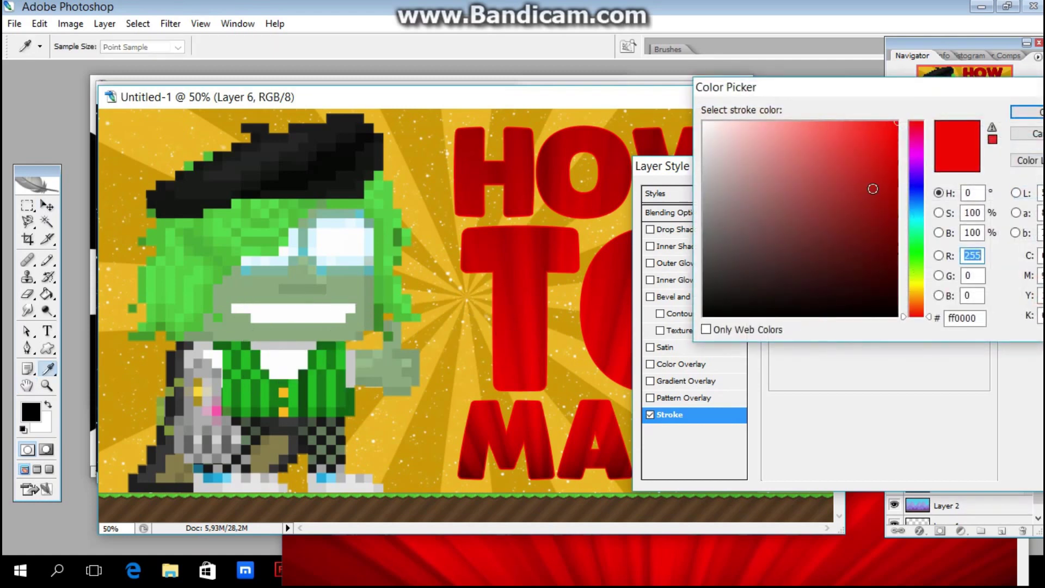
click(897, 185)
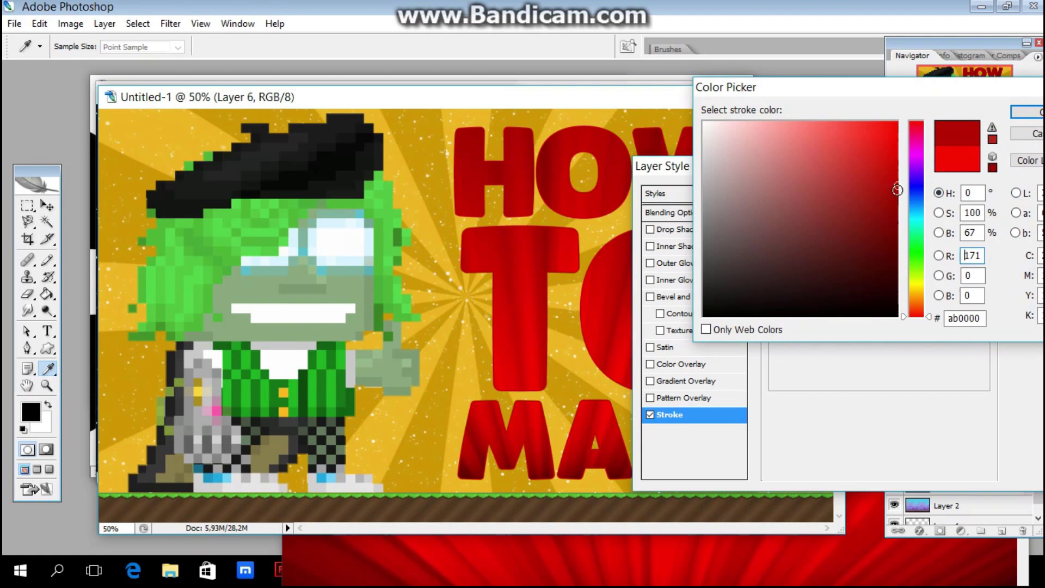
click(1026, 117)
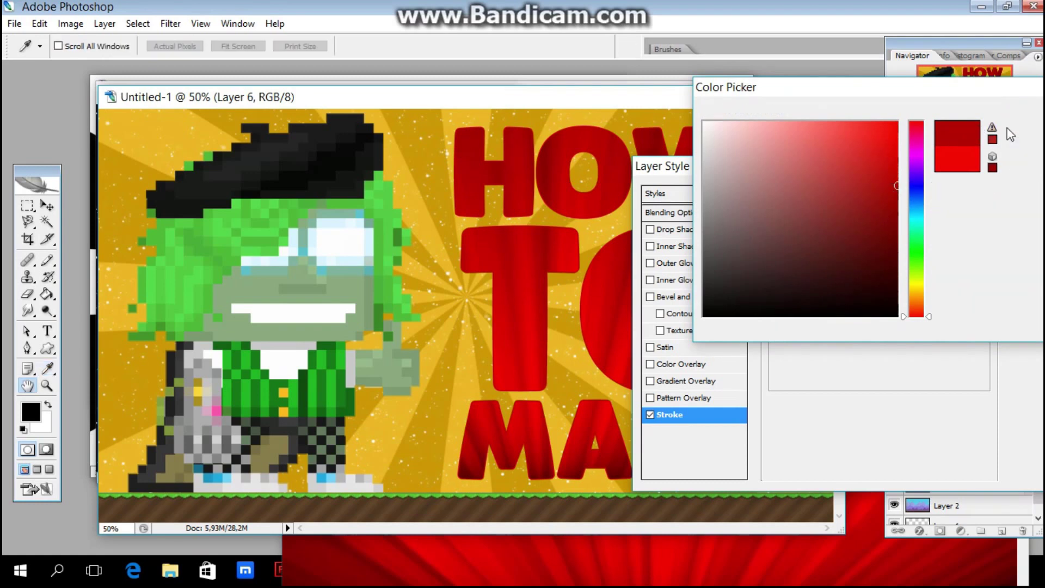
drag(831, 214, 827, 214)
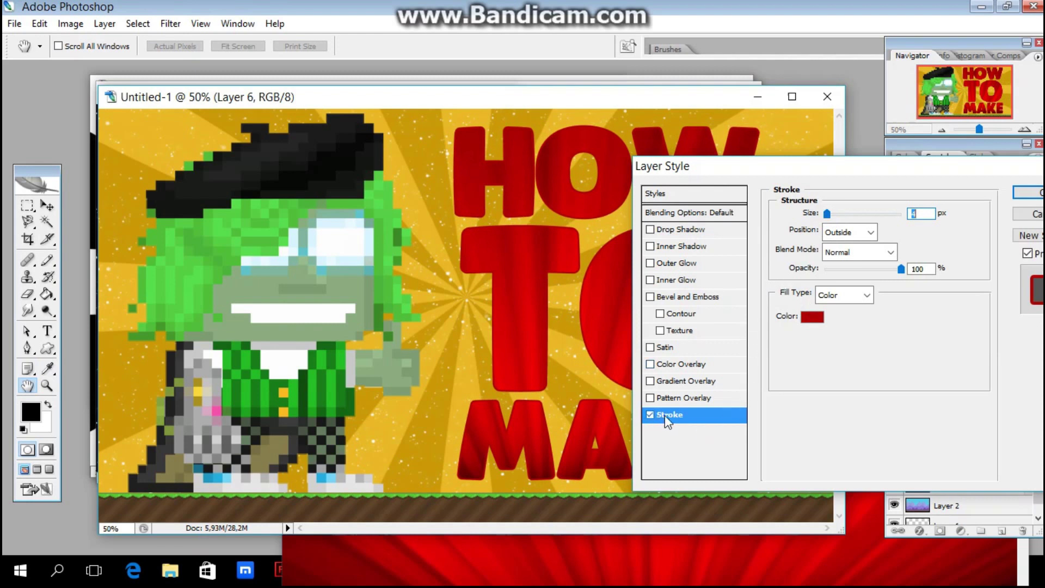
click(839, 295)
click(840, 322)
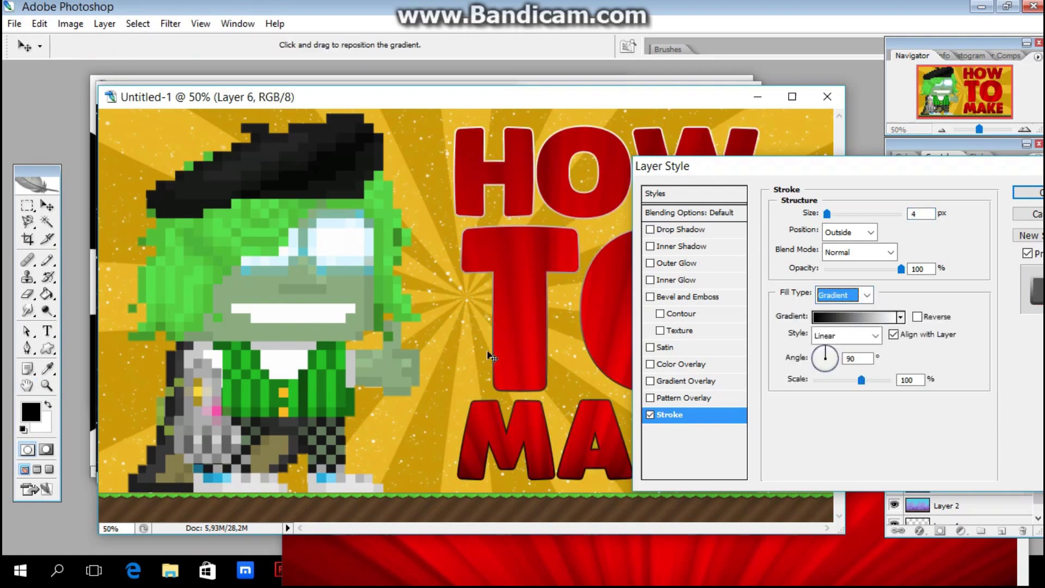
Step: Change the stroke gradient's black starting stop to pure red
click(828, 319)
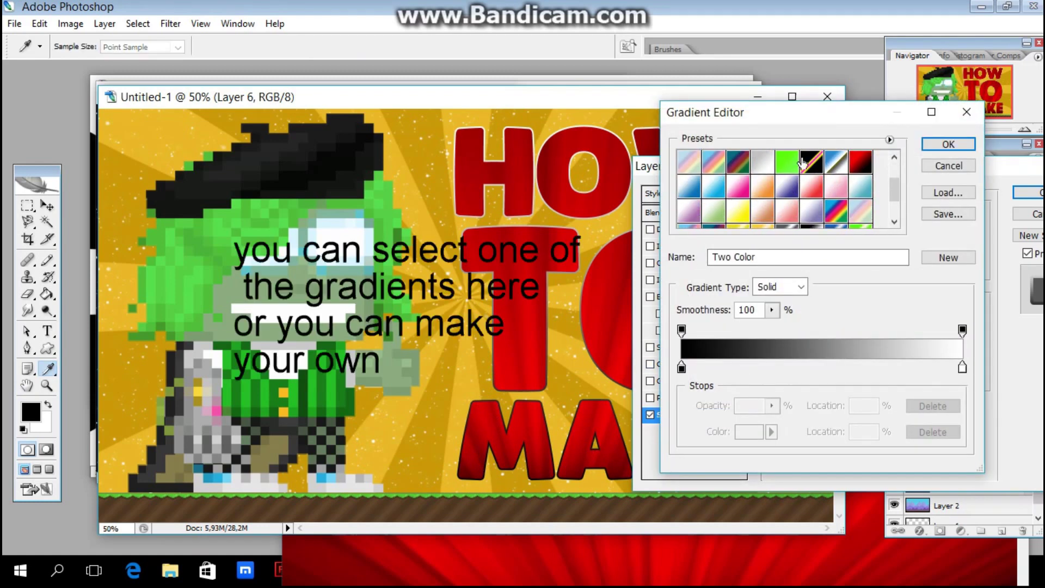
scroll(805, 213, up, 1)
scroll(806, 212, up, 1)
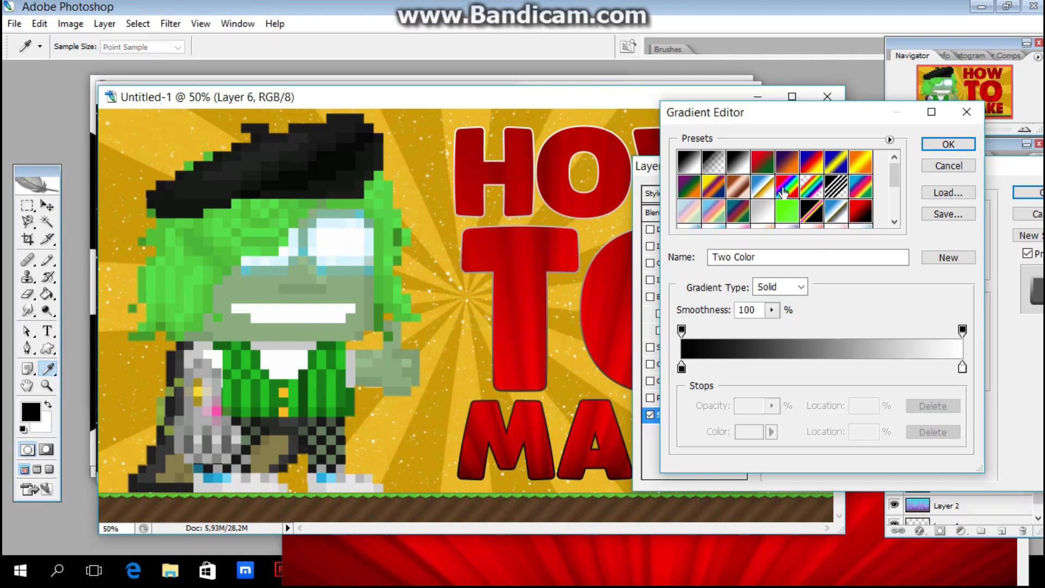
scroll(801, 204, down, 1)
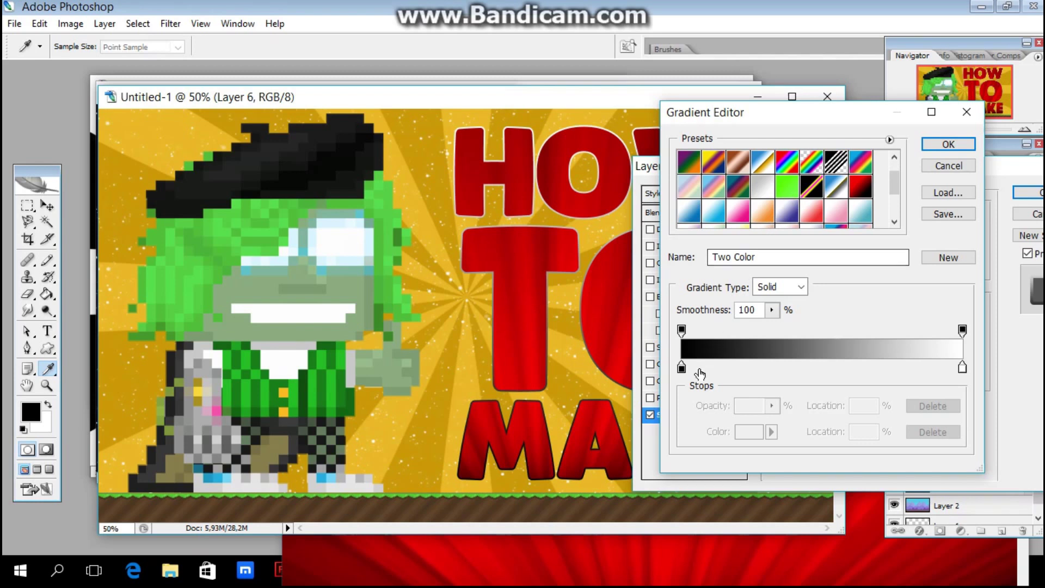
click(682, 368)
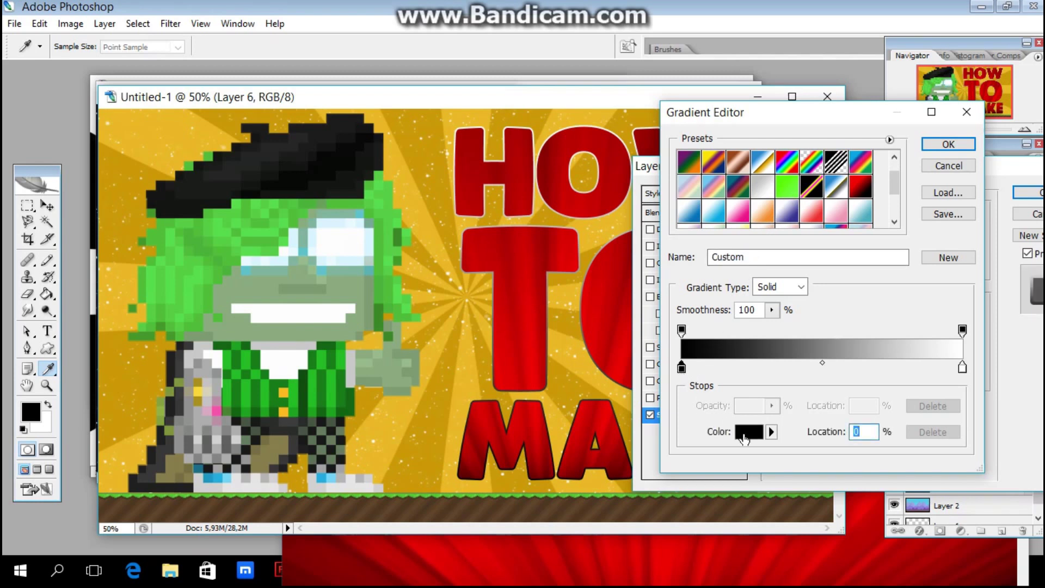
click(744, 433)
drag(859, 229, 958, 94)
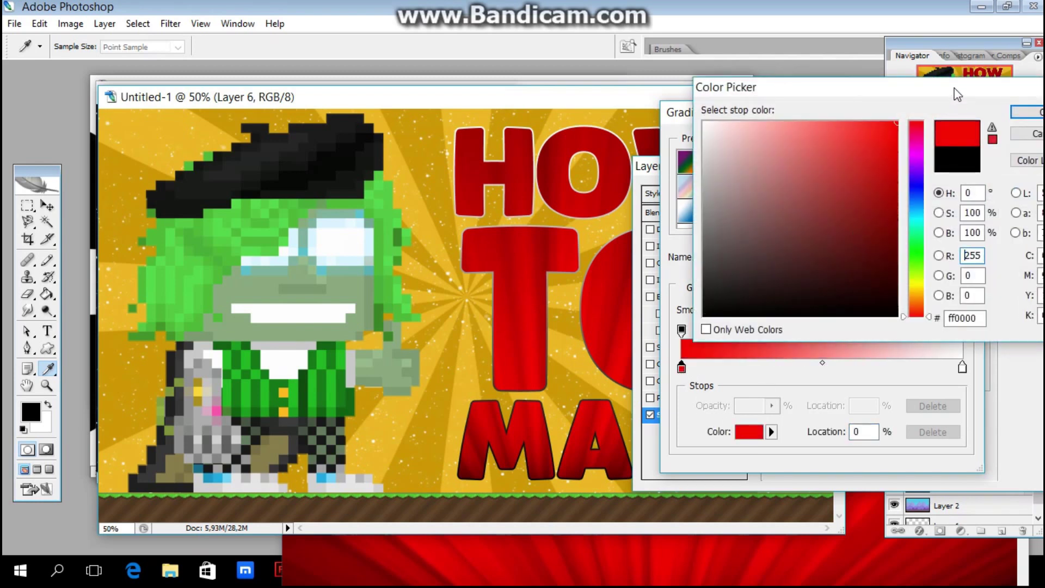
click(1028, 112)
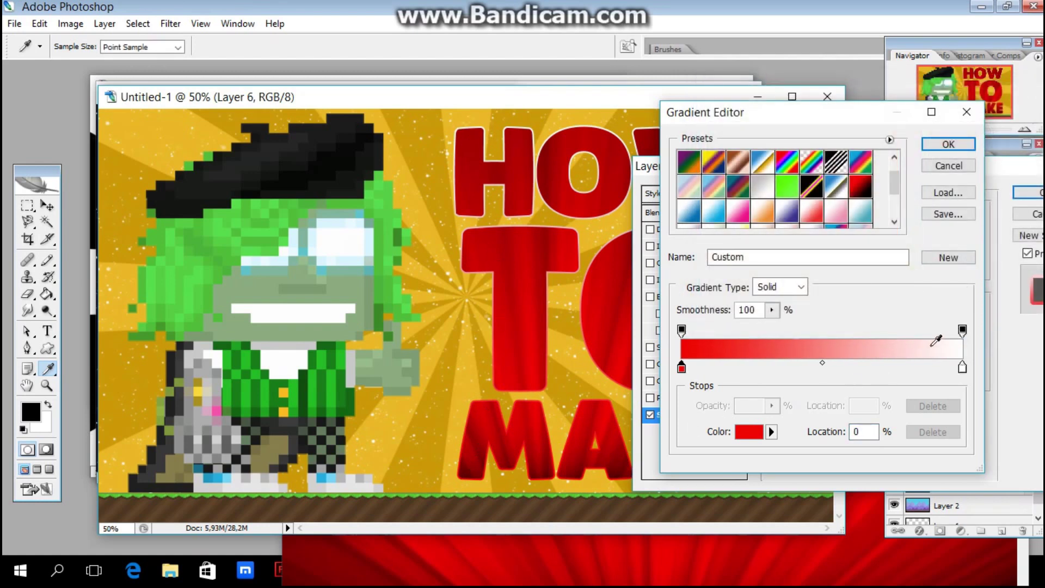
Step: Try black, white, red and dark blue for the gradient's end stop, then discard the change
click(962, 367)
click(750, 432)
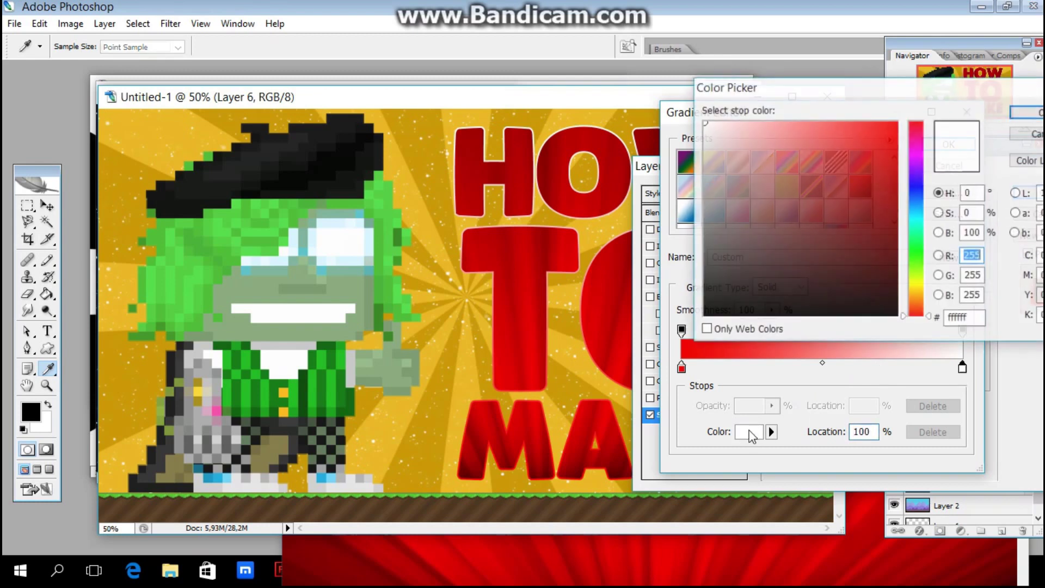
drag(860, 227, 899, 317)
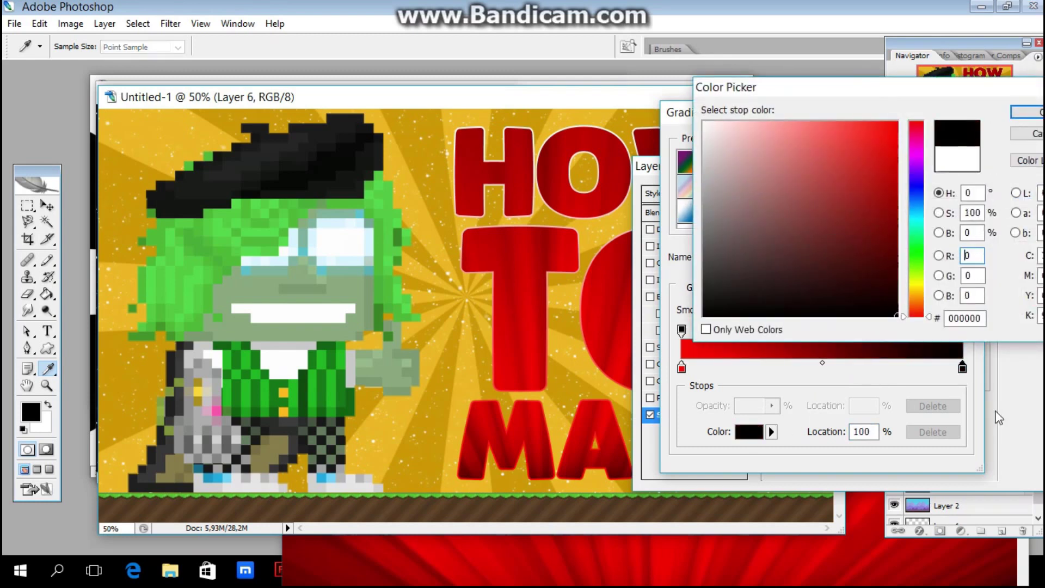
drag(813, 240, 684, 103)
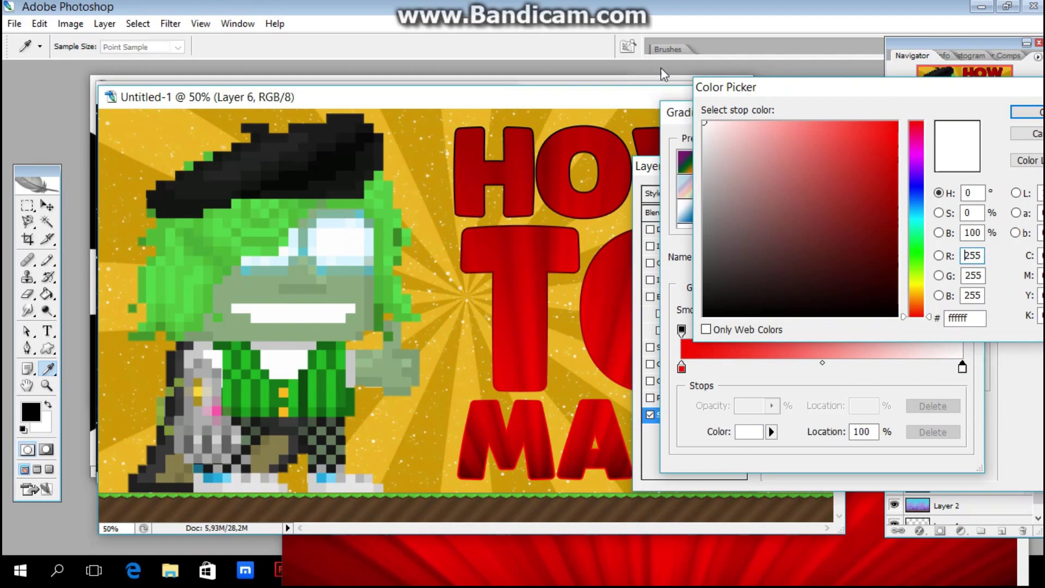
drag(790, 163, 897, 122)
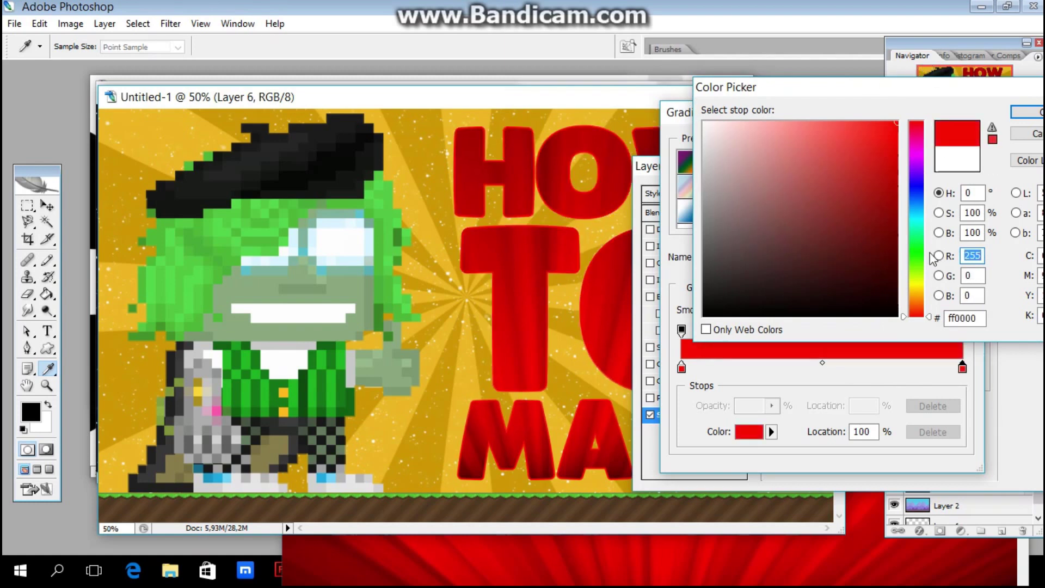
click(919, 193)
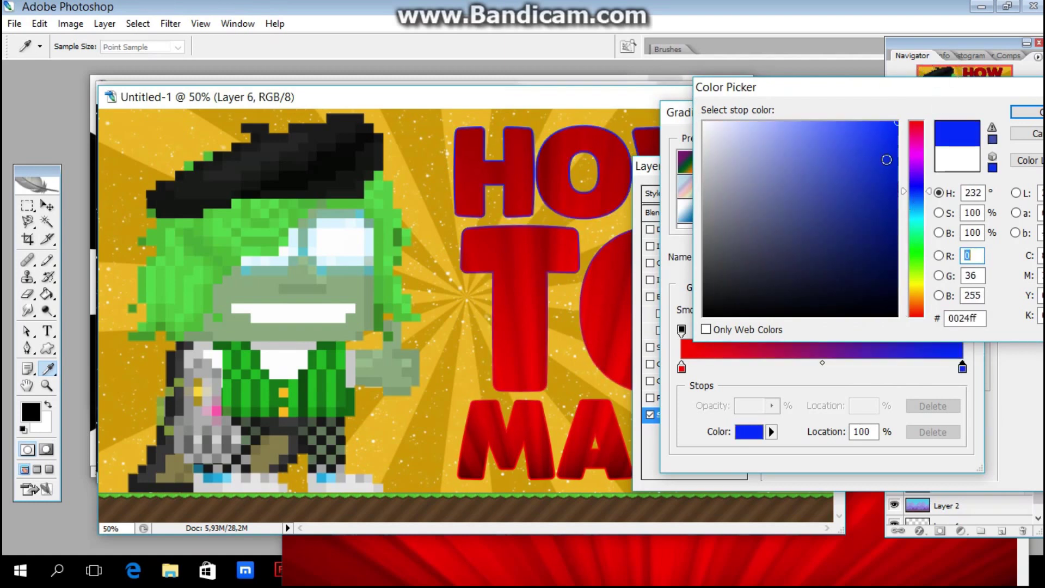
drag(843, 204, 898, 203)
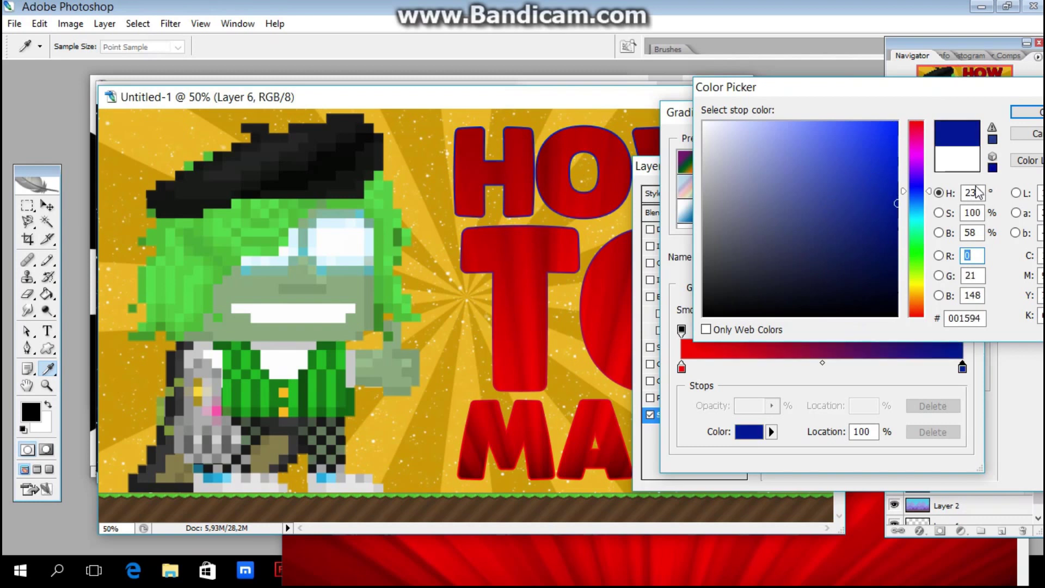
click(1021, 136)
Step: Apply the Red gradient preset to the HOW TO MAKE stroke and confirm the layer style
scroll(799, 211, down, 2)
scroll(799, 211, down, 3)
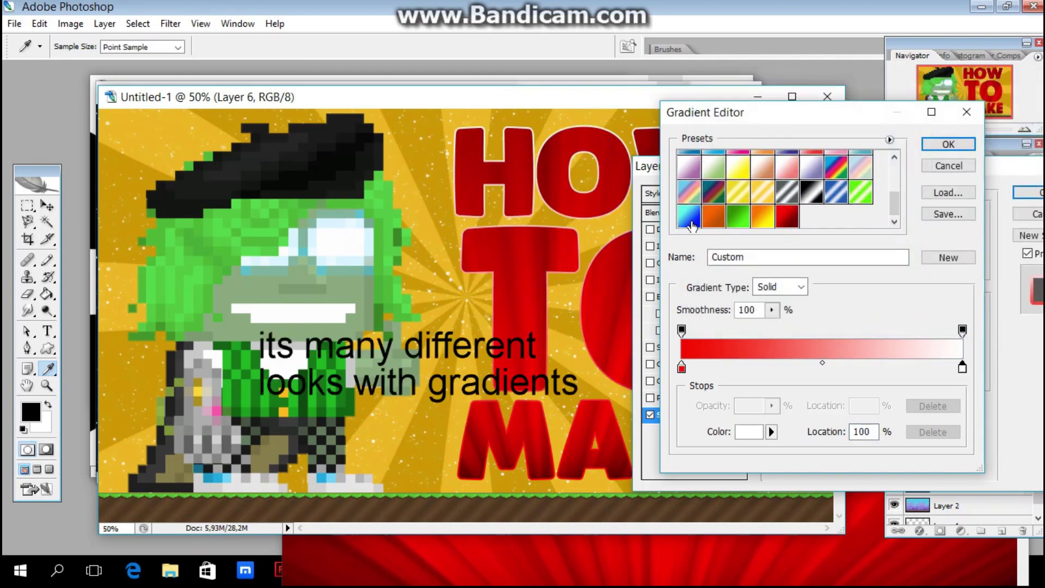
click(780, 221)
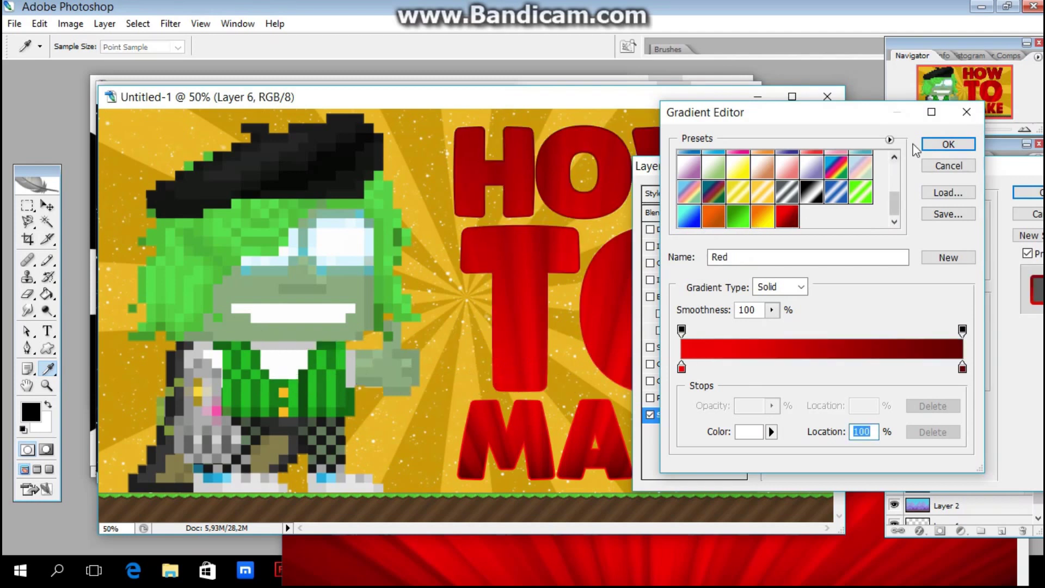
click(947, 144)
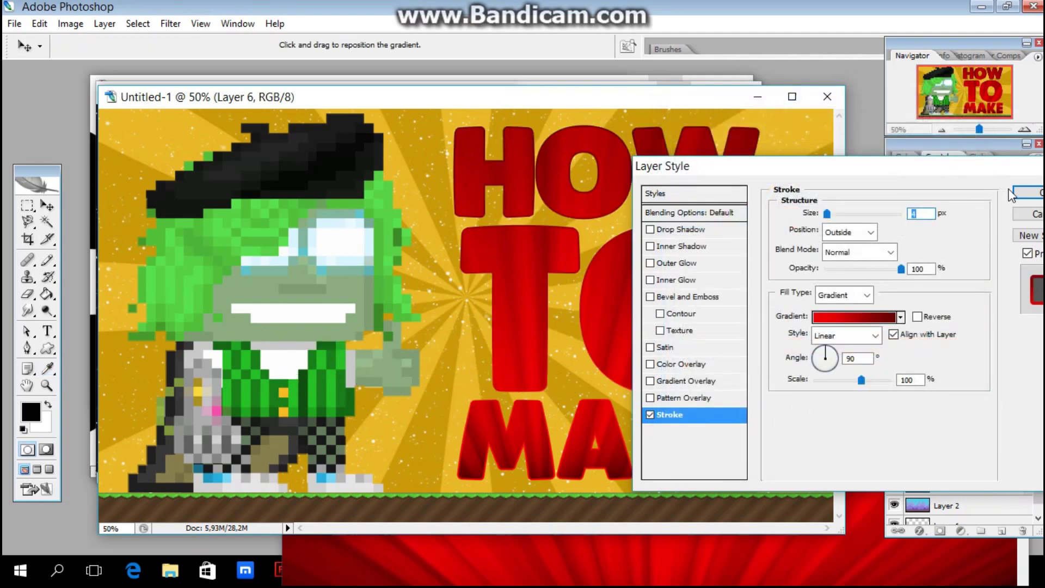
click(1027, 192)
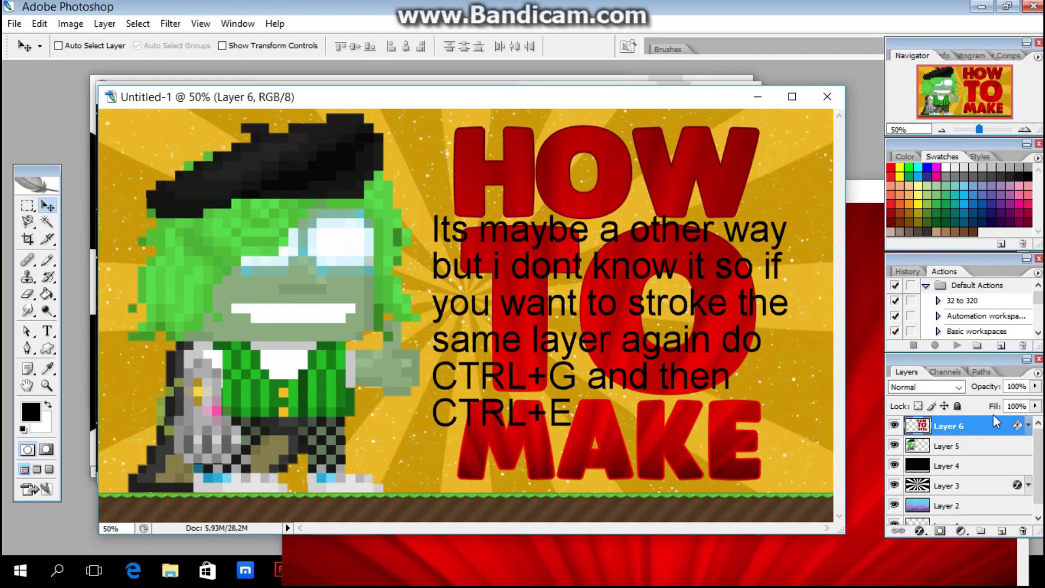
Step: Group the HOW TO MAKE title layer and merge the group into one layer
key(ctrl+g)
right_click(966, 420)
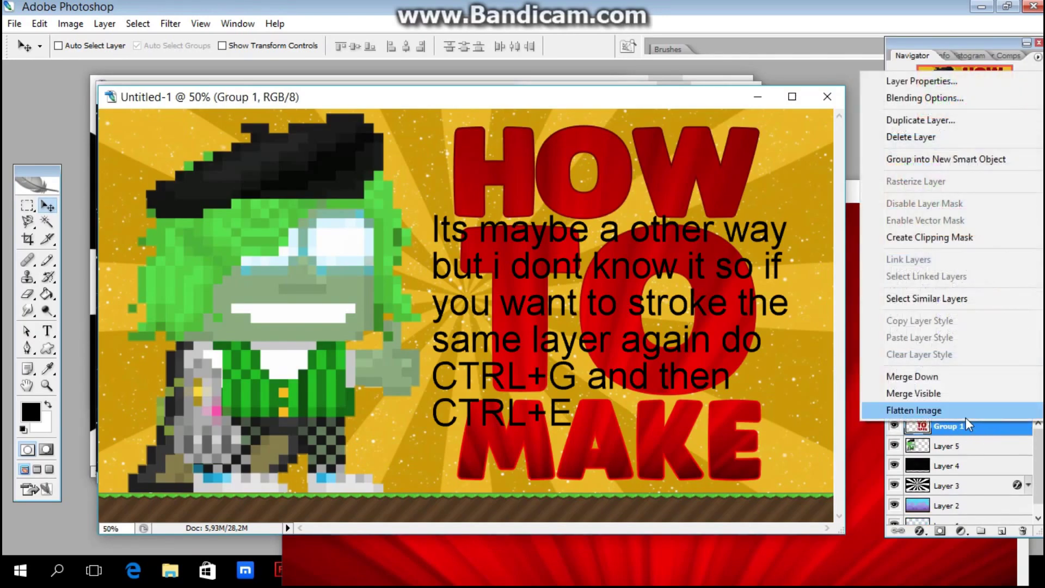
key(Escape)
key(h)
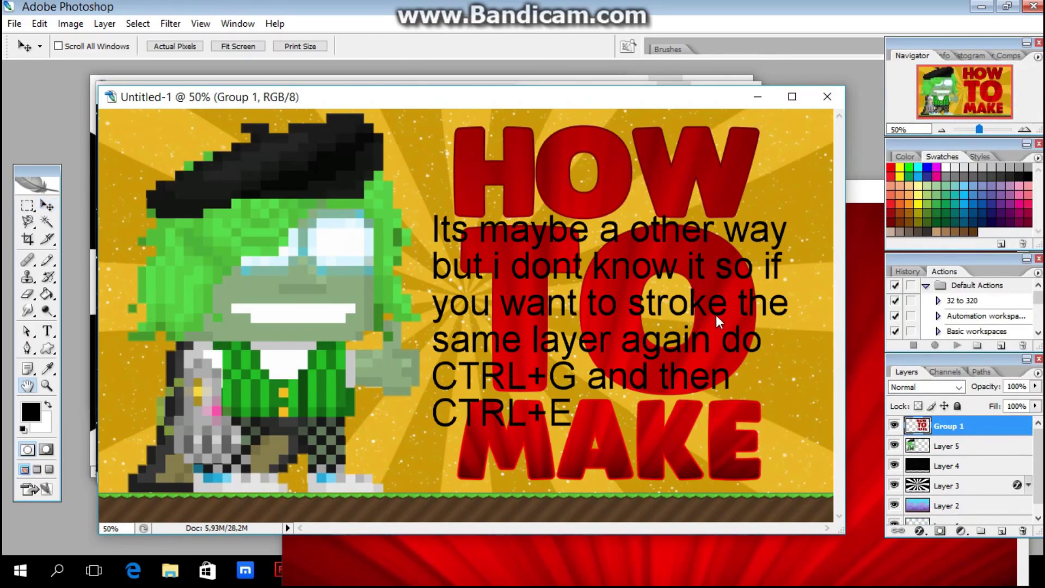
Step: Add a black 6 px stroke to the merged title layer and apply it
click(651, 414)
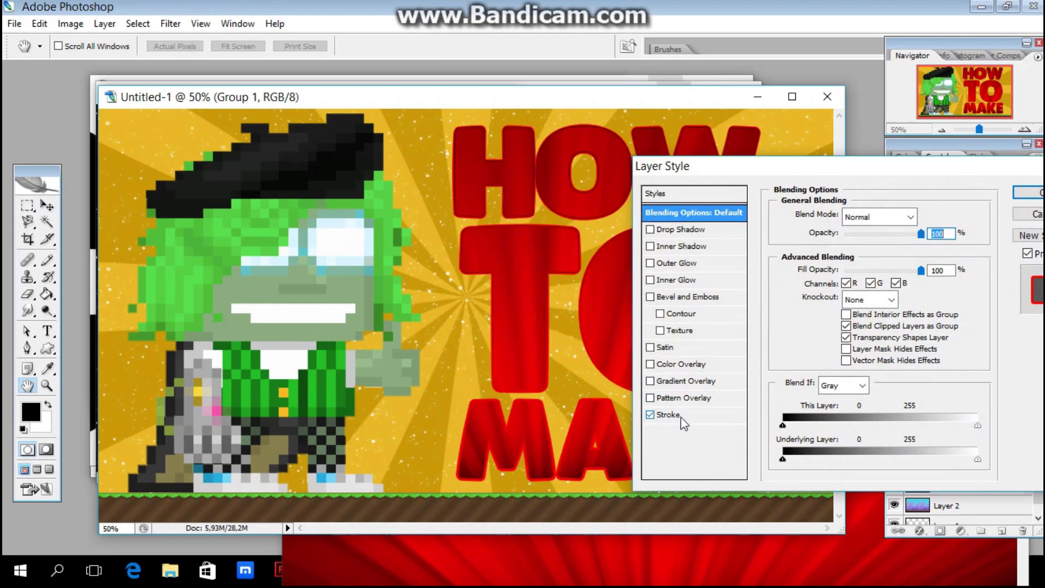
click(805, 325)
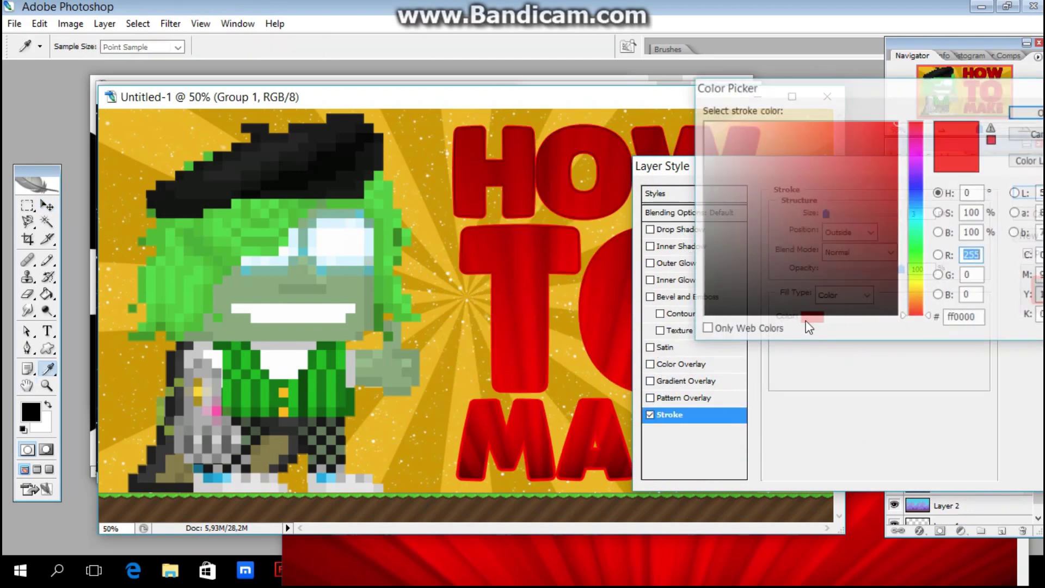
text(0)
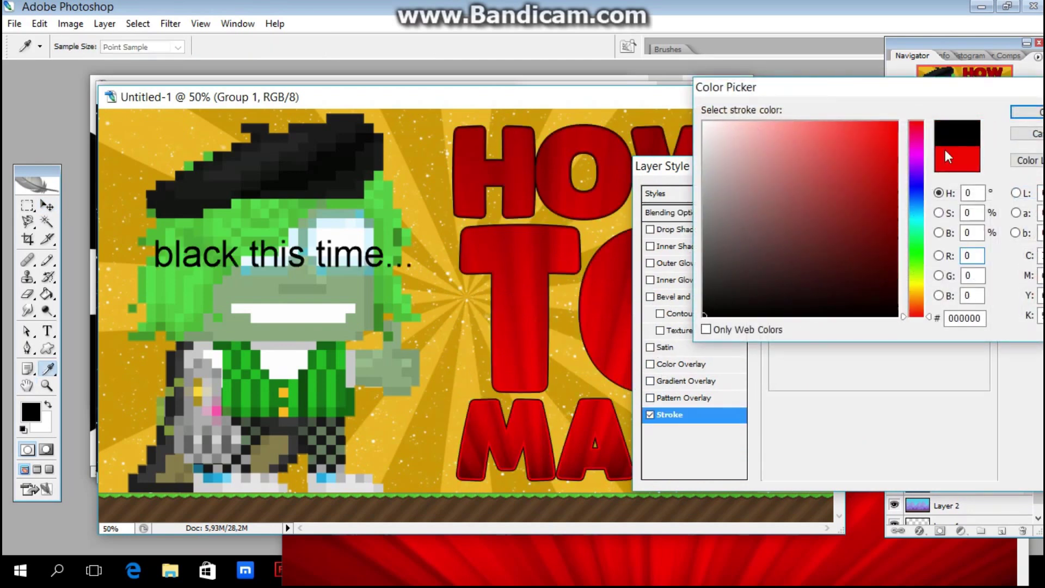
click(1015, 114)
double_click(920, 214)
text(6)
click(1029, 193)
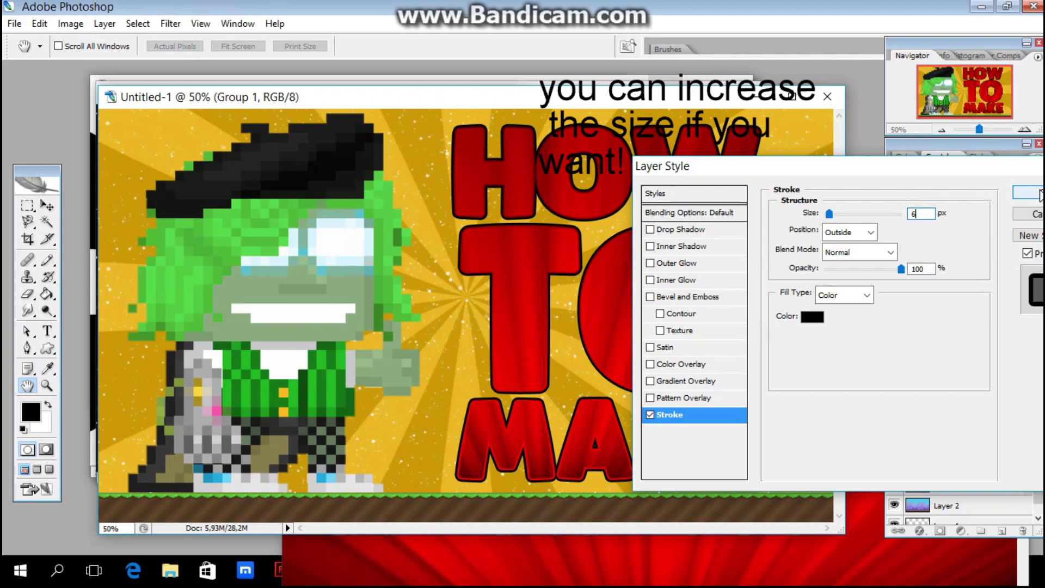
Step: Group the black-outlined title again and give the group a white 6 px stroke
key(ctrl+g)
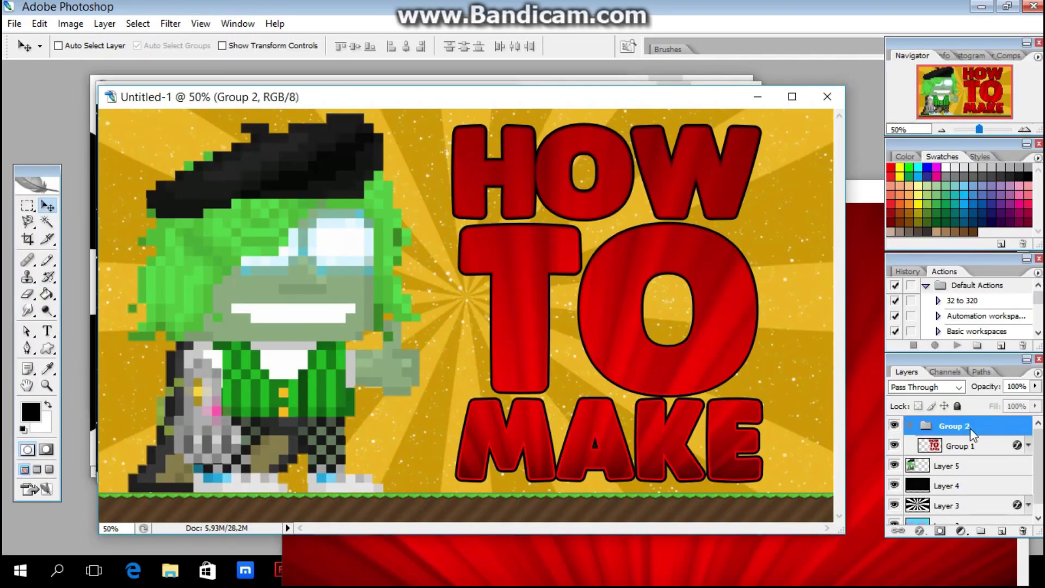
right_click(970, 428)
click(926, 104)
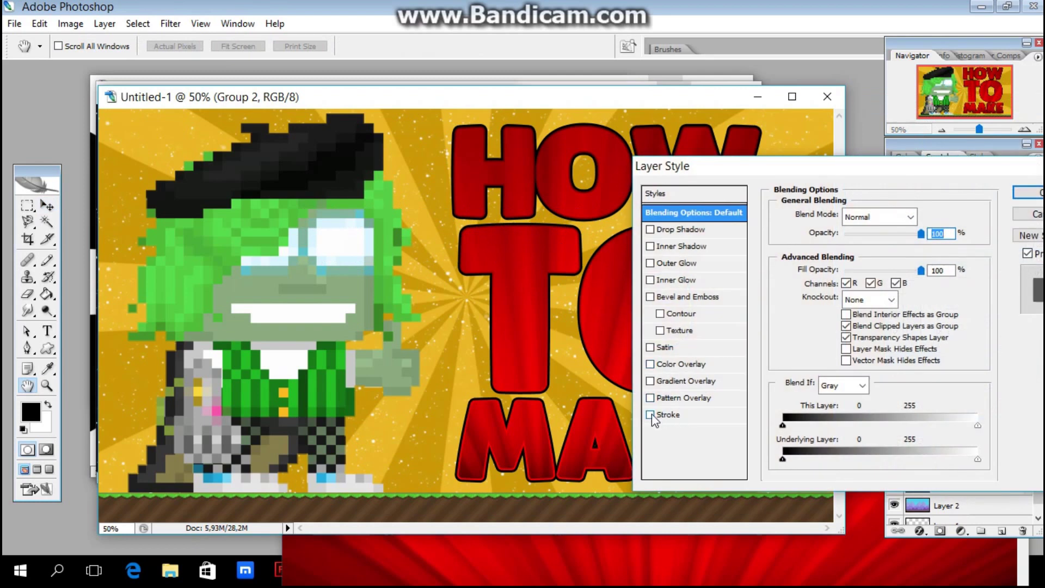
click(652, 416)
click(674, 416)
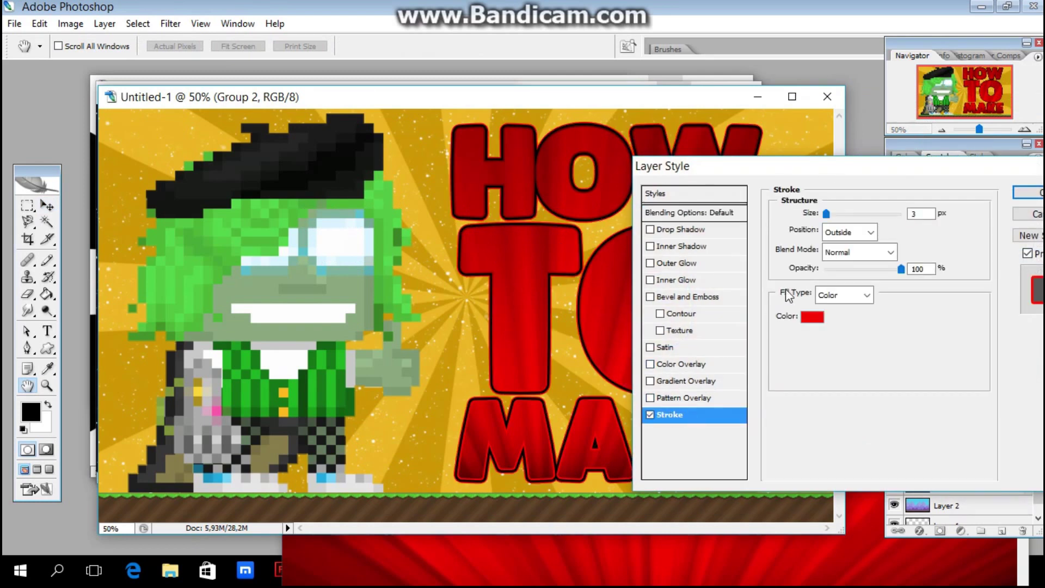
click(814, 317)
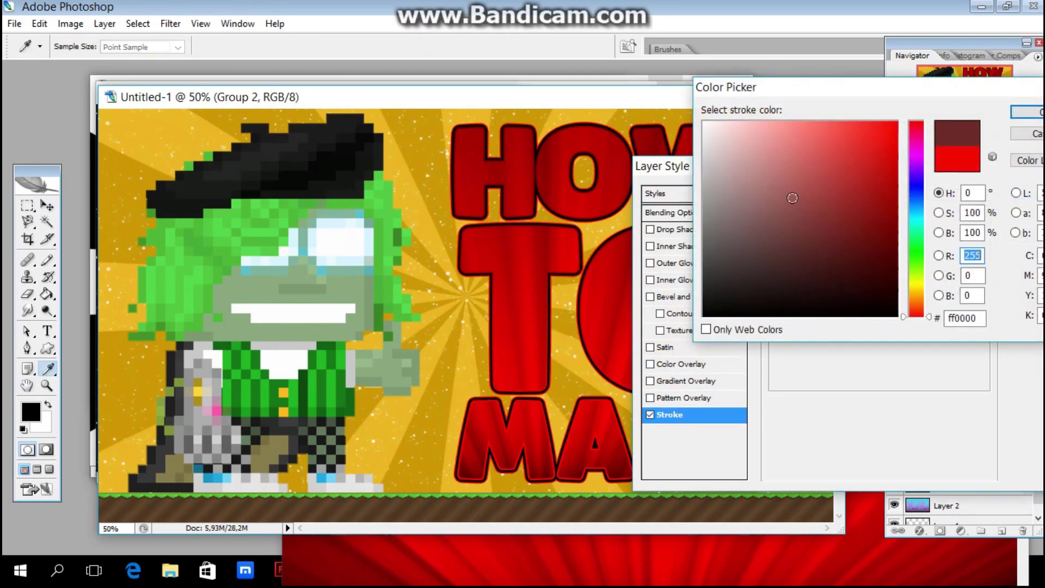
click(1028, 116)
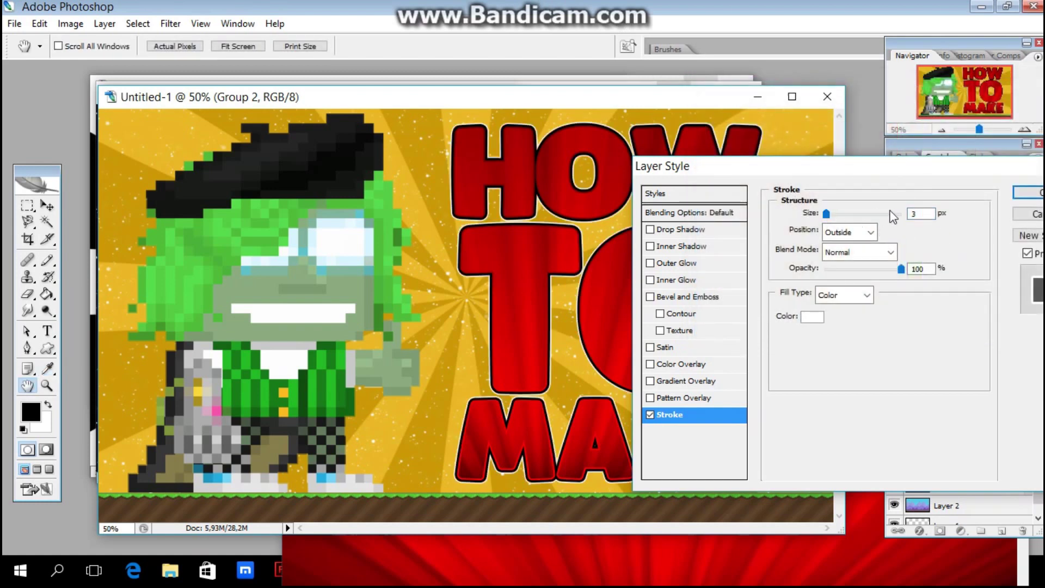
double_click(927, 212)
text(6)
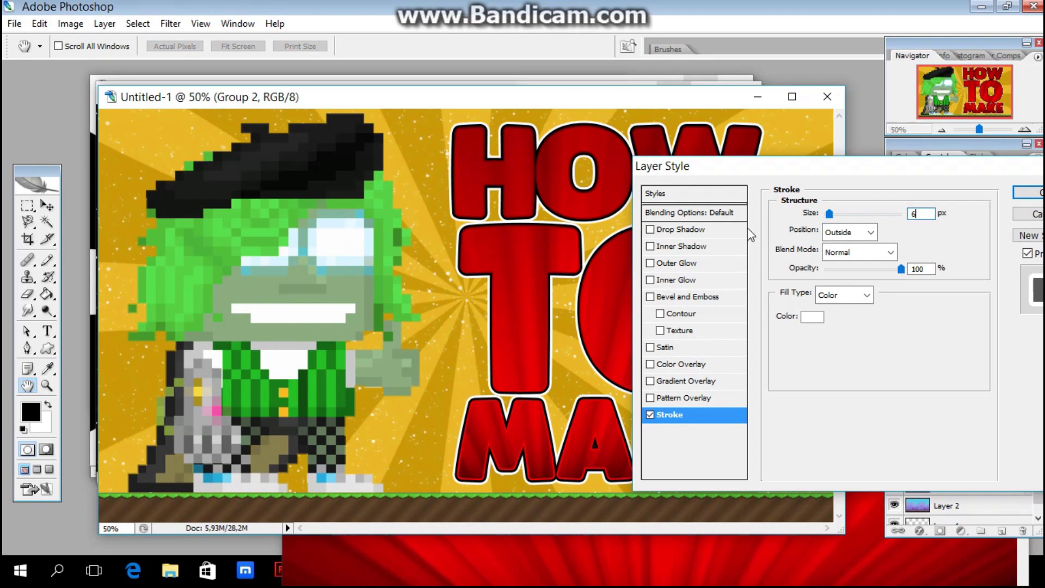
Step: Enable Drop Shadow with 40 px distance and 40 px size on the title, then apply
click(669, 230)
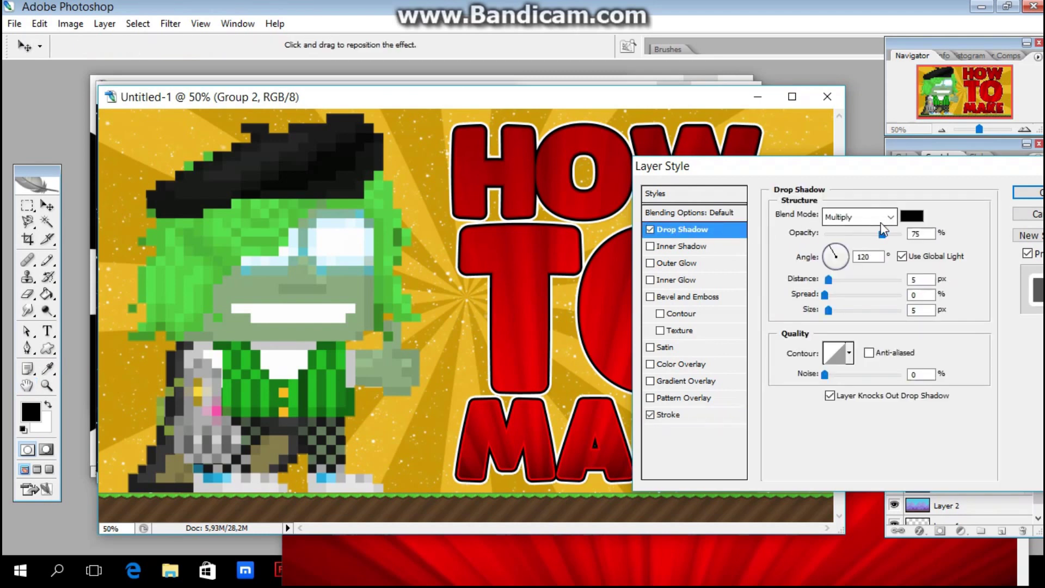
text(40)
double_click(917, 311)
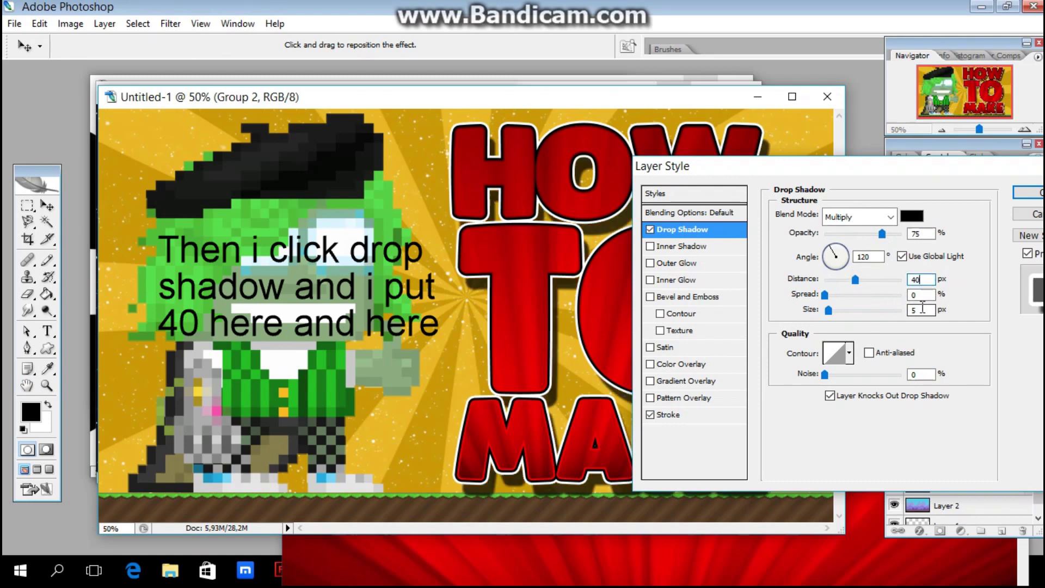
text(40)
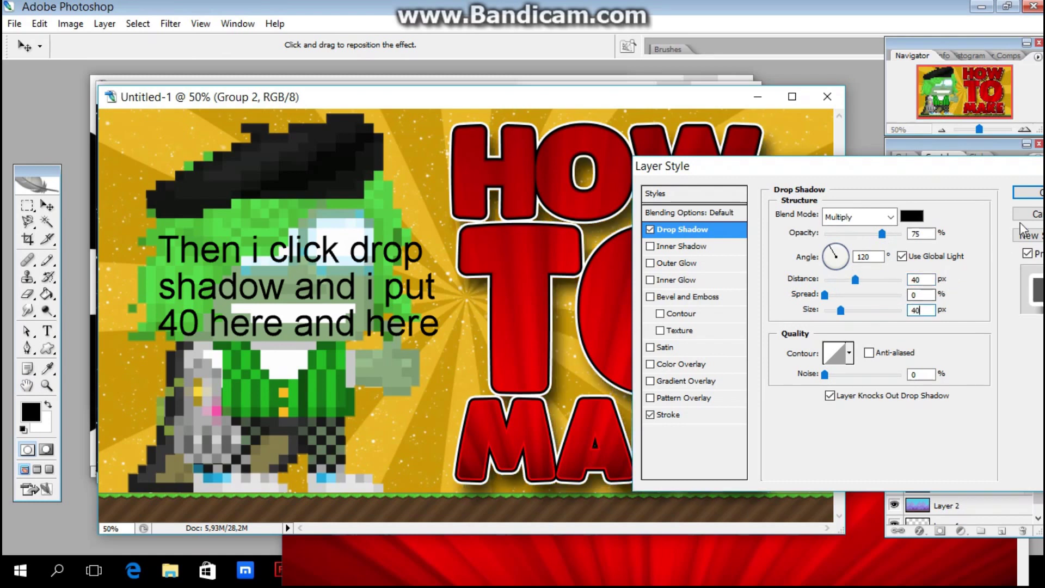
click(1028, 192)
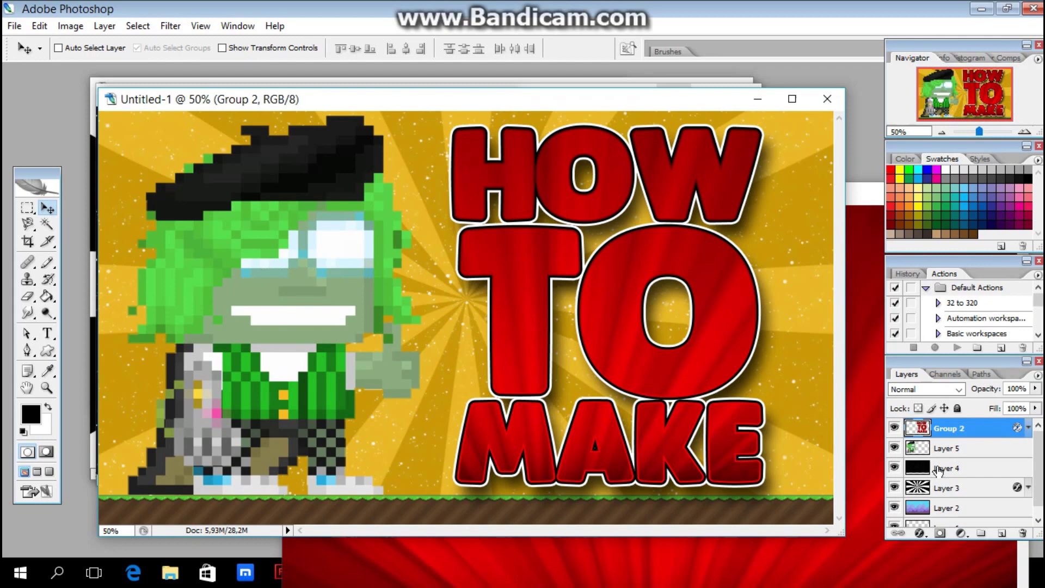
Step: Add a black (#000000) outside stroke to the character's Layer 5 through Blending Options
click(946, 448)
right_click(946, 446)
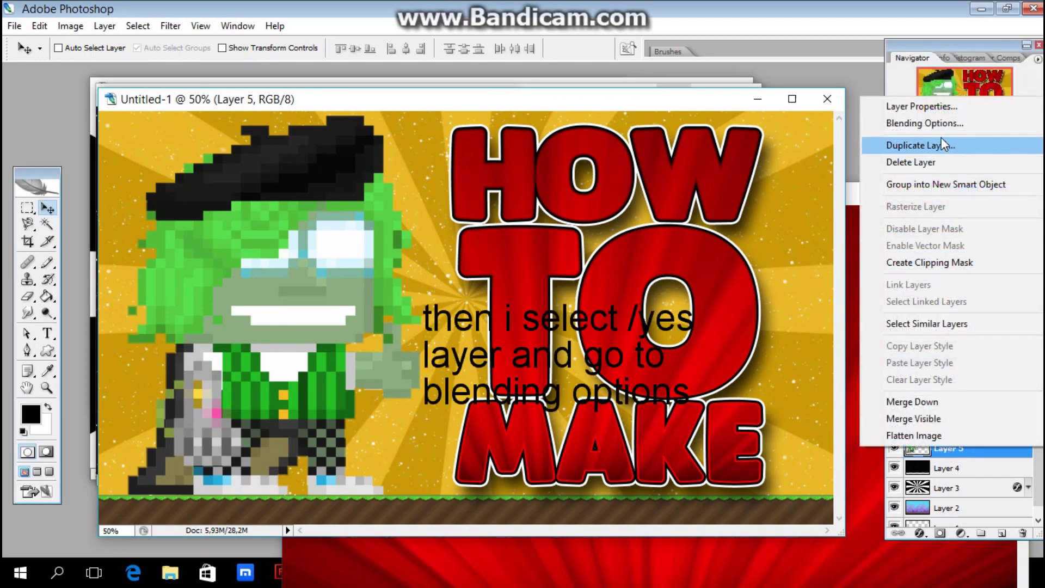
click(934, 123)
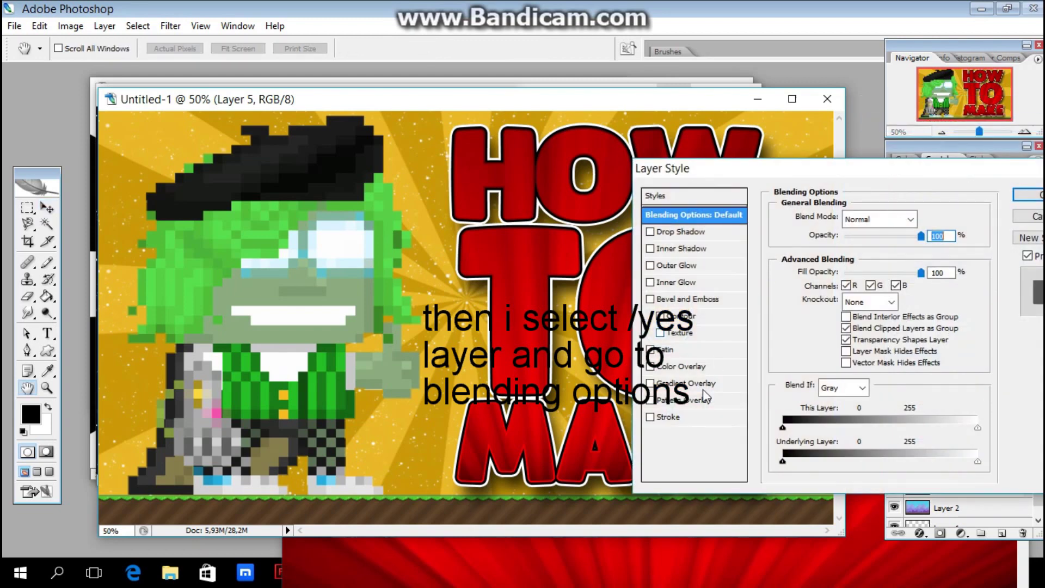
click(650, 416)
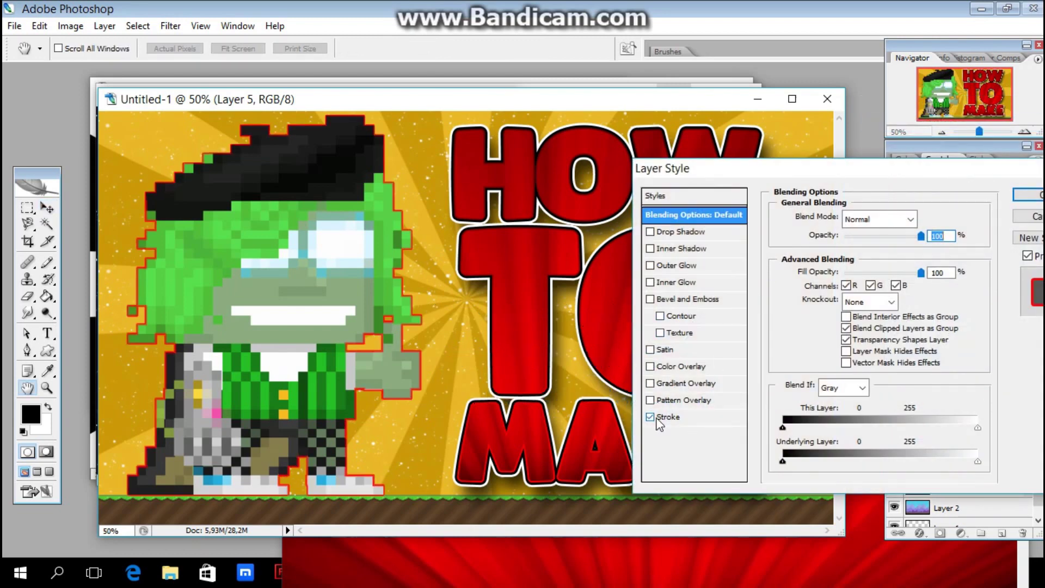
click(676, 420)
click(815, 325)
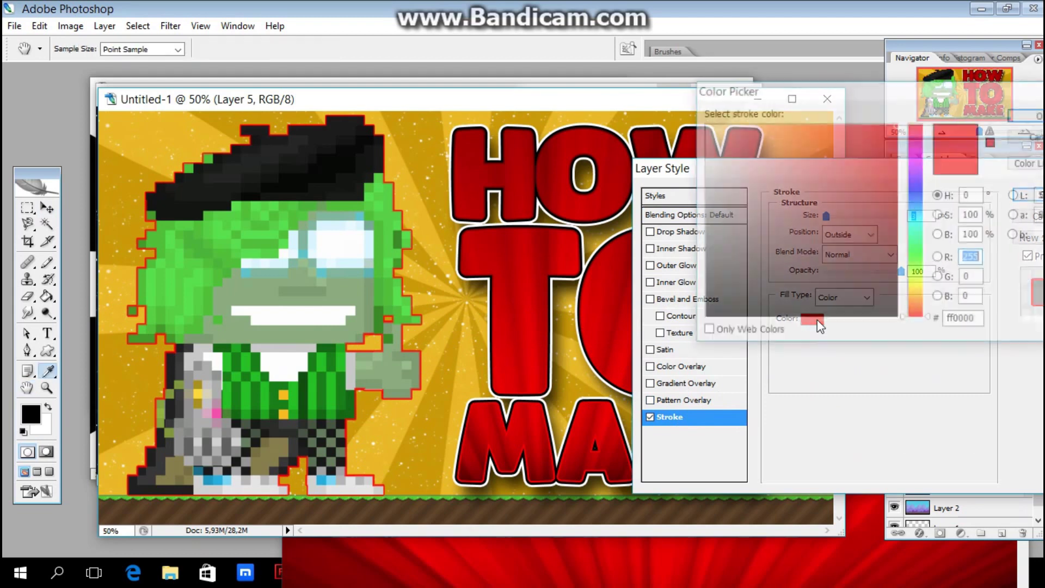
drag(770, 284, 639, 365)
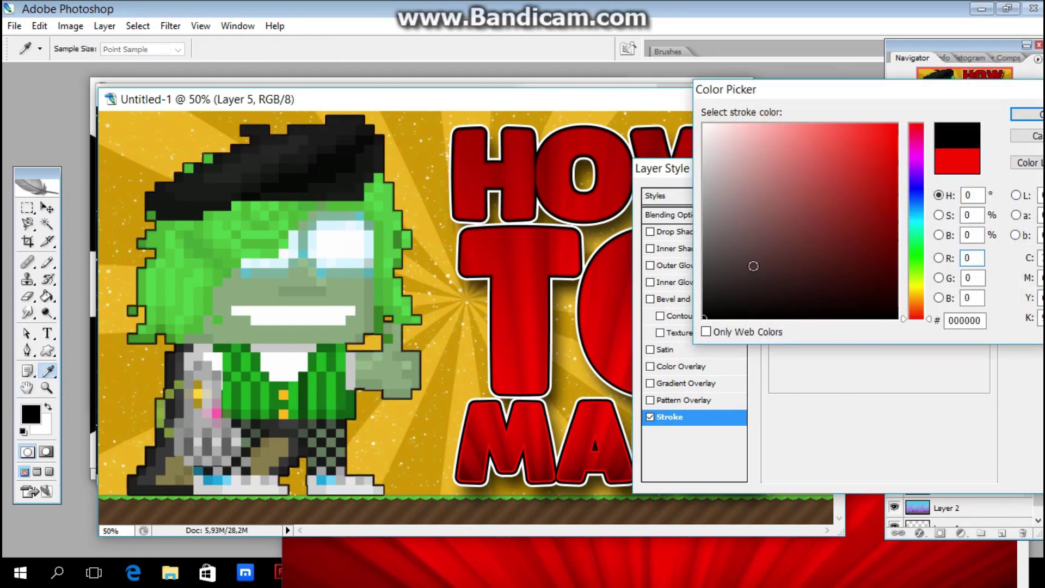
click(1033, 115)
double_click(932, 216)
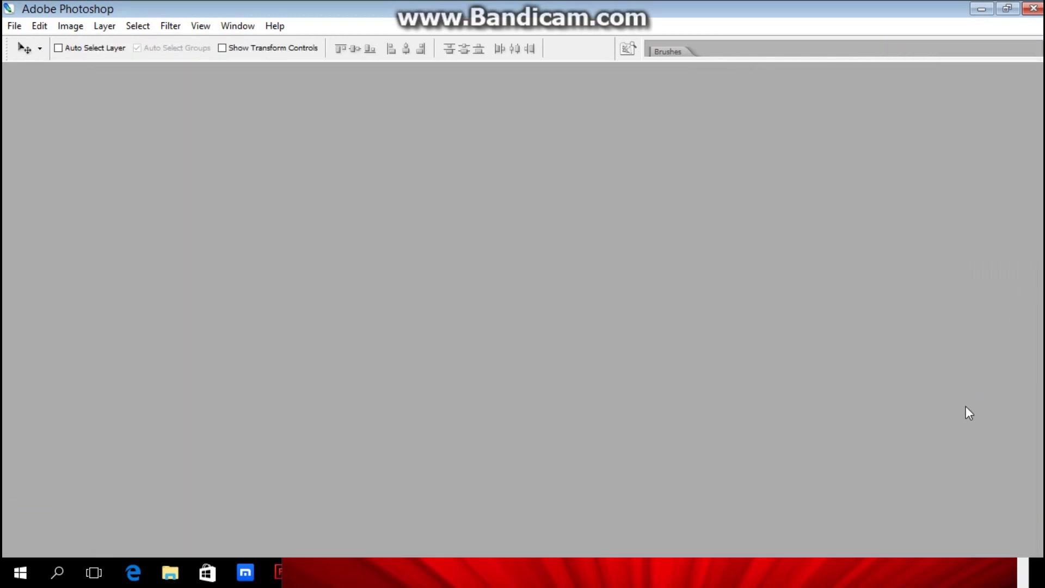
Step: Group and merge the character layer, then open its layer style settings
key(ctrl+g)
key(ctrl+e)
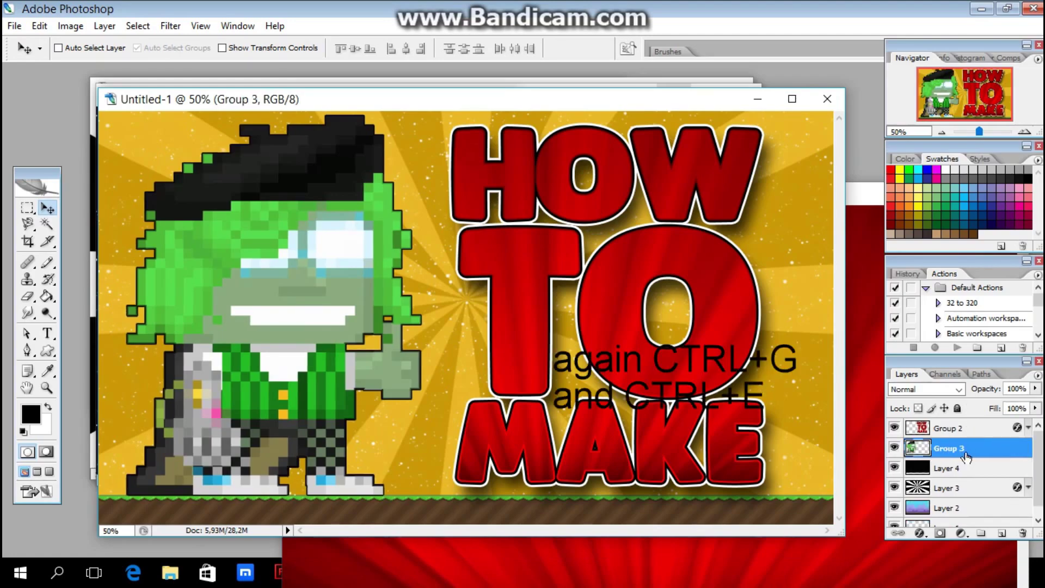
right_click(966, 457)
key(Escape)
key(h)
double_click(980, 448)
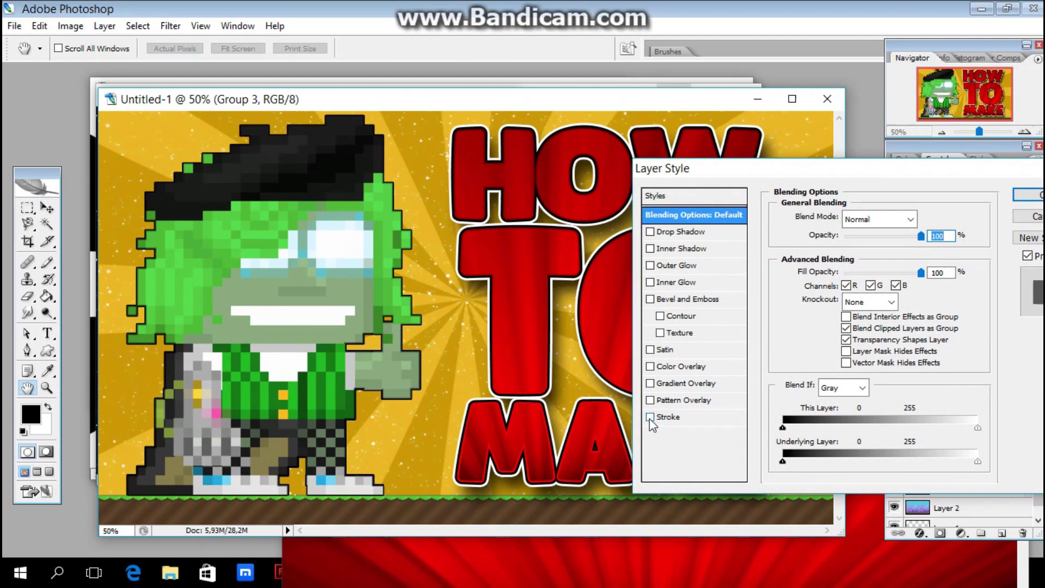
Step: Add a white 6 px stroke to the merged character
click(650, 417)
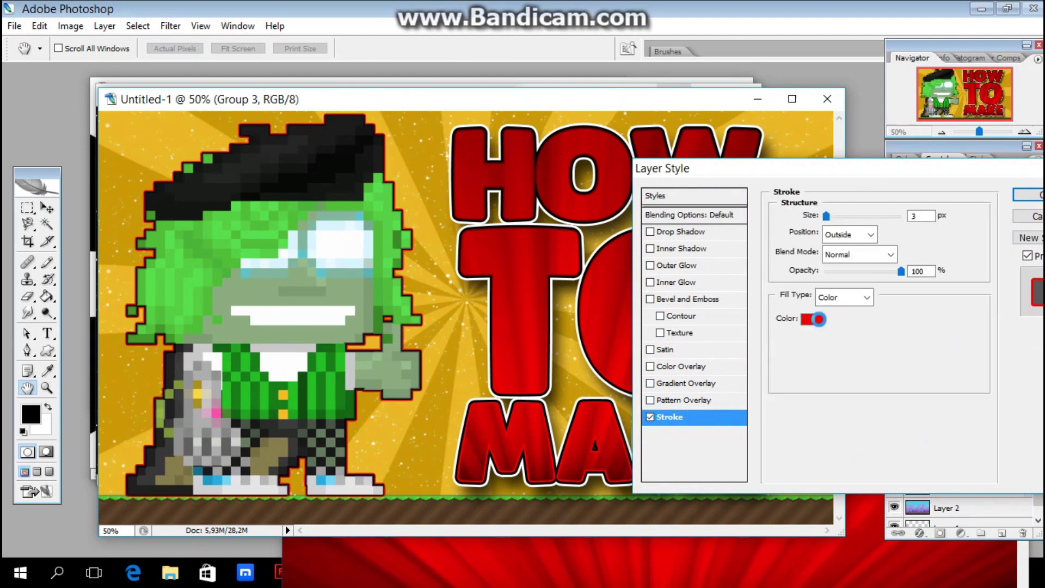
click(817, 319)
drag(798, 291, 591, 41)
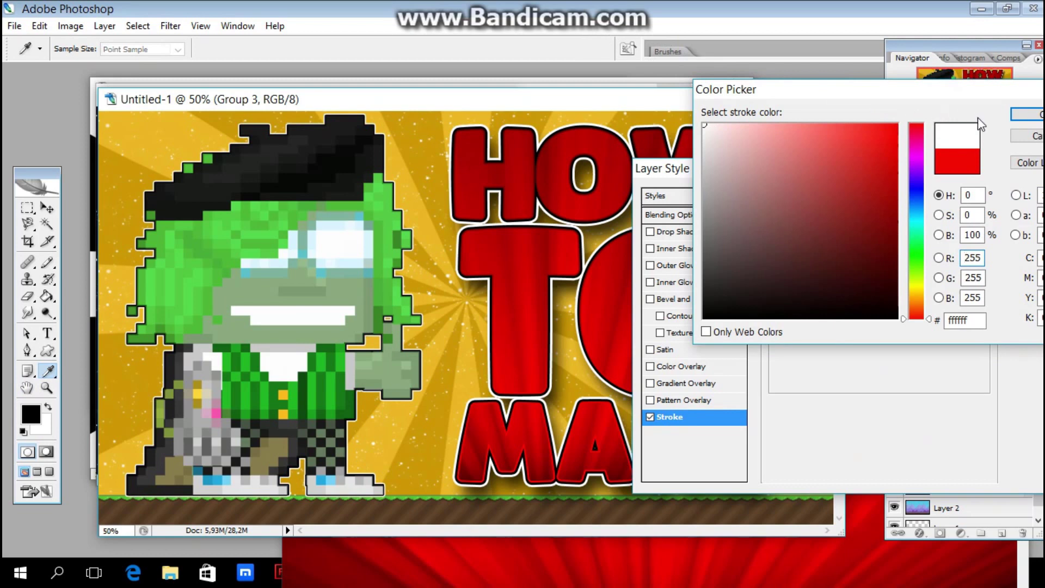
click(1015, 120)
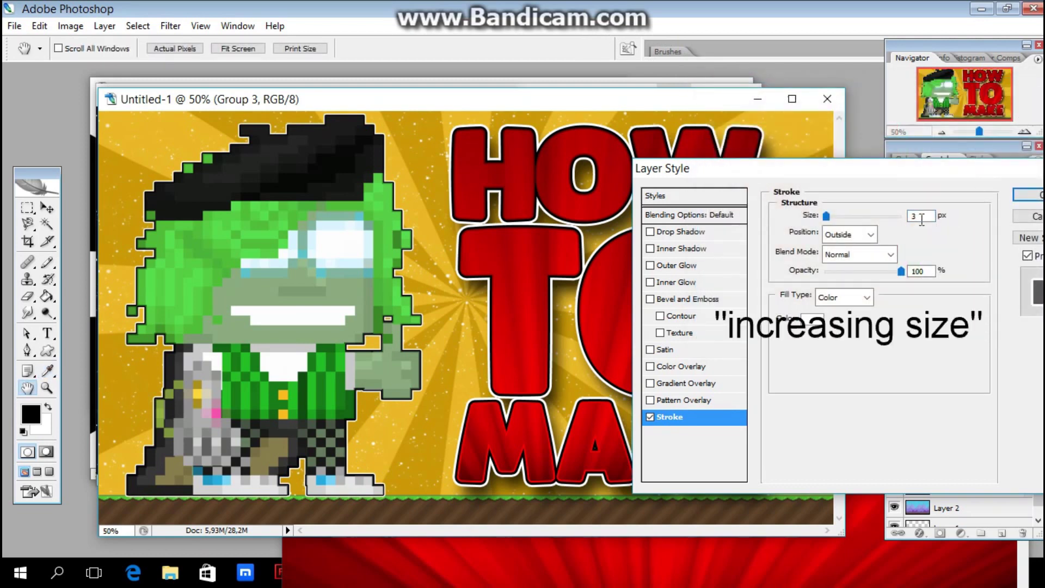
text(6)
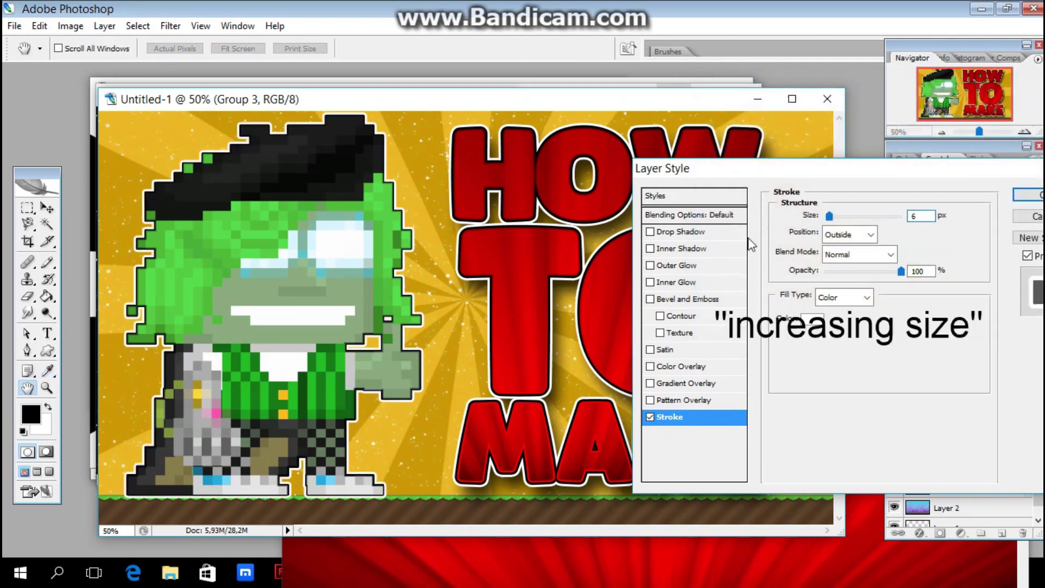
Step: Add a drop shadow with 40 px distance and 40 px size to the character, then apply
click(678, 232)
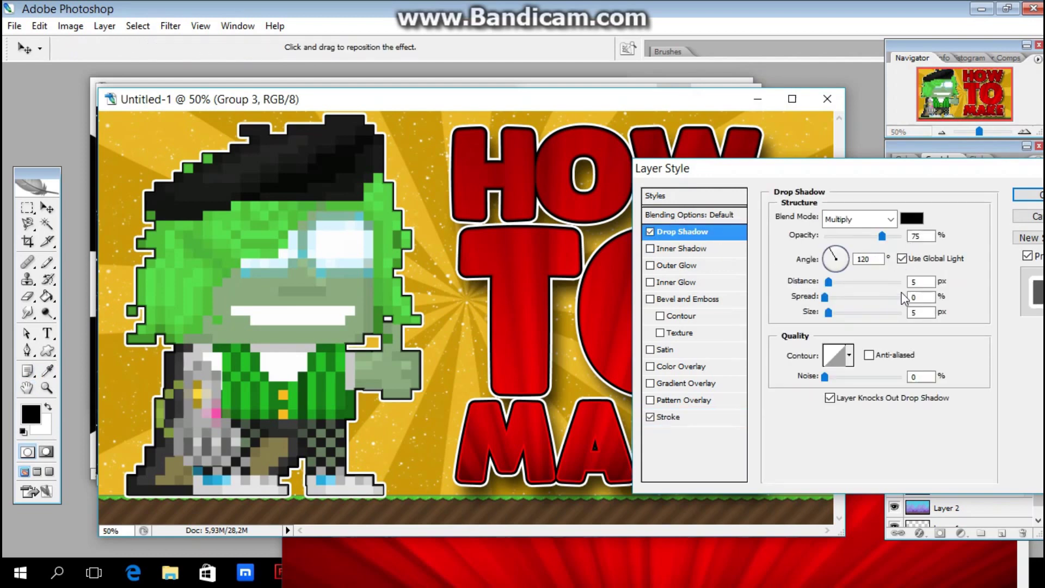
double_click(920, 282)
text(40)
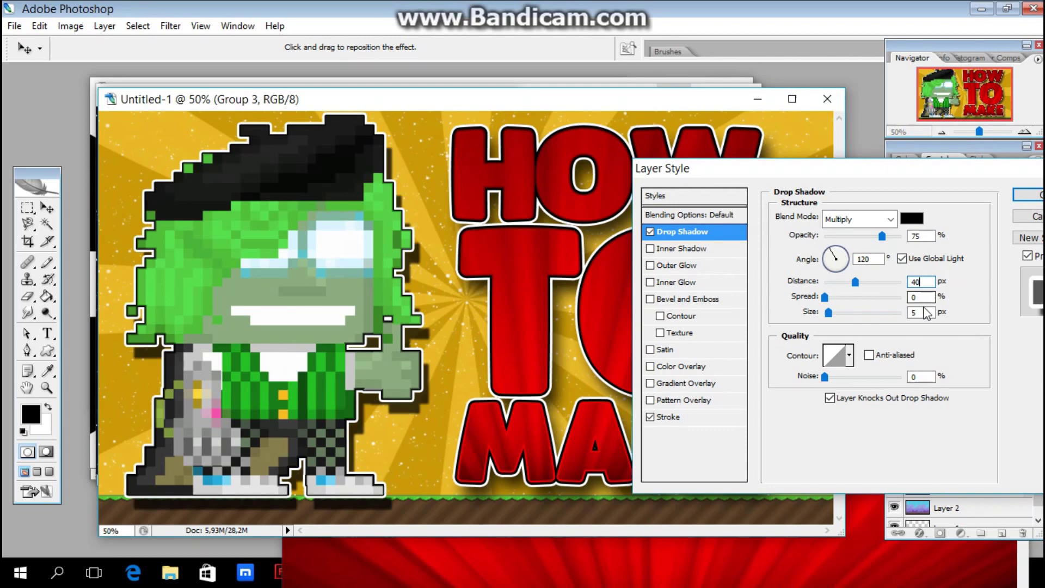
text(40)
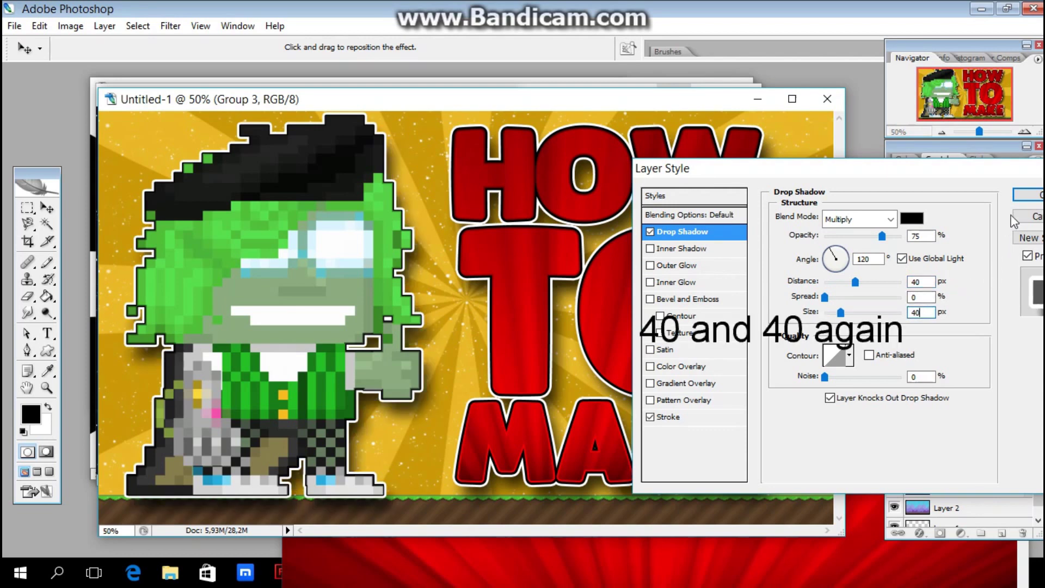
click(1028, 194)
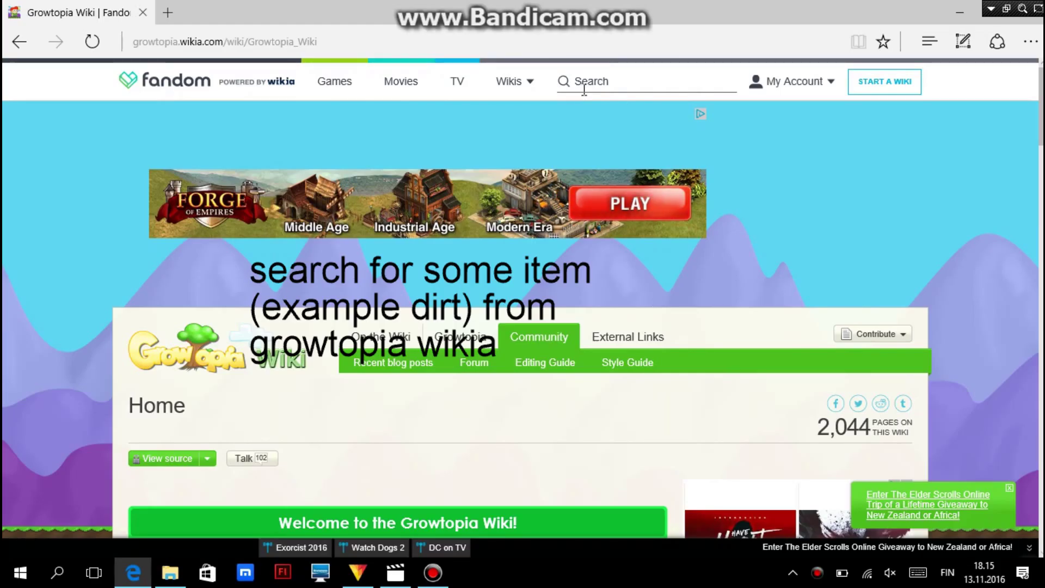
Step: Search the wiki for 'dirt', open the Dirt article and right-click its infobox image
click(588, 87)
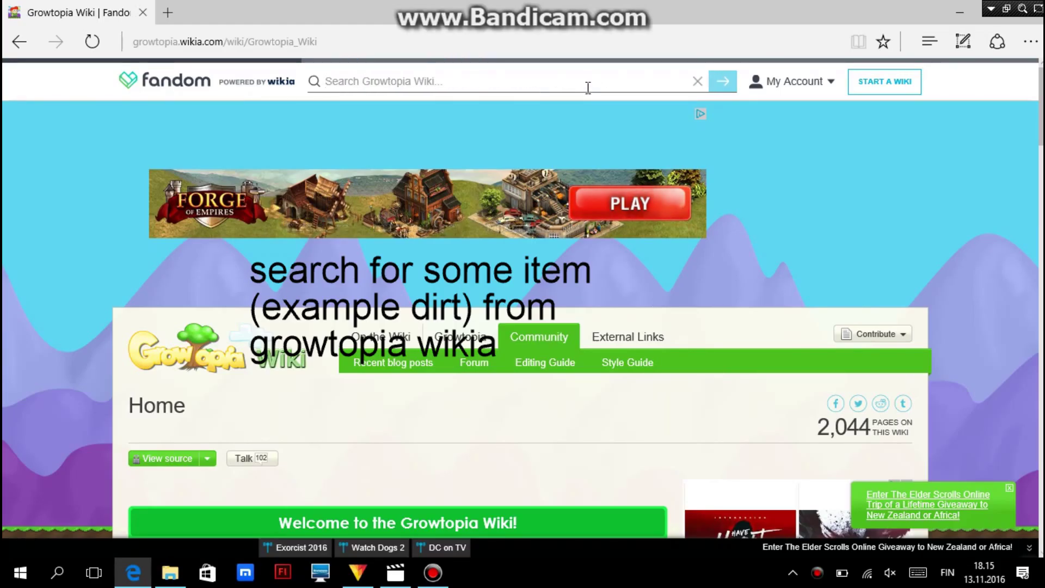
text(dirt)
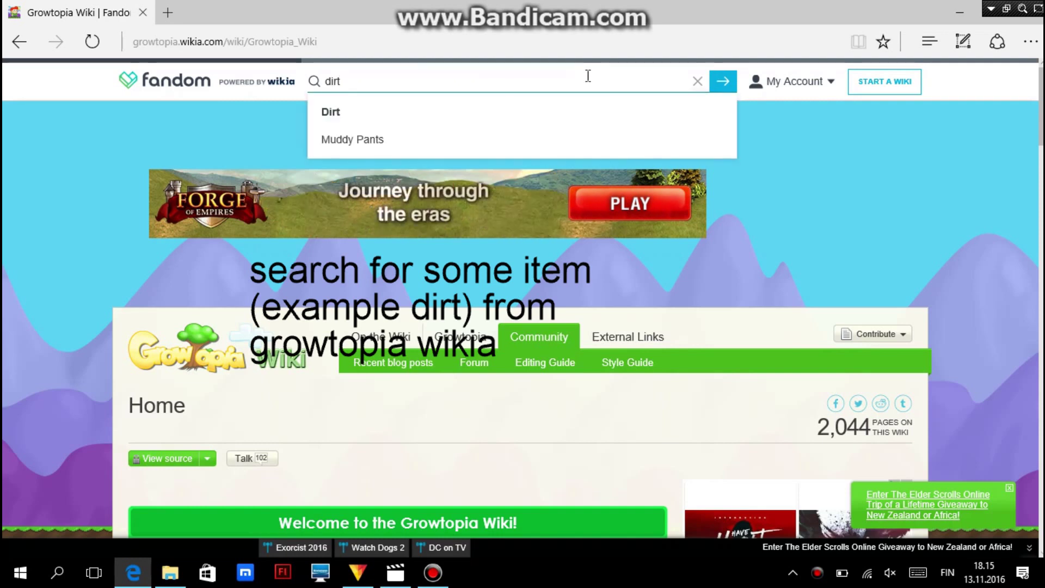
click(368, 111)
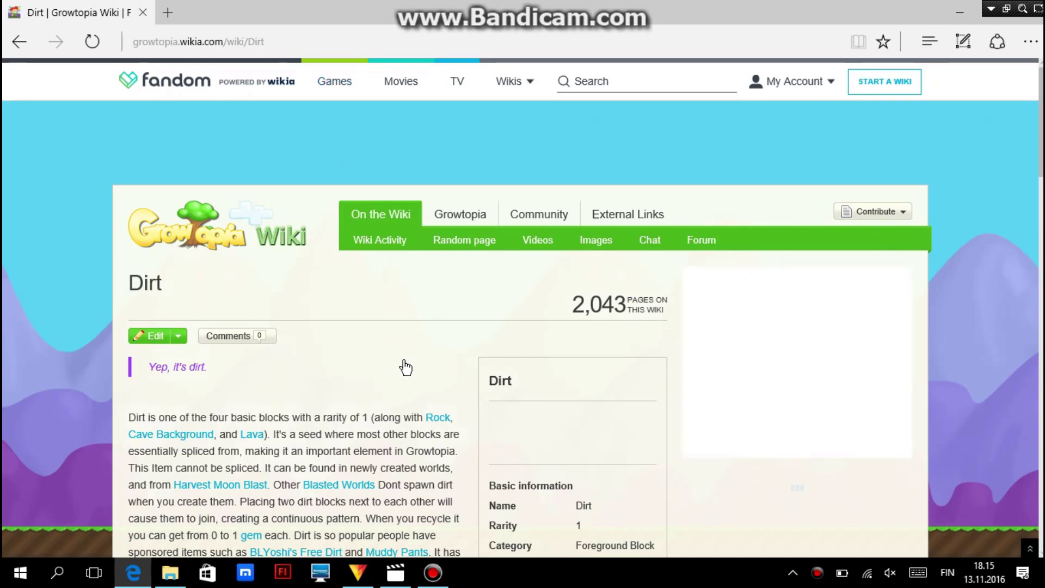
scroll(405, 368, down, 1)
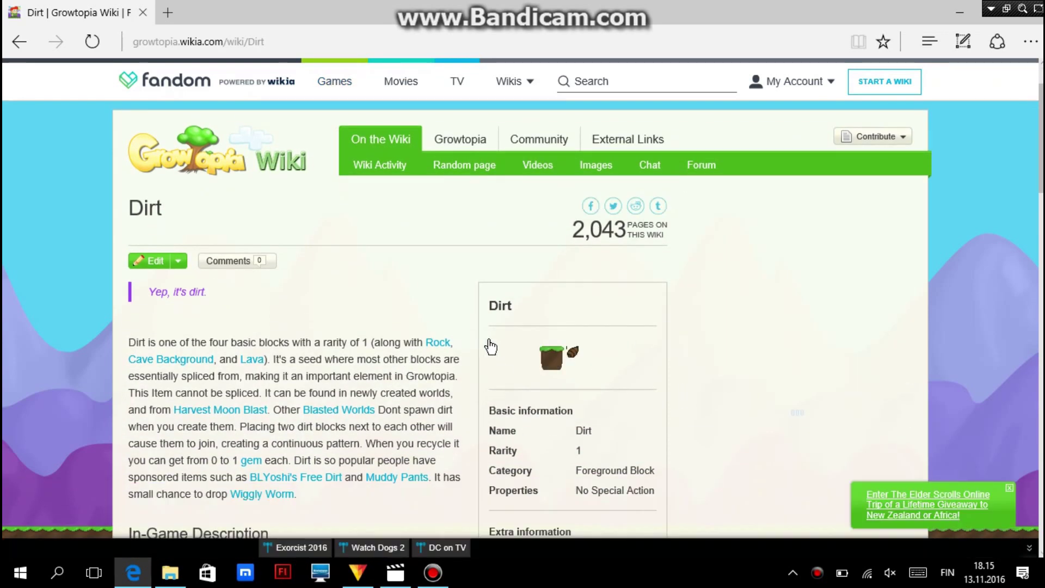
right_click(551, 369)
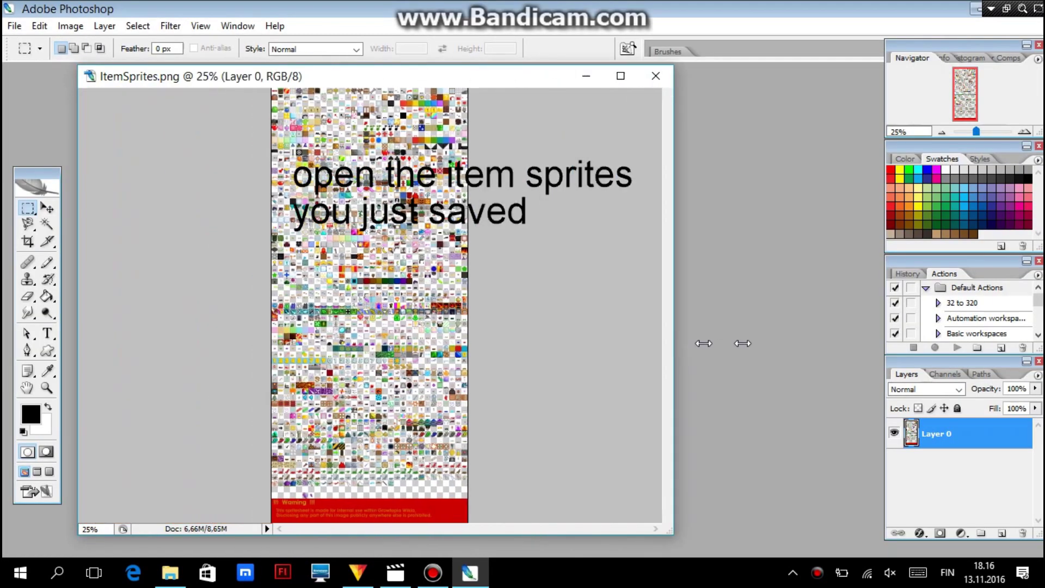
Step: Switch to the Move tool and zoom ItemSprites.png to about 400%, framing the DONATE HERE box
drag(528, 341, 877, 344)
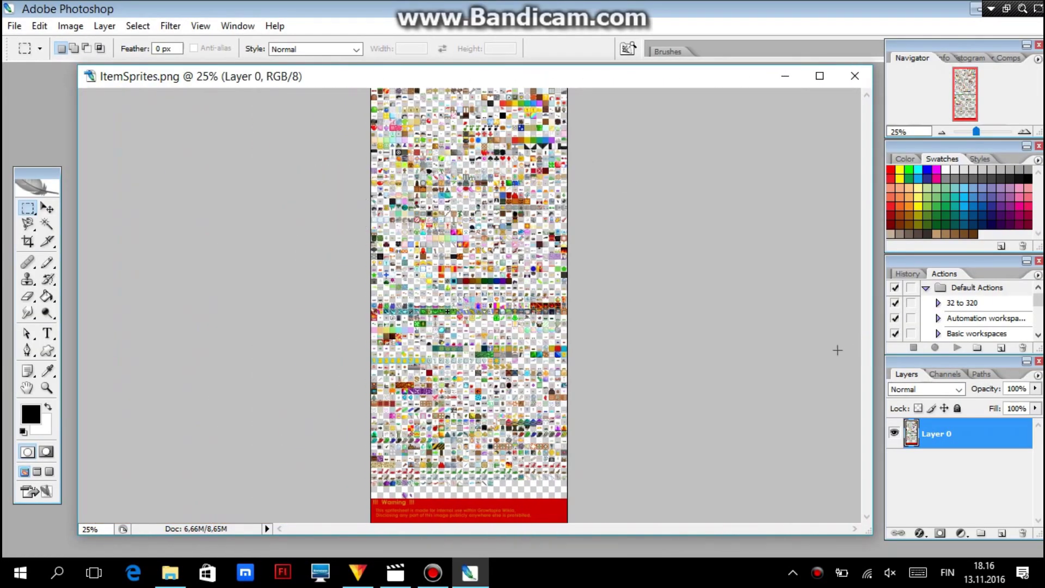
key(ctrl+plus)
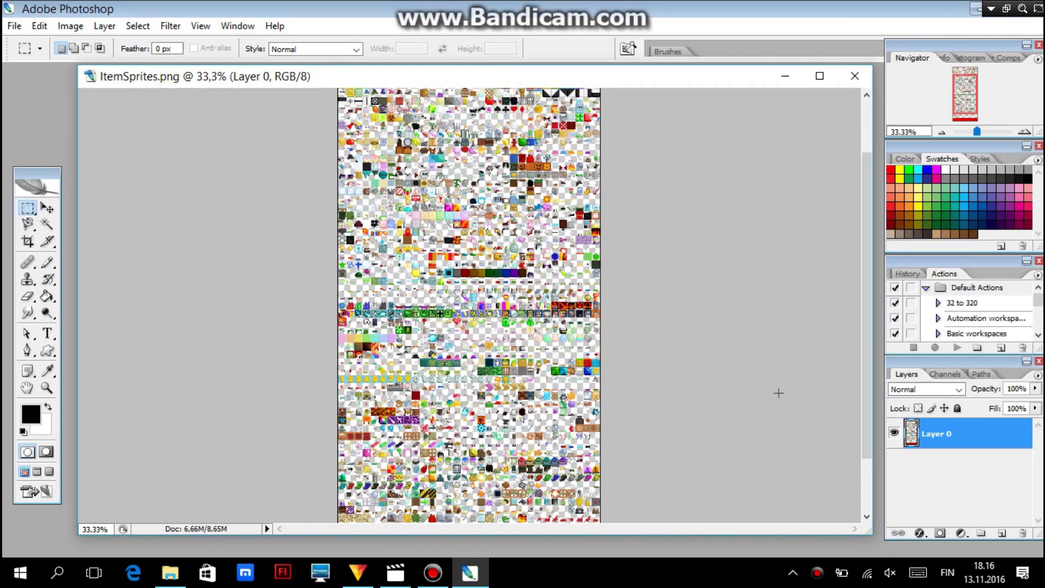
key(v)
scroll(691, 381, up, 3)
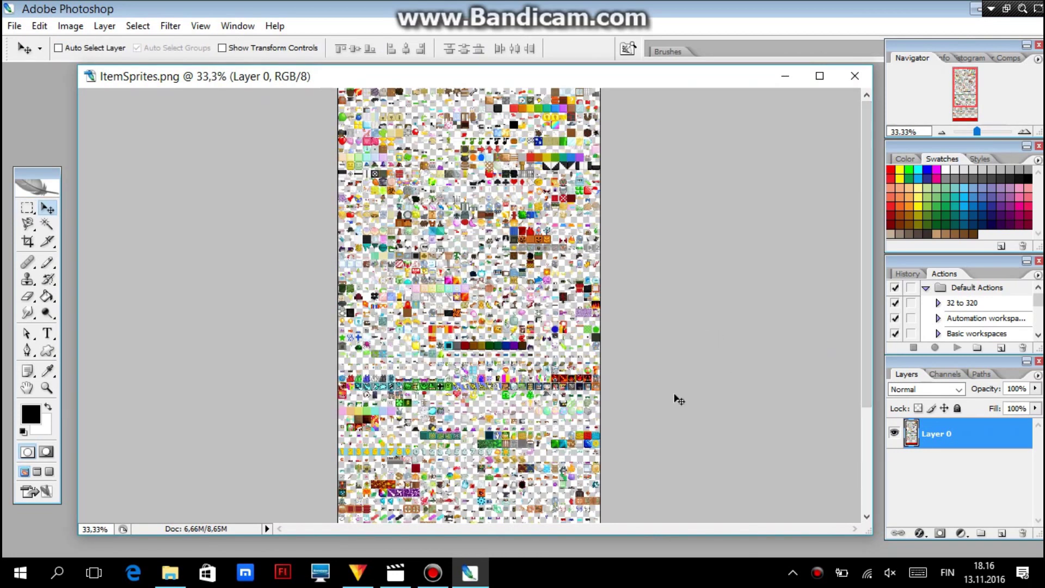
key(ctrl+plus)
key(ctrl+plus)
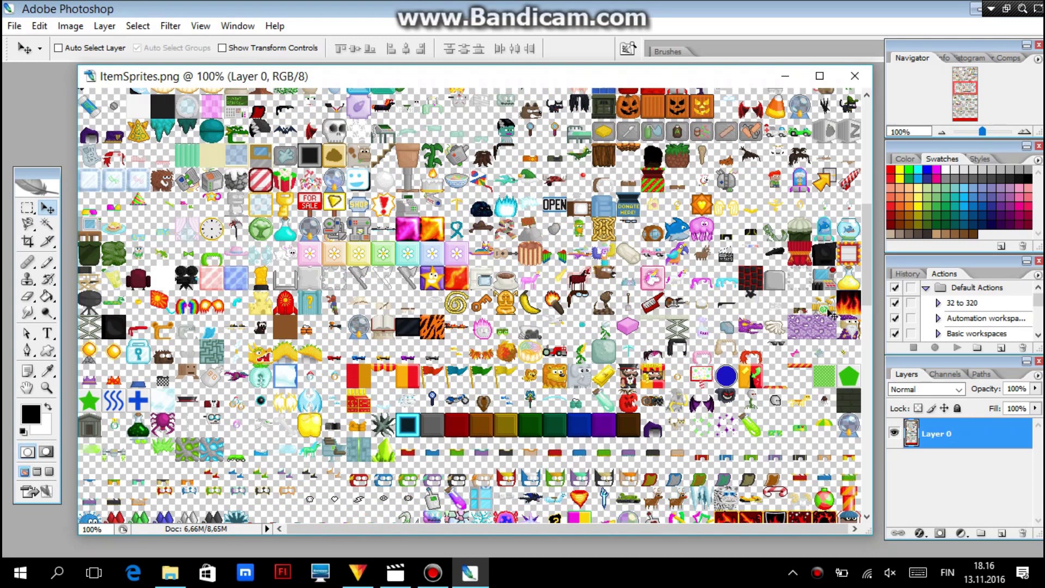
mouse_move(870, 280)
mouse_down()
mouse_move(876, 211)
mouse_move(874, 276)
mouse_move(873, 263)
mouse_up()
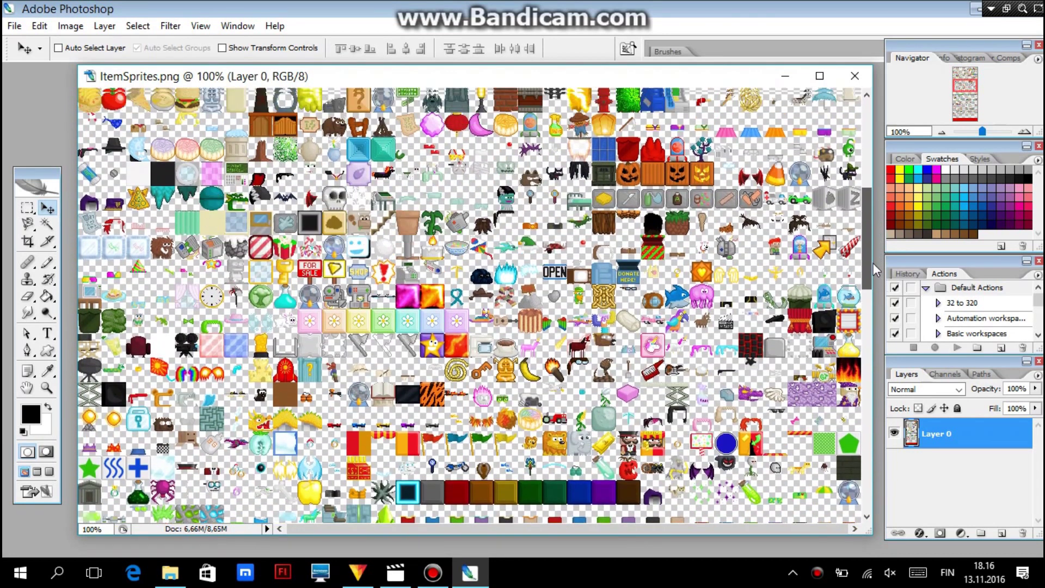
key(ctrl+plus)
key(ctrl+plus)
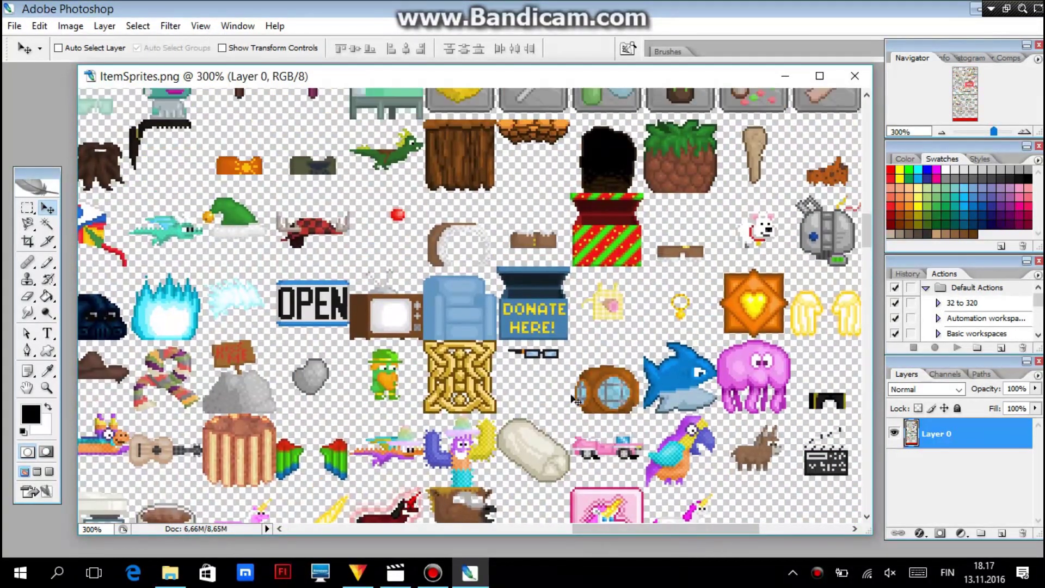
key(ctrl+plus)
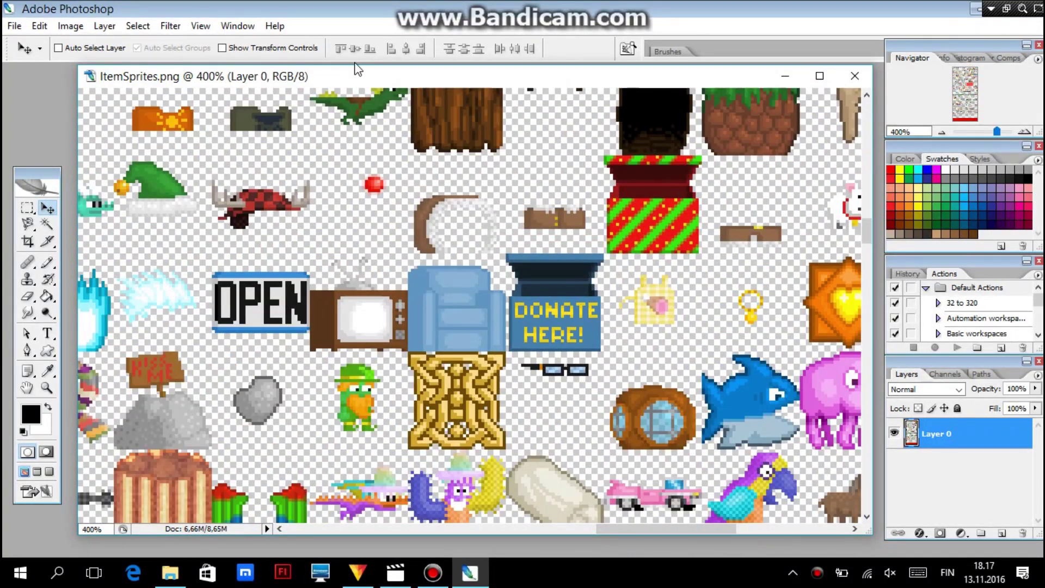
drag(358, 69, 470, 118)
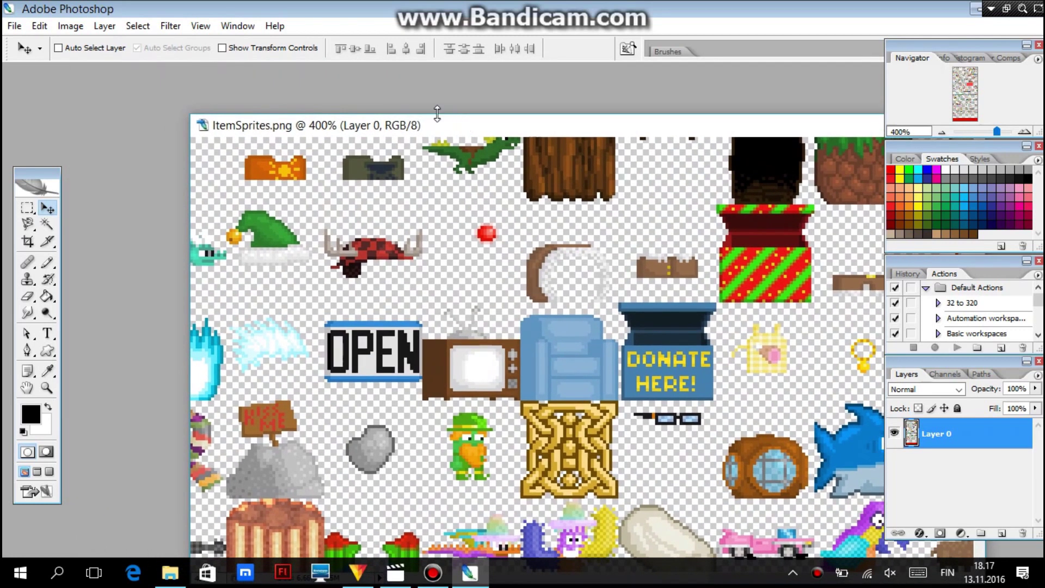
Step: Create a new 32×32 px transparent document
click(14, 26)
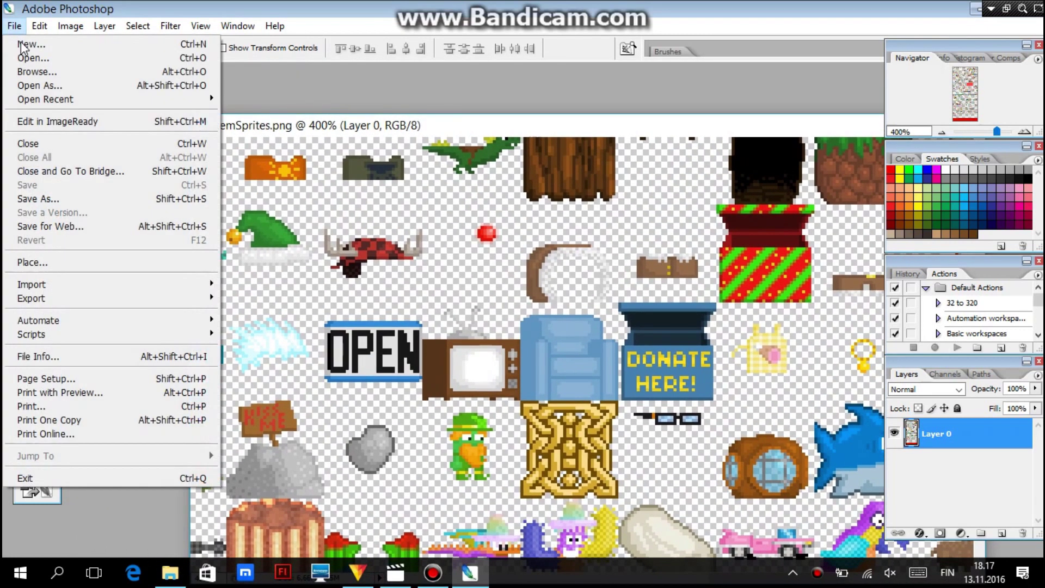
click(407, 256)
key(BackSpace)
key(BackSpace)
key(BackSpace)
key(BackSpace)
key(Tab)
text(32)
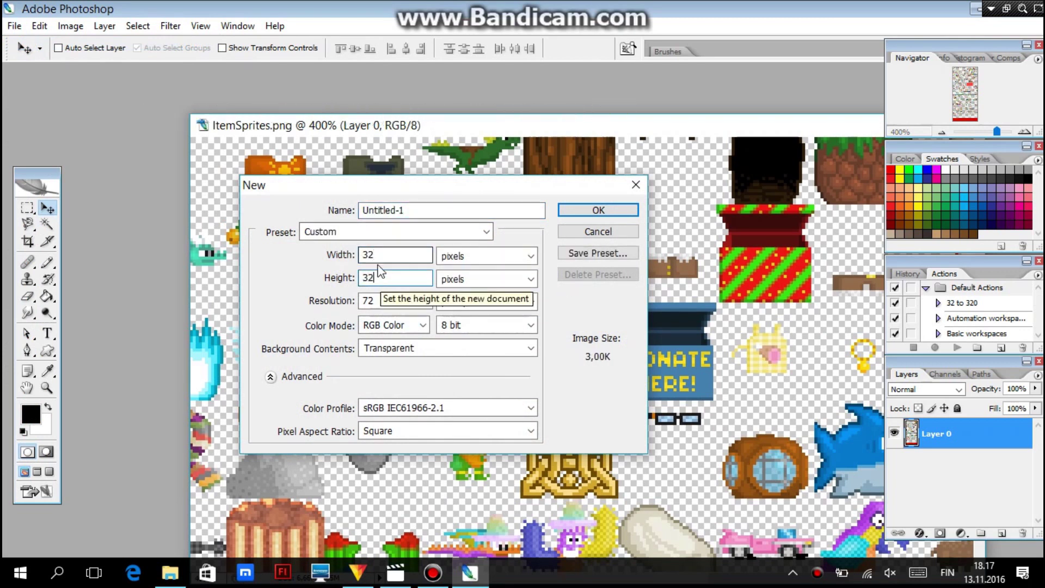
click(596, 211)
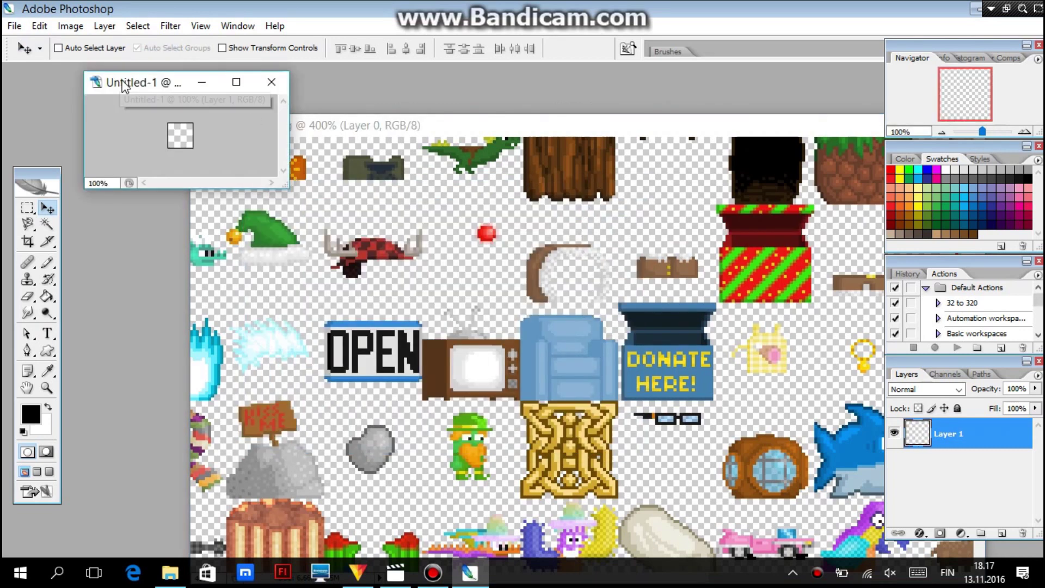
Step: Drag the DONATE HERE box sprite into the 32×32 document and align it to fill the canvas
drag(122, 82, 109, 84)
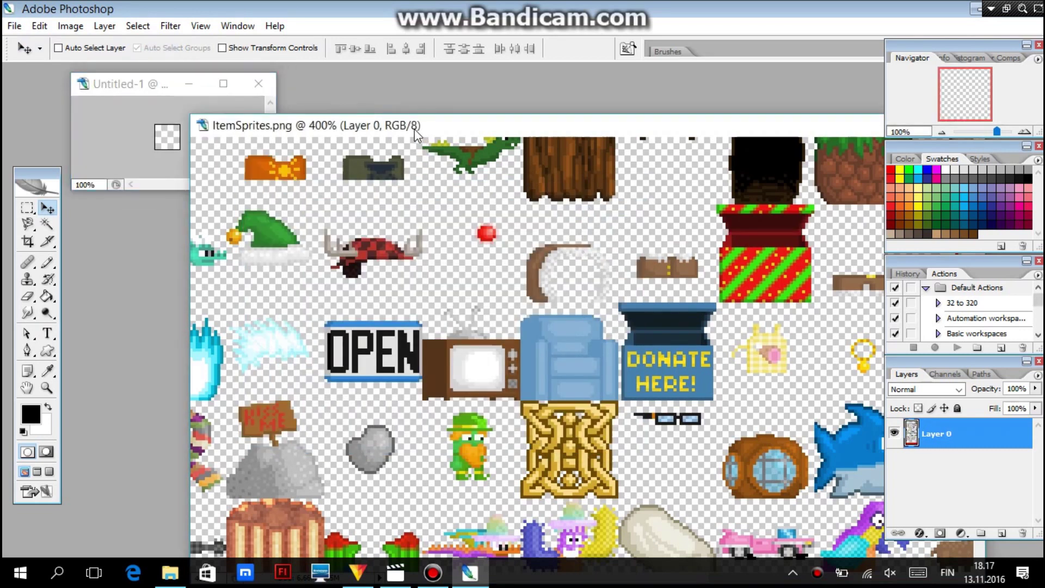
drag(422, 135, 405, 131)
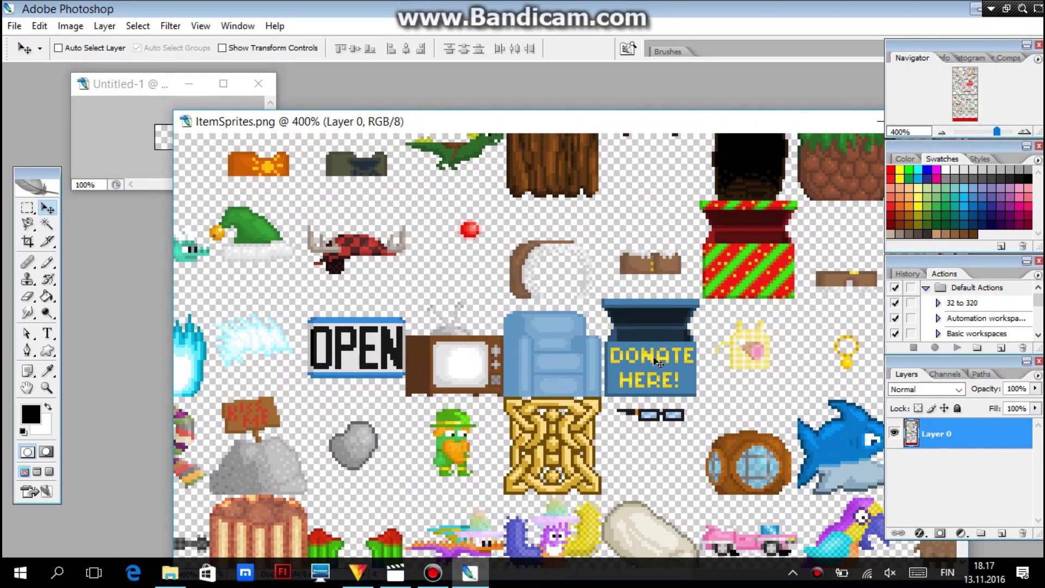
mouse_move(642, 355)
mouse_down()
mouse_move(607, 357)
mouse_move(458, 312)
mouse_move(329, 256)
mouse_move(168, 159)
mouse_move(168, 138)
mouse_up()
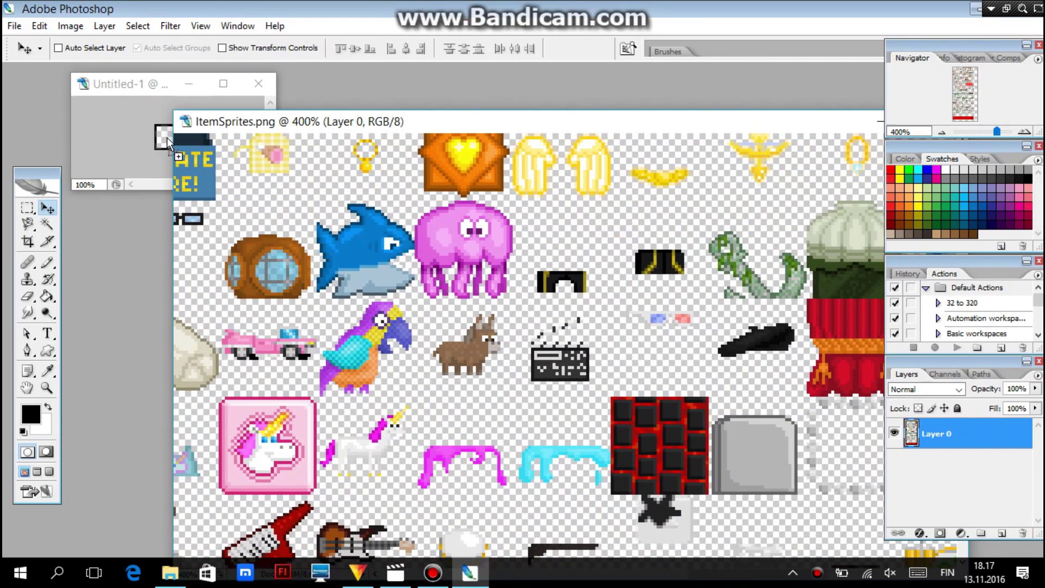
drag(270, 186, 582, 508)
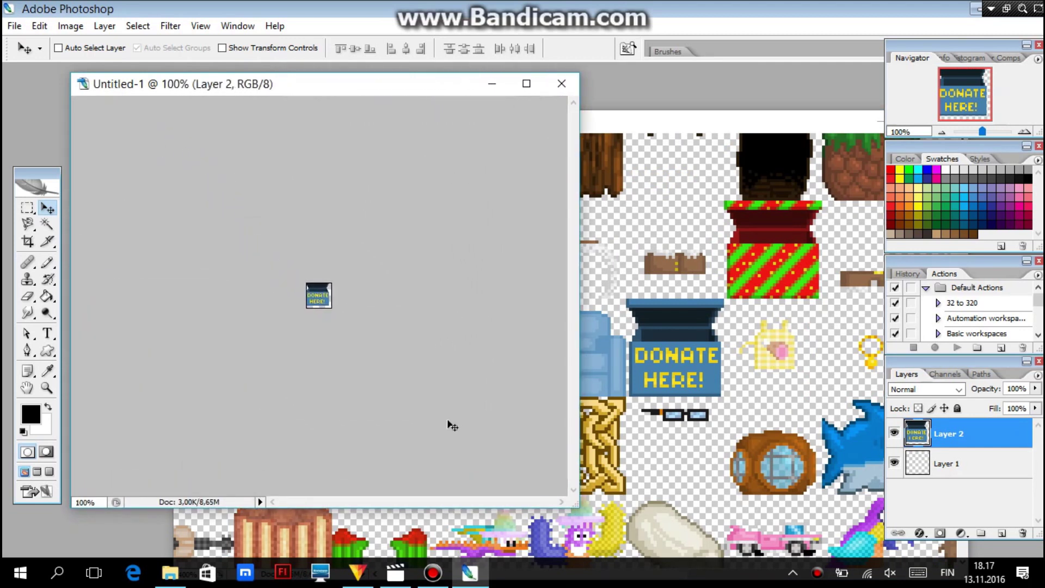
key(ctrl+plus)
key(ctrl+plus)
key(ctrl+plus)
key(ctrl+plus)
key(ctrl+plus)
key(ctrl+plus)
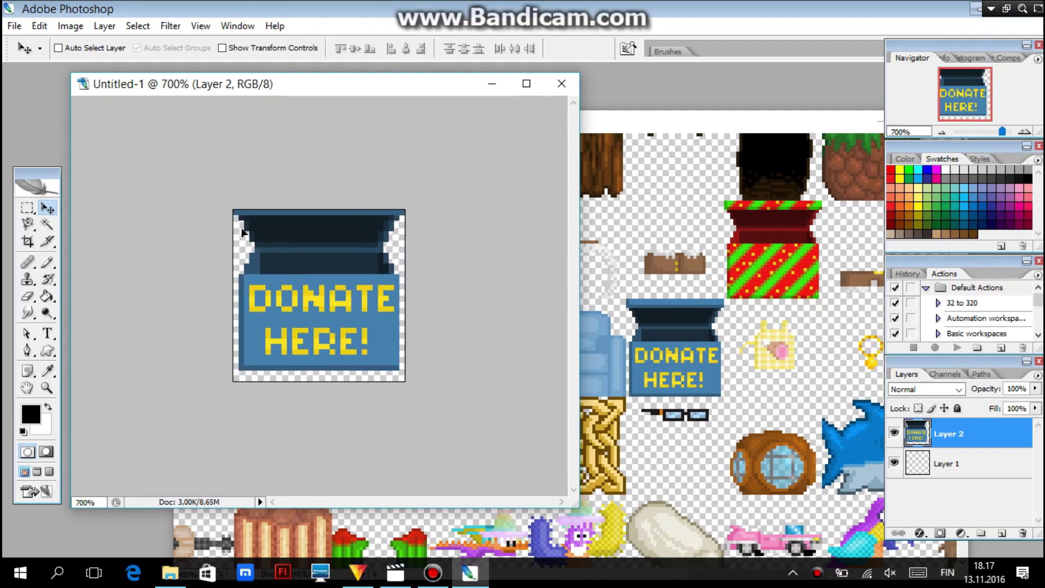
drag(239, 229, 243, 243)
mouse_move(313, 309)
mouse_down()
mouse_move(321, 323)
mouse_move(312, 310)
mouse_up()
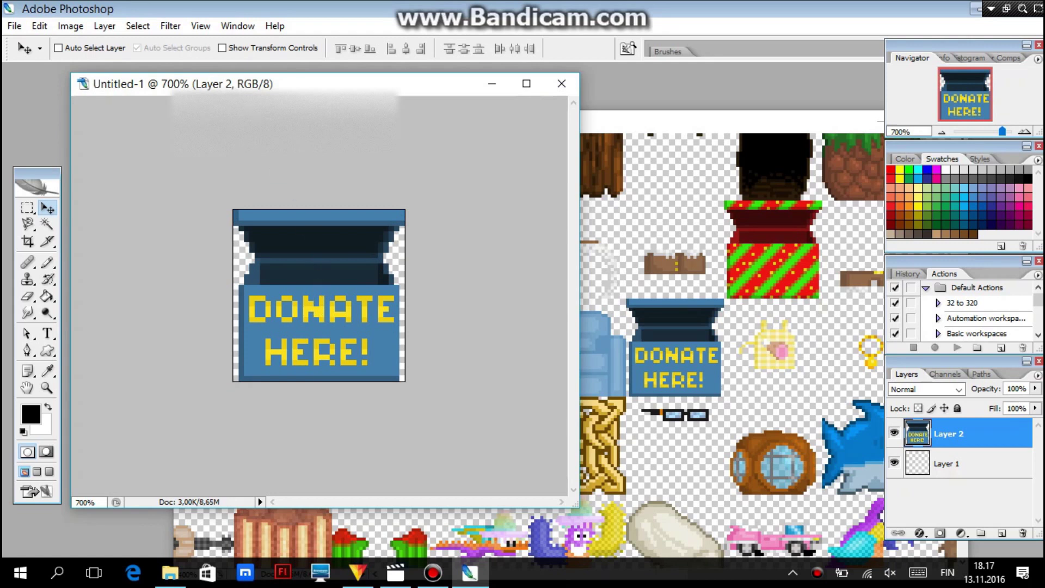
click(18, 27)
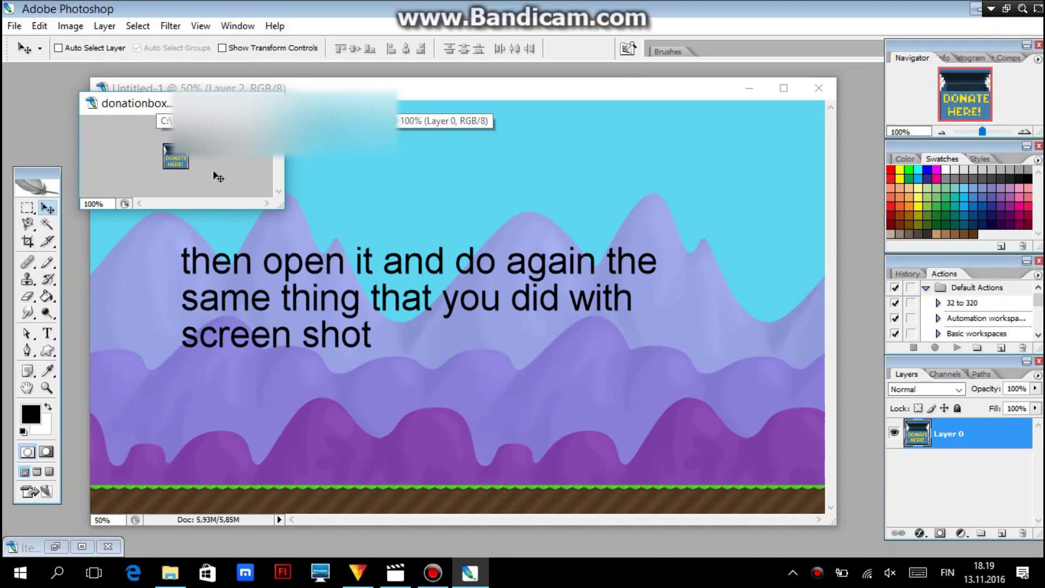
Step: Resize donationbox.png to 320 px wide with Nearest Neighbor, then drag it onto the mountain background
drag(281, 207, 485, 481)
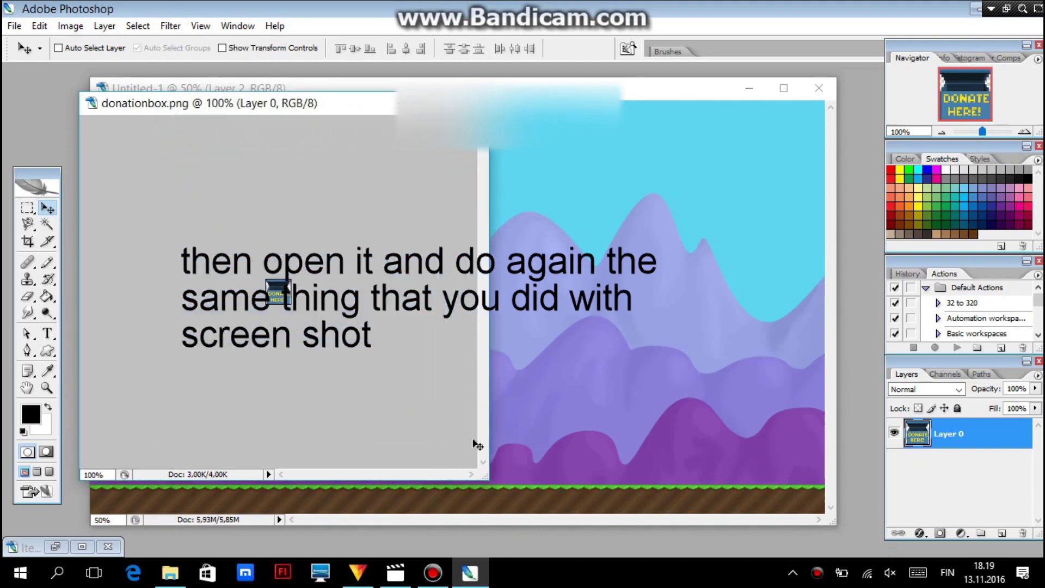
key(ctrl+plus)
key(ctrl+plus)
key(ctrl+plus)
key(ctrl+plus)
key(ctrl+plus)
key(ctrl+plus)
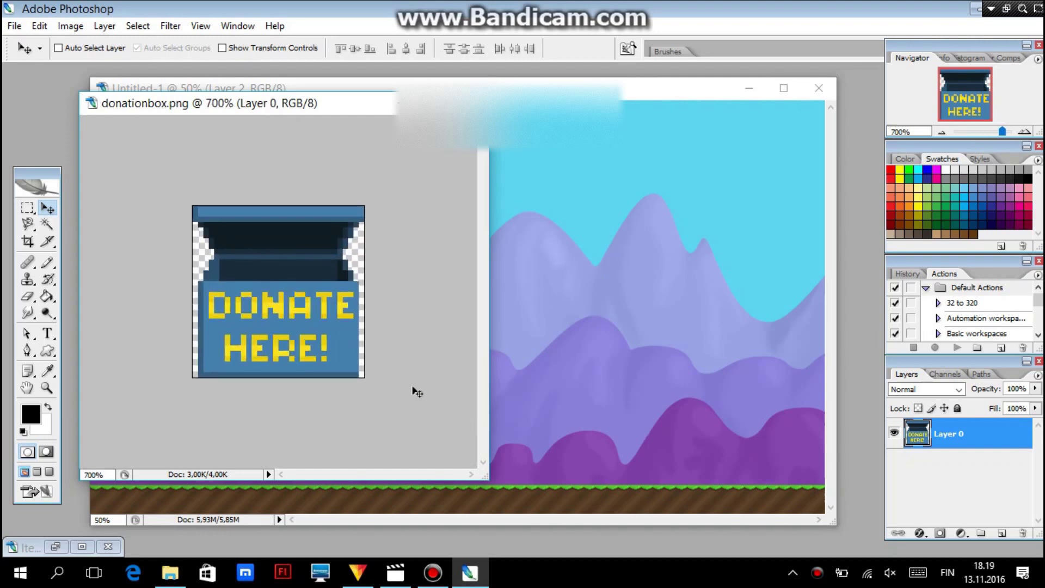
drag(188, 109, 75, 98)
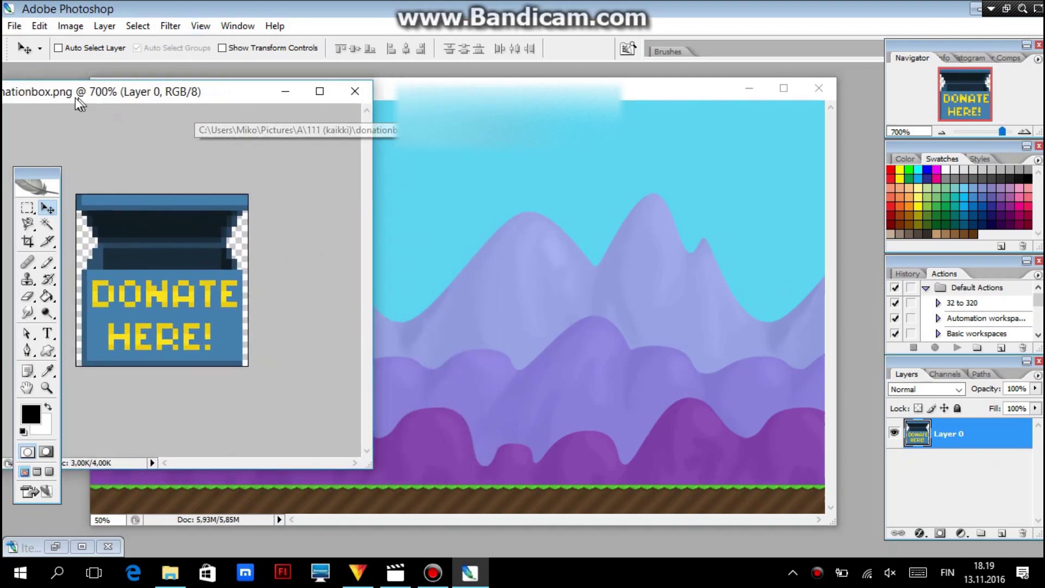
click(71, 27)
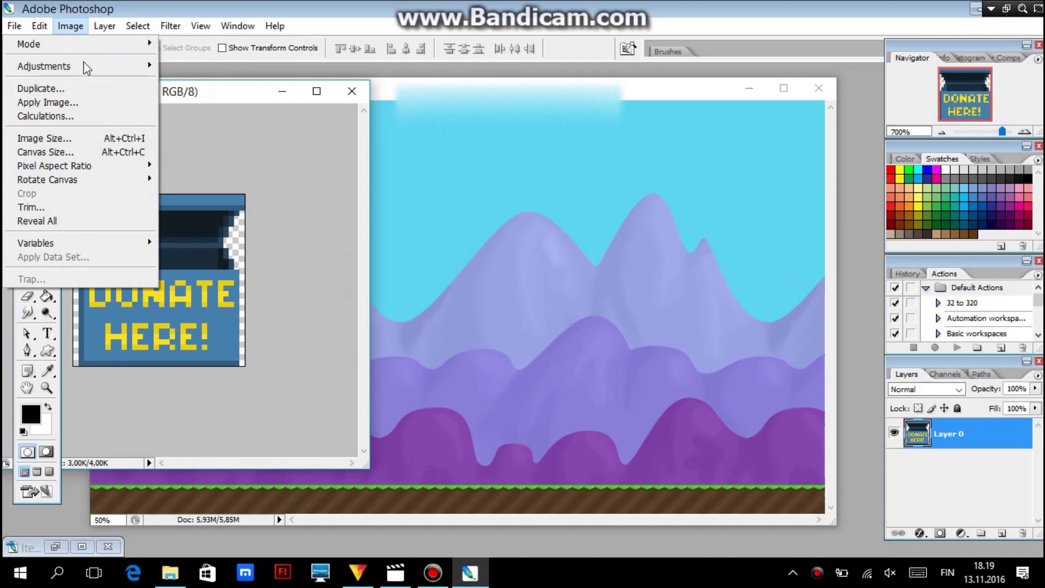
click(99, 138)
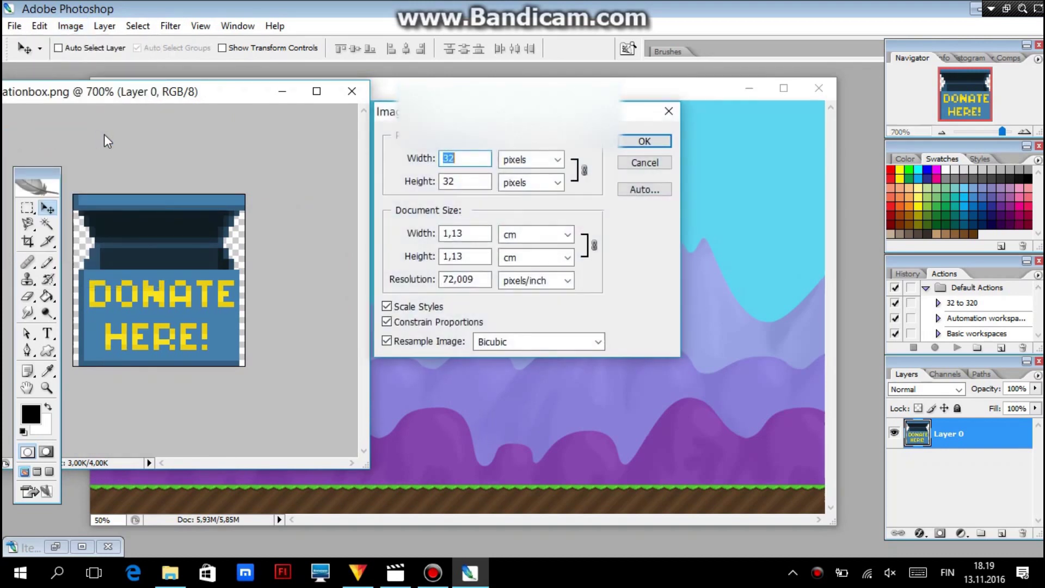
click(468, 157)
text(0)
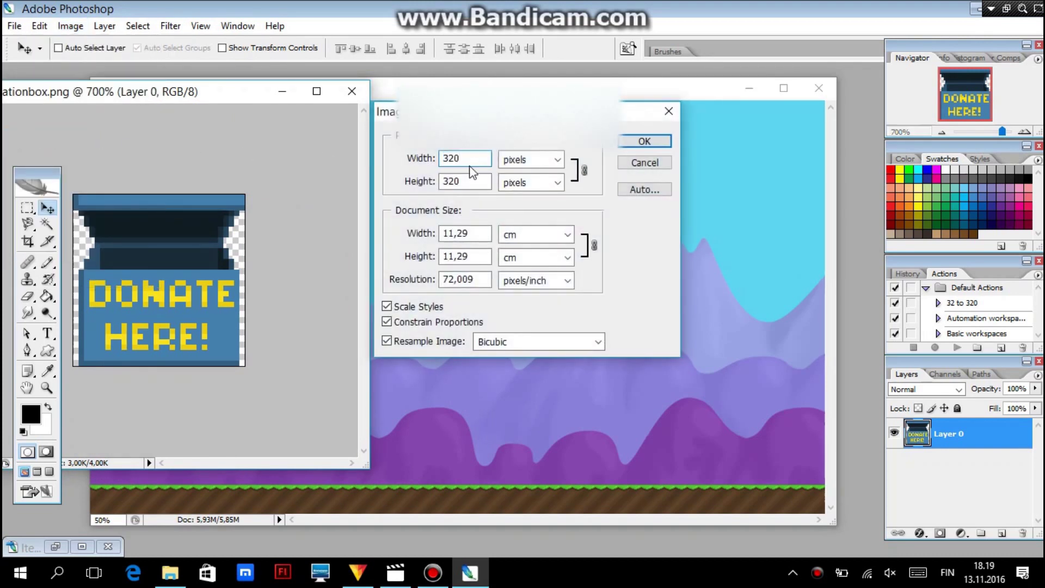
click(527, 342)
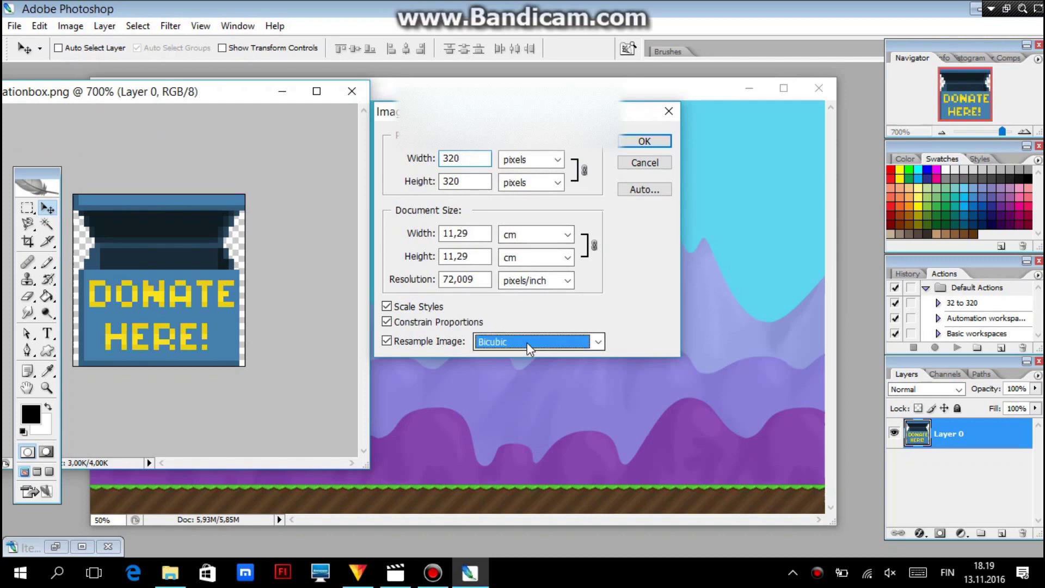
click(522, 355)
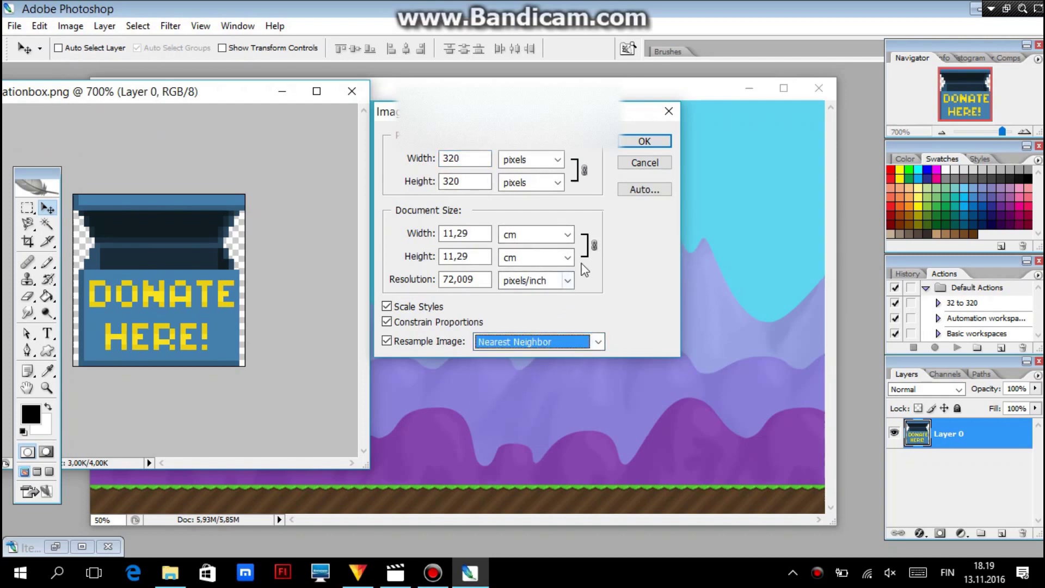
click(631, 141)
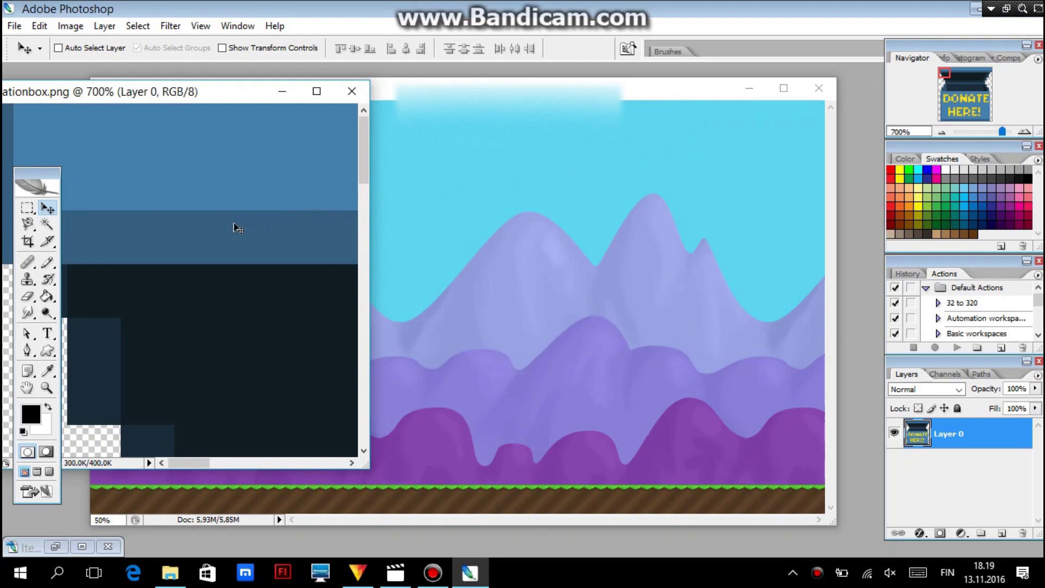
drag(217, 230, 410, 252)
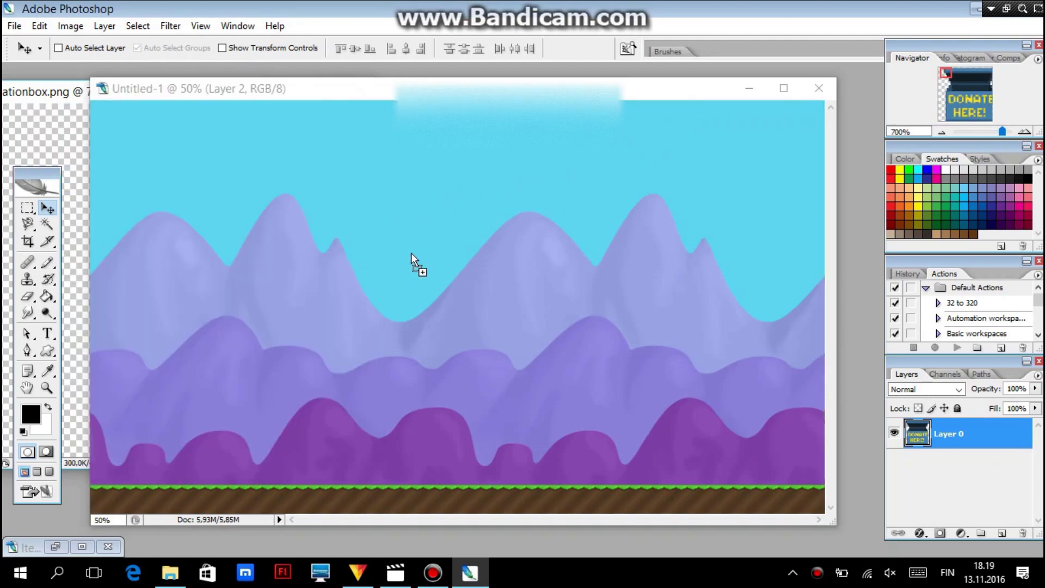
Step: Move the DONATE HERE box (Layer 3) onto the lower-right grass and scale it to about 292%
drag(472, 316, 646, 434)
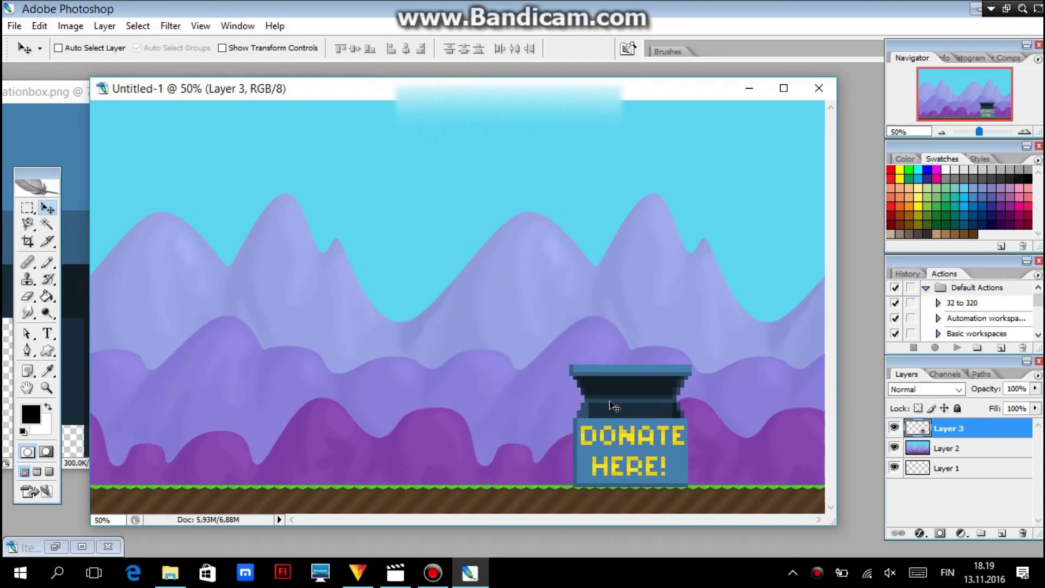
key(ctrl+t)
drag(567, 361, 334, 131)
click(602, 49)
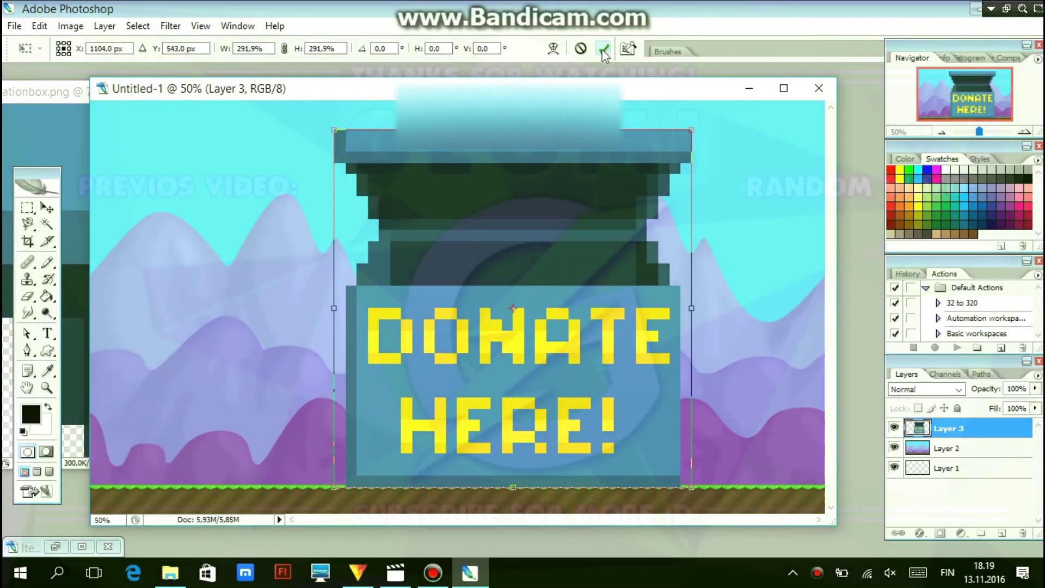